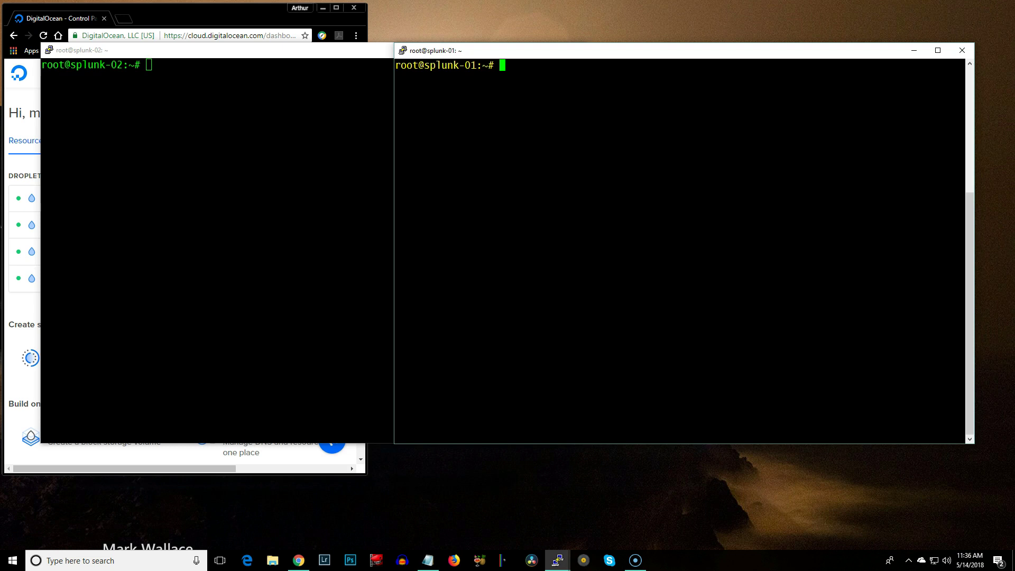
Cycle through the droplet list and the splunk-01 and splunk-02 terminals, ending on the HOWTO notes
key("alt+Tab")
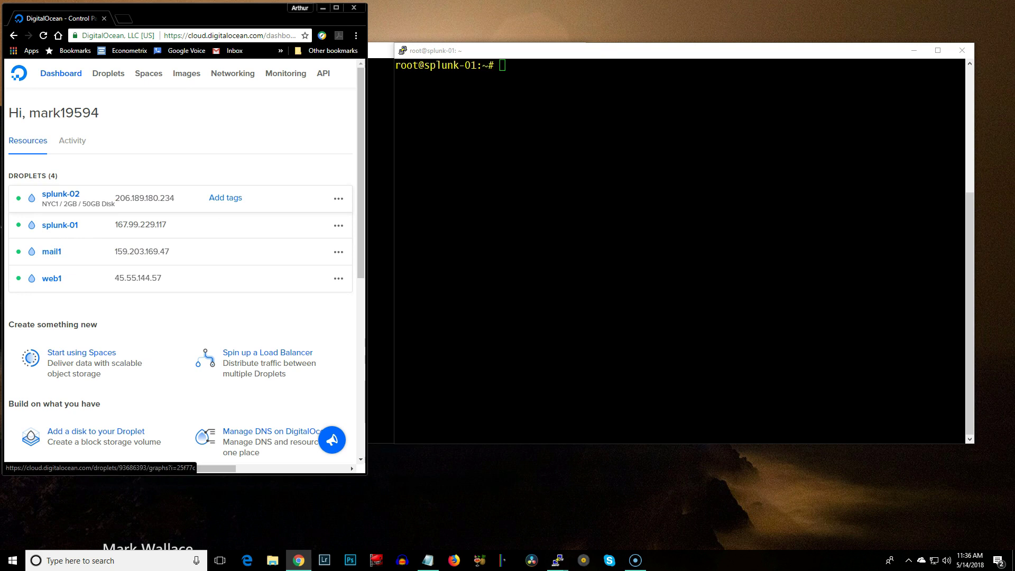
key("alt+Tab")
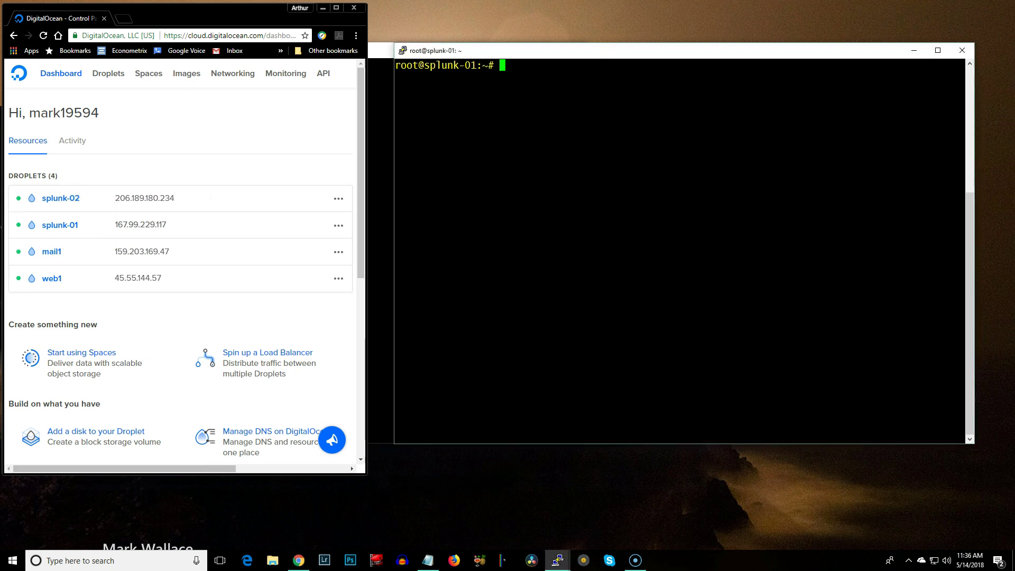
key("alt+Tab")
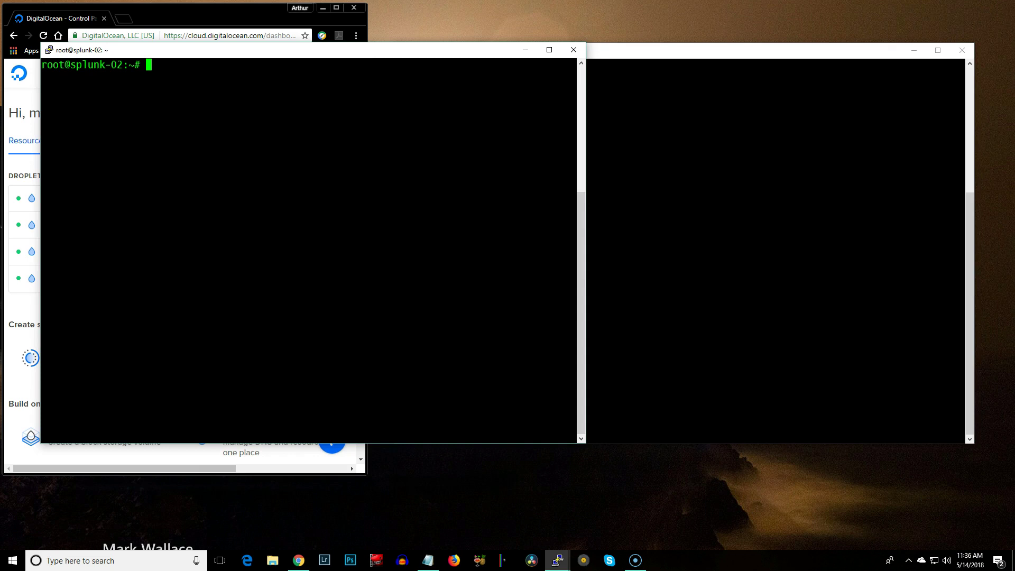
key("alt+Tab")
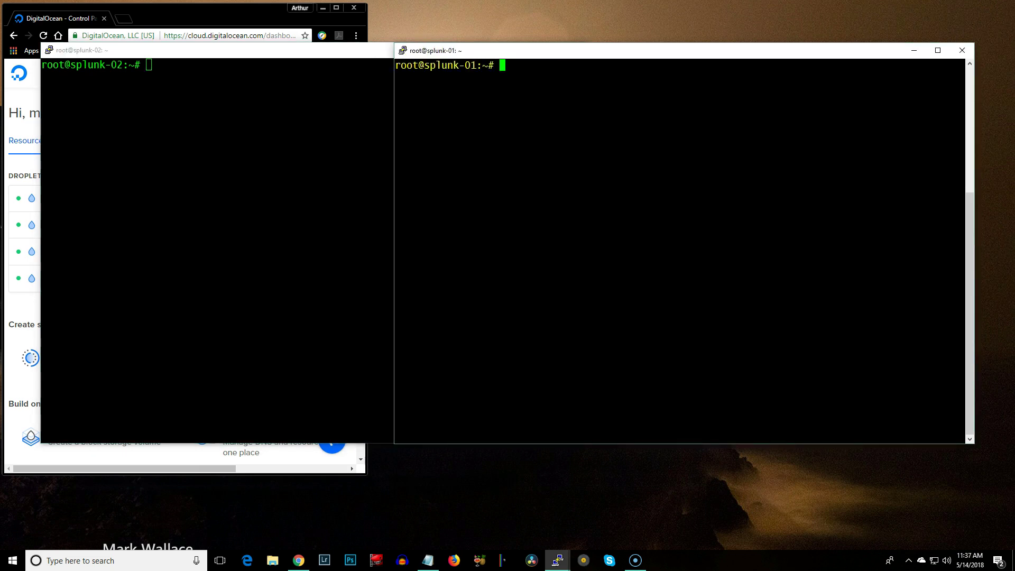
key("alt+Tab")
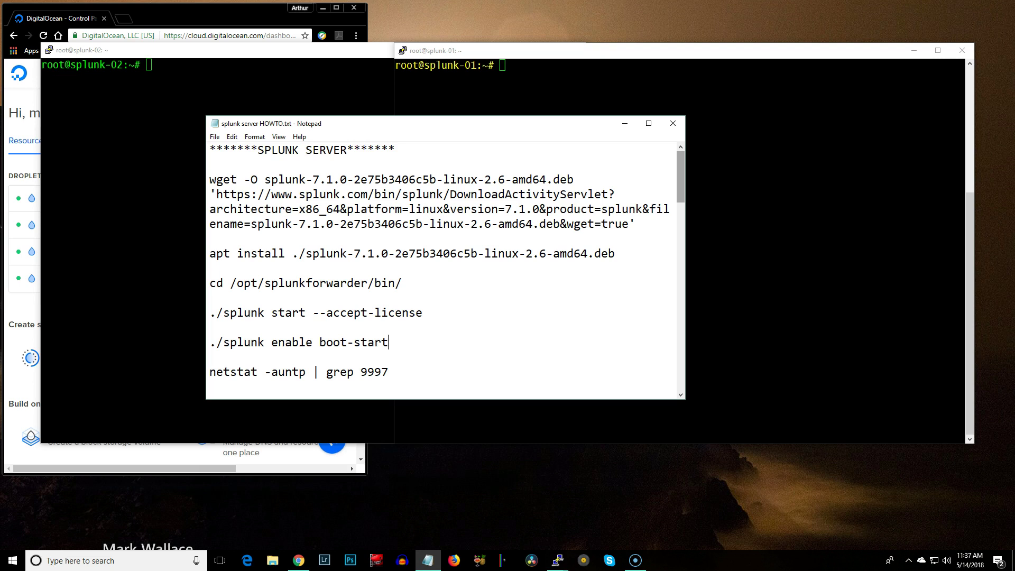
Copy the HOWTO's wget line and run it on splunk-01 to fetch the 251M Splunk 7.1.0 .deb
left_click_drag(209, 180, 635, 224)
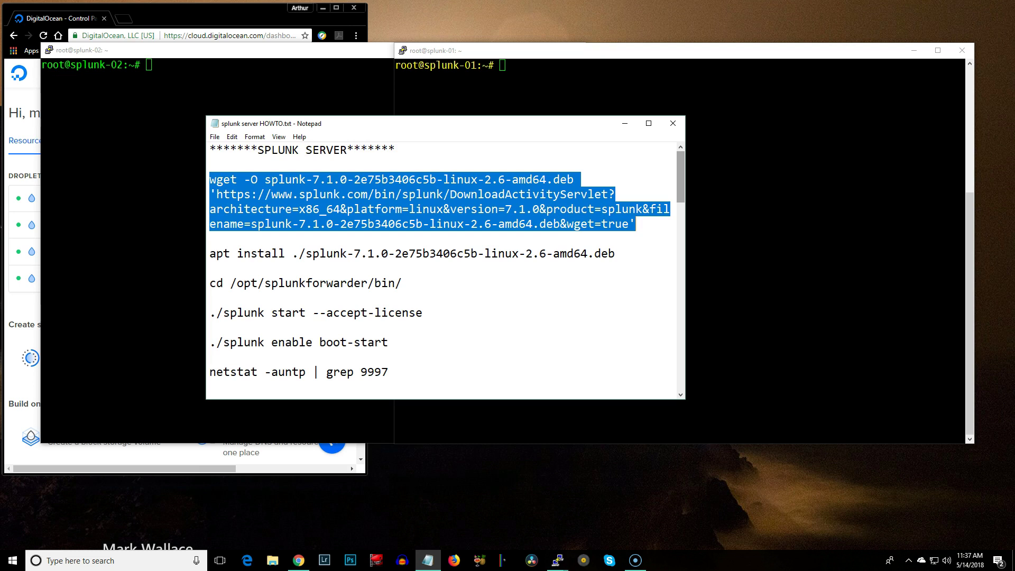
right_click(497, 199)
left_click(516, 233)
key("alt+Tab")
key("shift+Insert")
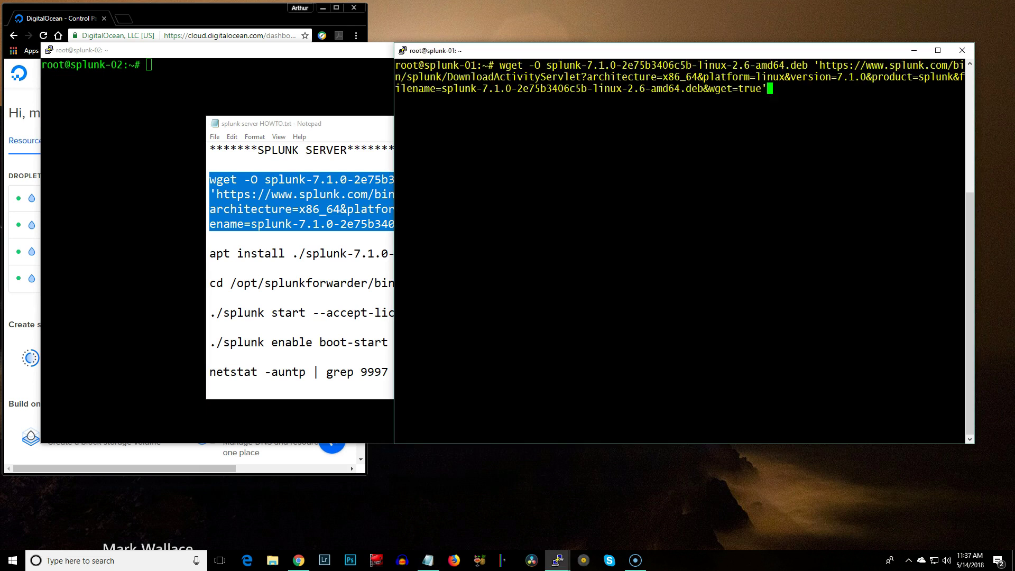
key("Return")
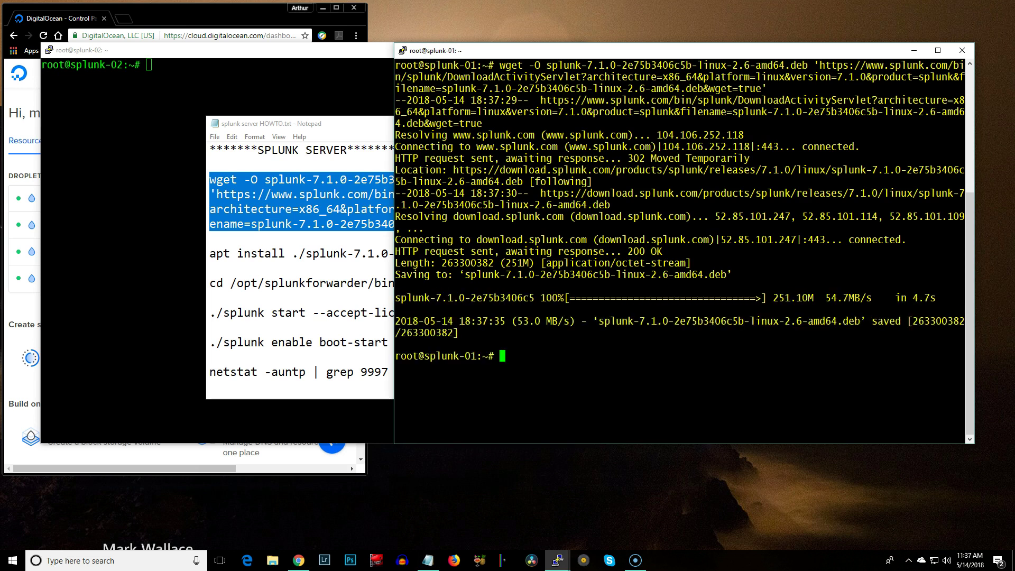
key("alt+Tab")
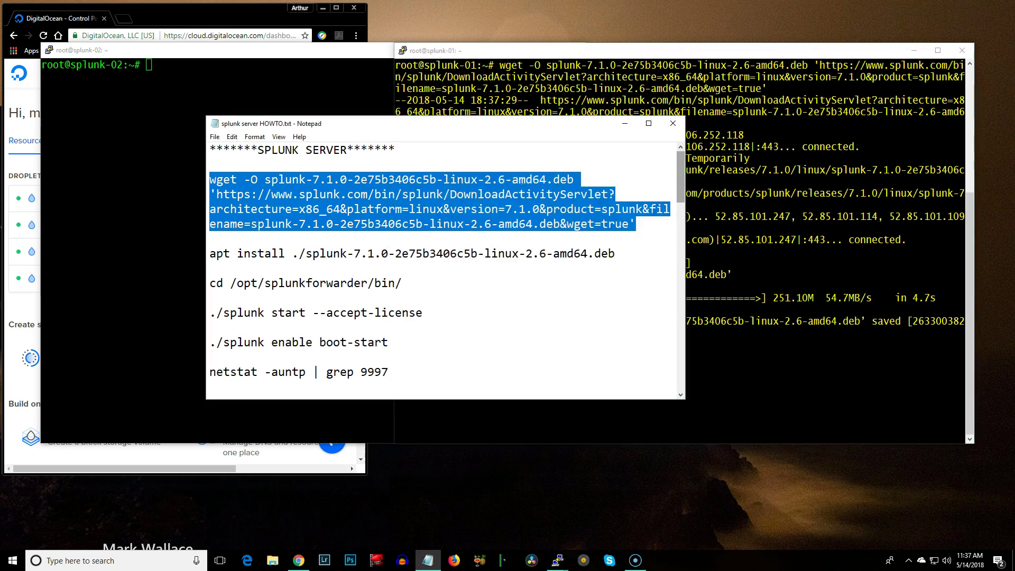
Copy the HOWTO's apt install line and run it on splunk-01 to set up Splunk 7.1.0
left_click_drag(210, 254, 614, 254)
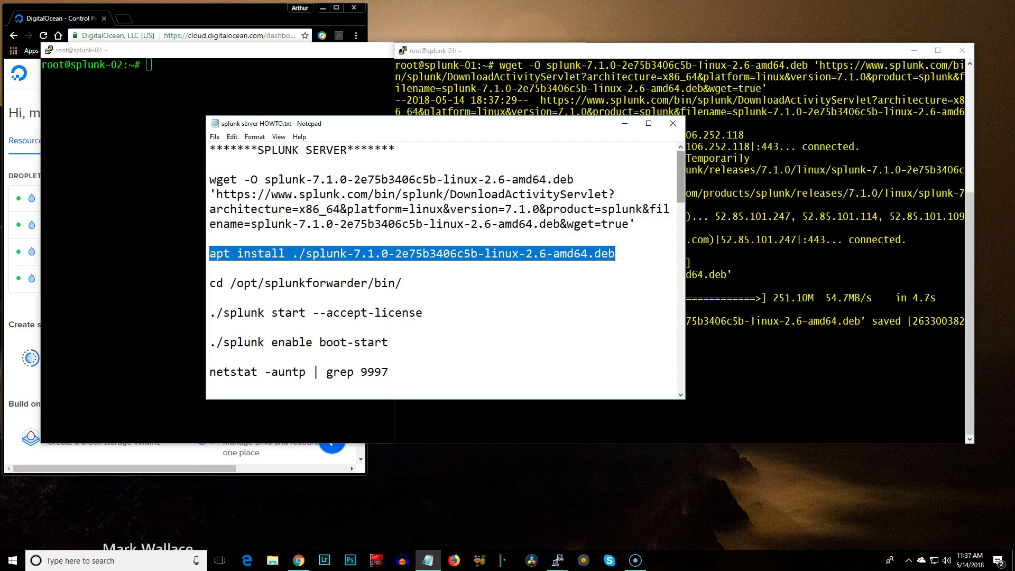
right_click(582, 253)
left_click(598, 286)
key("alt+Tab")
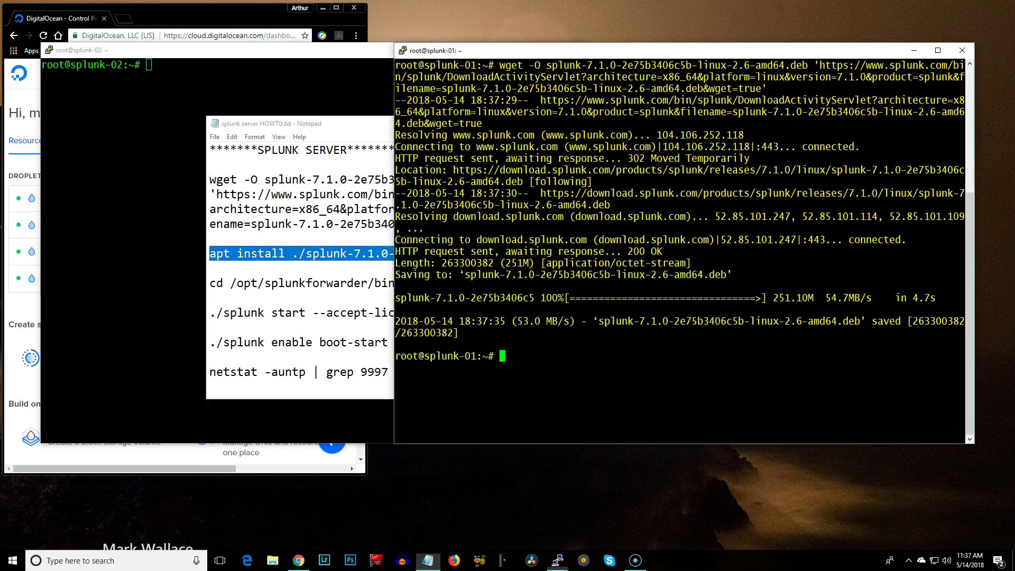
key("shift+Insert")
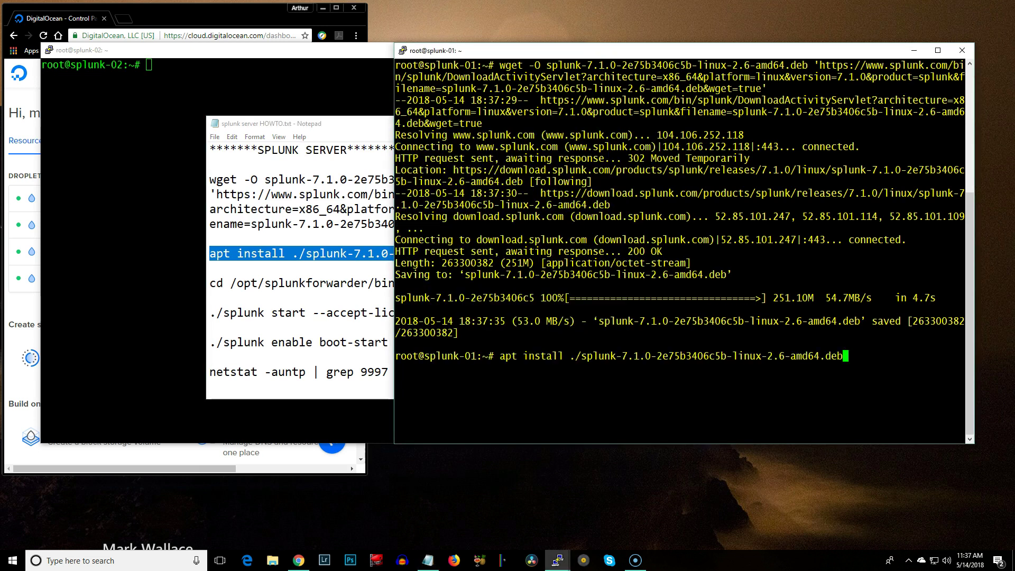
key("Return")
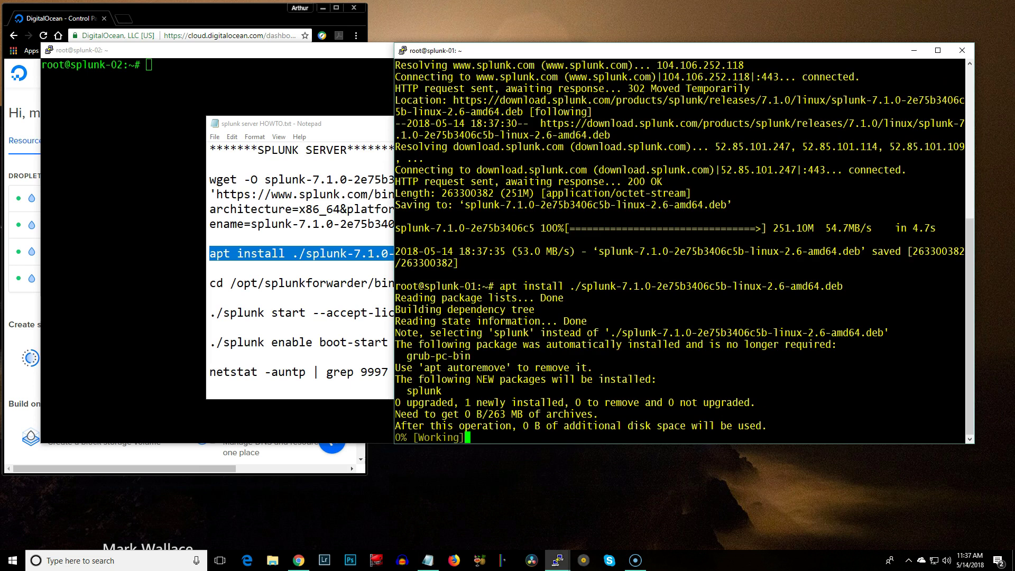
key("alt+Tab")
key("alt+Tab")
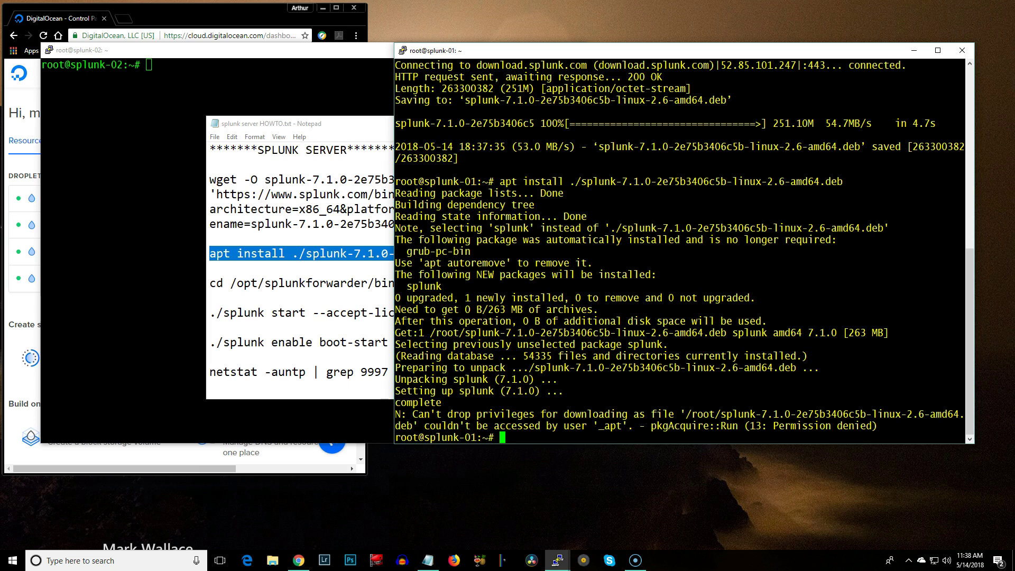
Run the HOWTO's cd /opt/splunkforwarder/bin/ line on splunk-01, which fails because the path doesn't exist
left_click_drag(964, 426, 397, 414)
left_click_drag(210, 283, 402, 283)
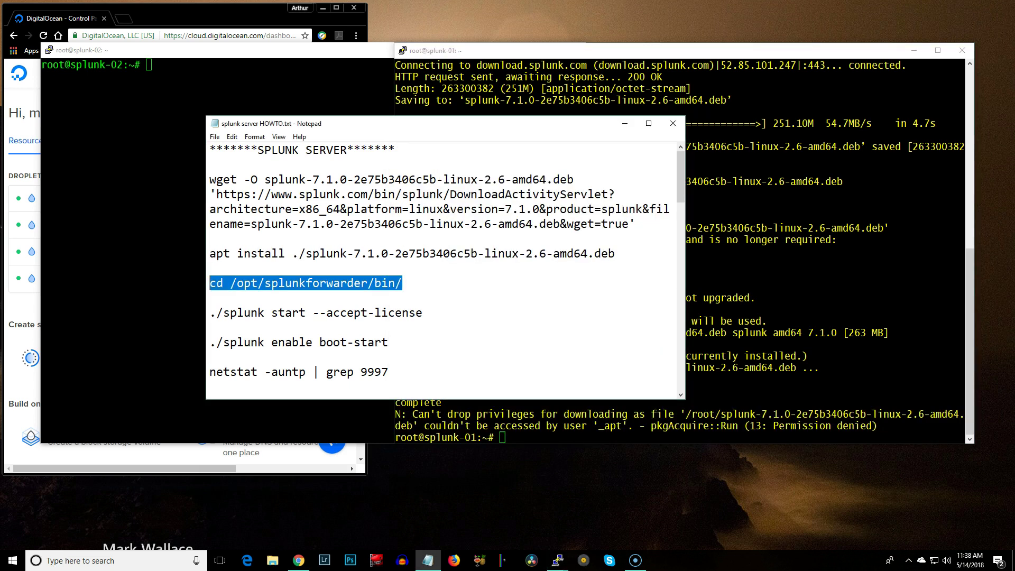
right_click(312, 283)
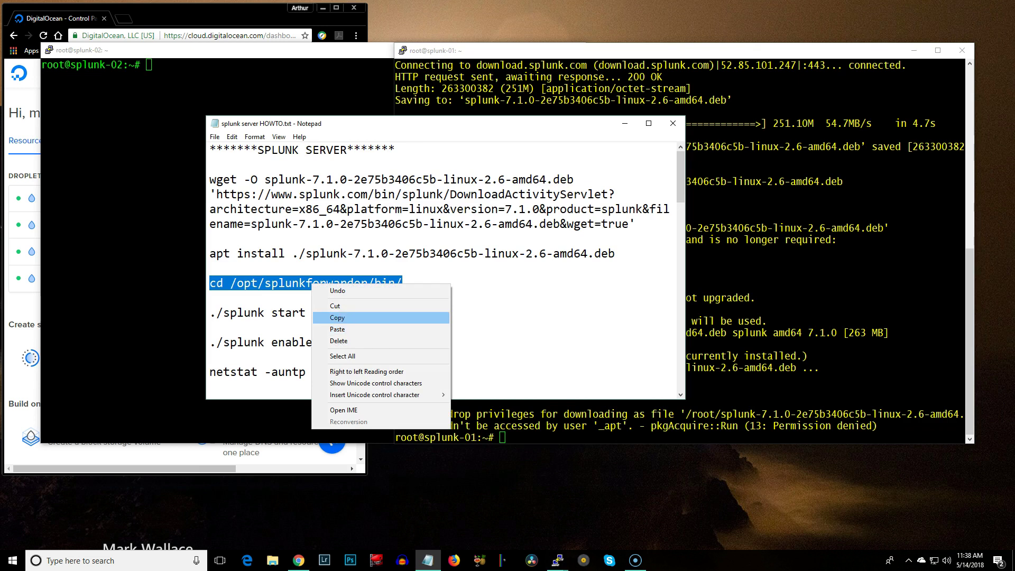
left_click(337, 317)
key("alt+Tab")
key("shift+Insert")
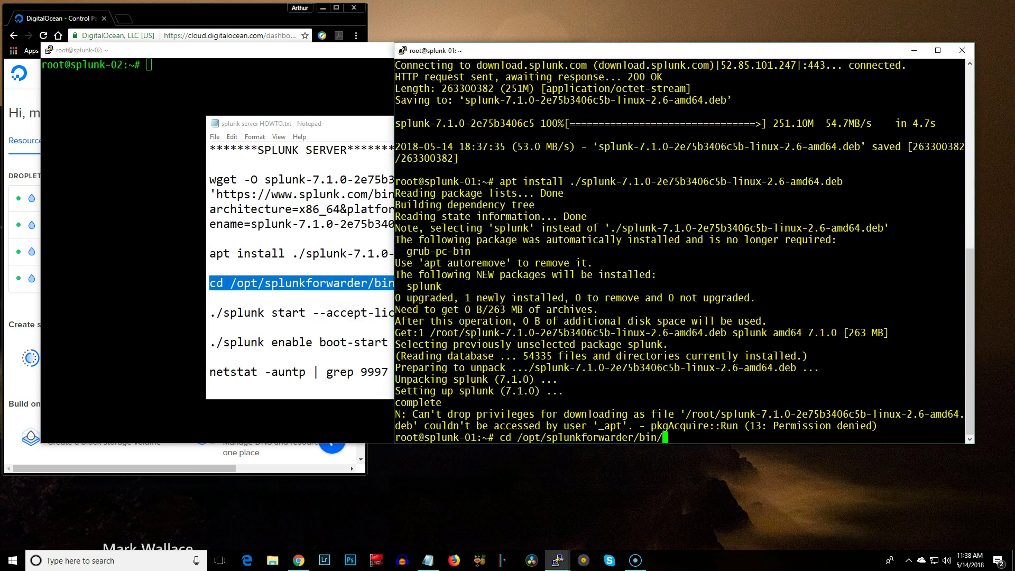
key("Return")
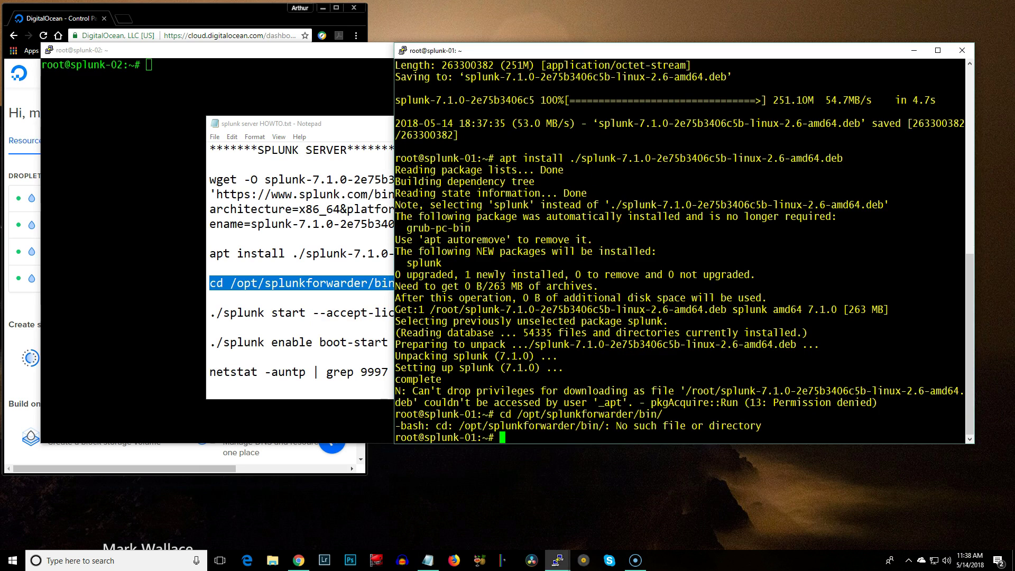
Correct the line to cd /opt/splunk/bin/ and run it on splunk-01
left_click(210, 297)
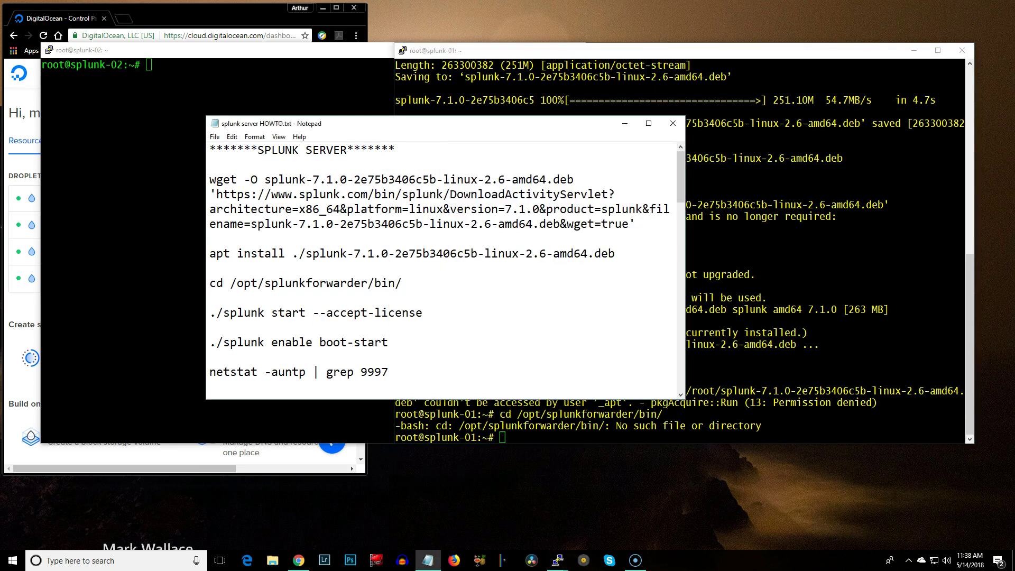
scroll(443, 269, "down", 1)
scroll(443, 270, "up", 1)
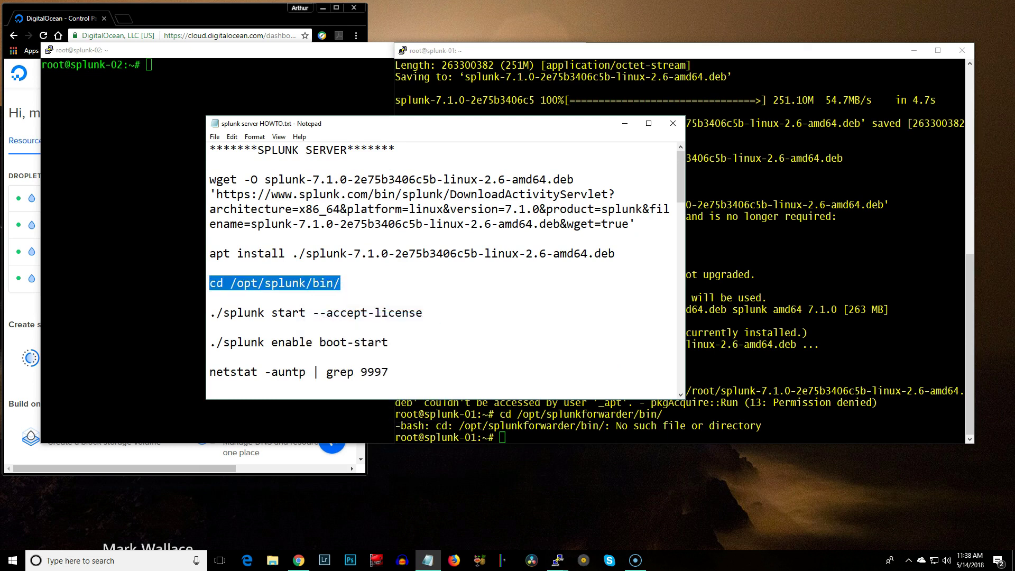
key("alt+Tab")
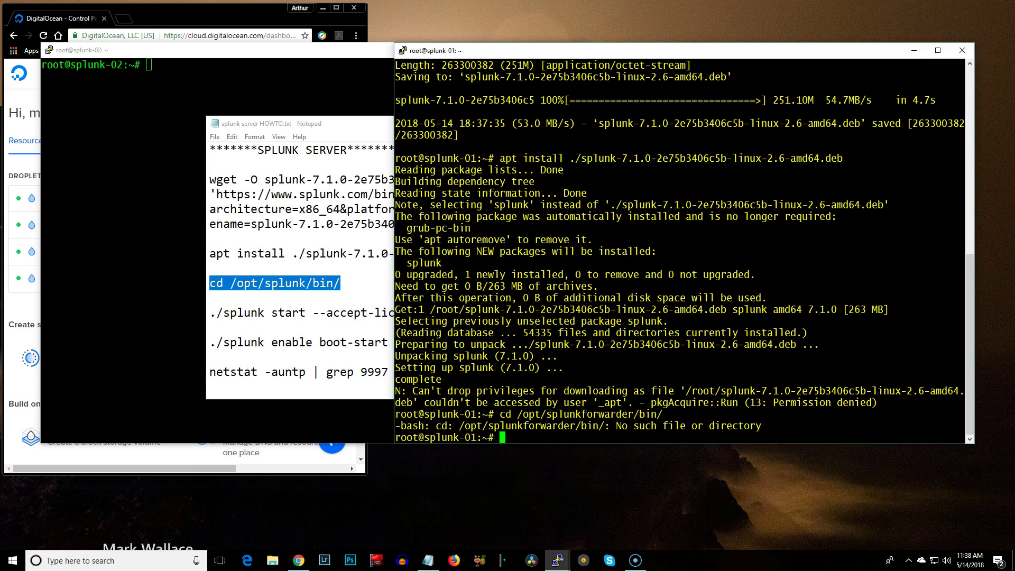
key("shift+Insert")
key("Return")
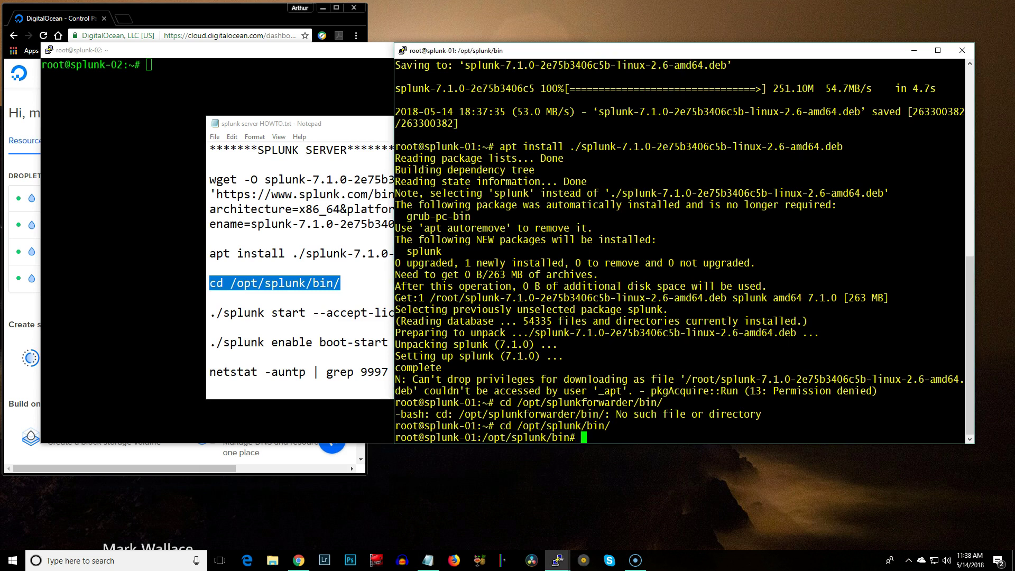
key("alt+Tab")
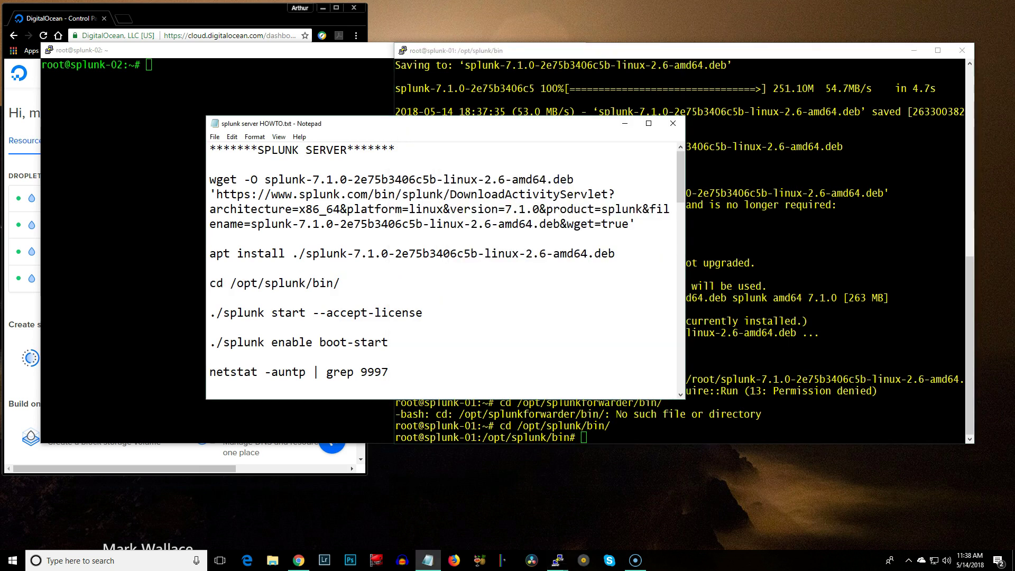
key("shift+Right")
key("shift+Right")
key("shift+Right")
key("shift+Right")
key("shift+Right")
key("shift+Right")
key("shift+Right")
key("shift+Right")
key("shift+Right")
key("shift+Right")
key("shift+Right")
key("shift+Right")
key("shift+Right")
key("shift+Right")
key("shift+Right")
key("shift+Right")
key("shift+Right")
key("shift+Right")
key("shift+Right")
key("shift+Right")
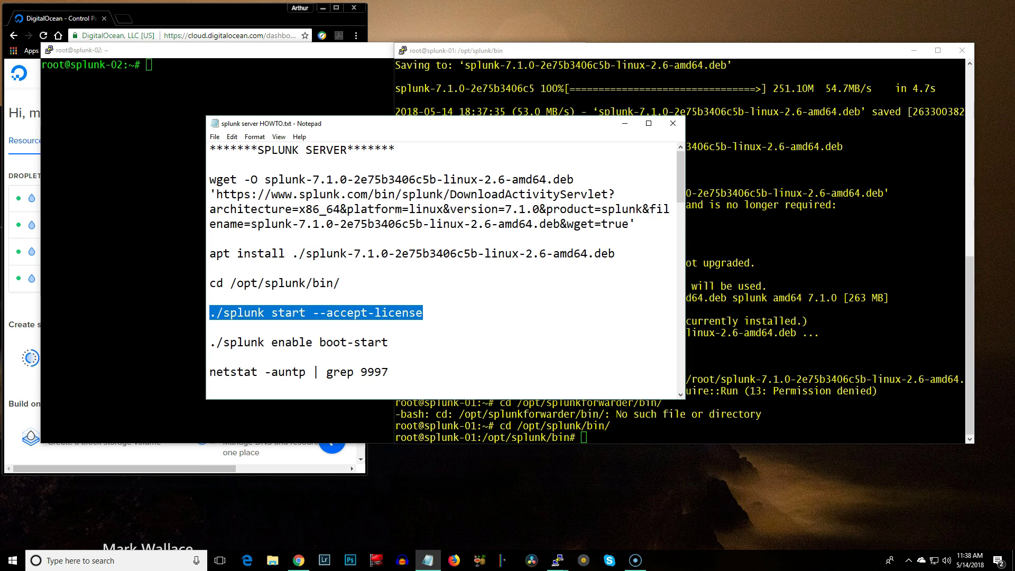
Run ./splunk start --accept-license on splunk-01, entering and confirming the admin password
right_click(357, 313)
left_click(372, 346)
key("alt+Tab")
key("shift+Insert")
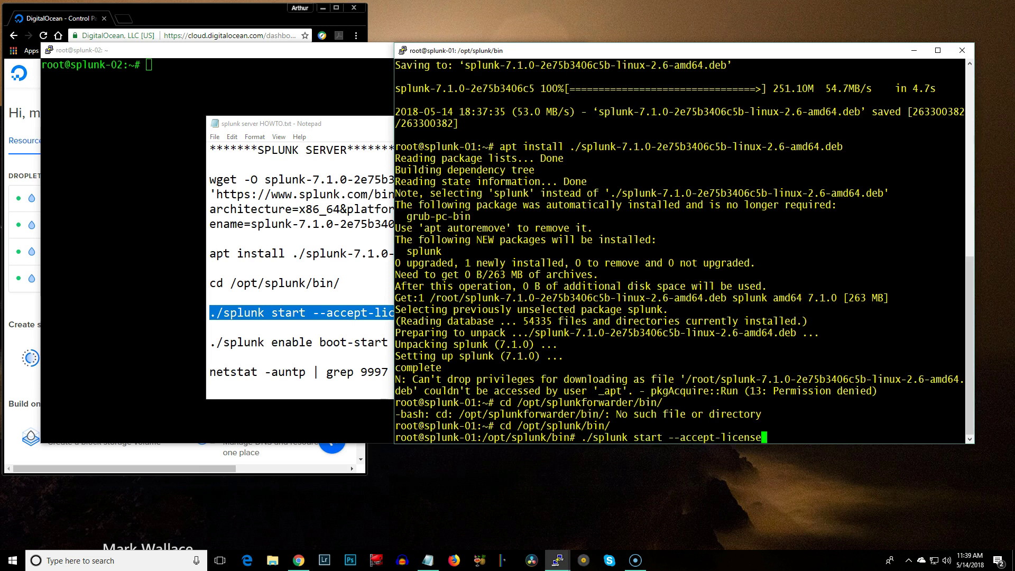
key("Return")
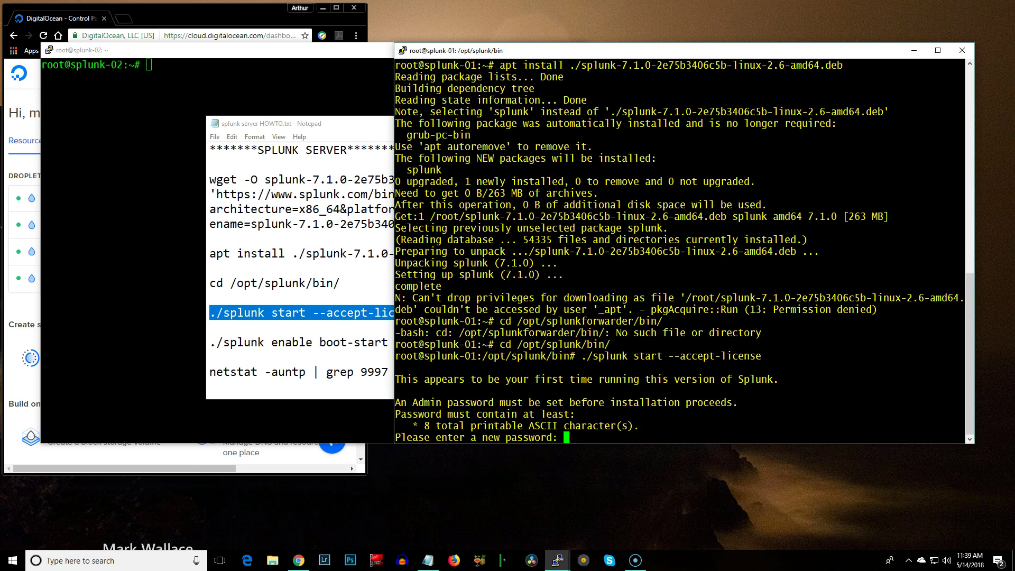
key("Return")
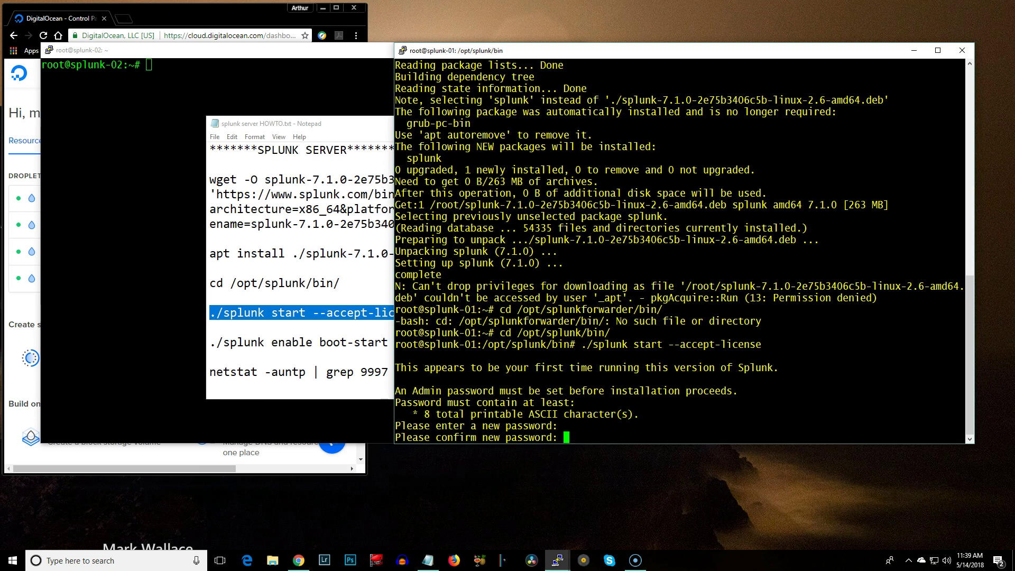
key("Return")
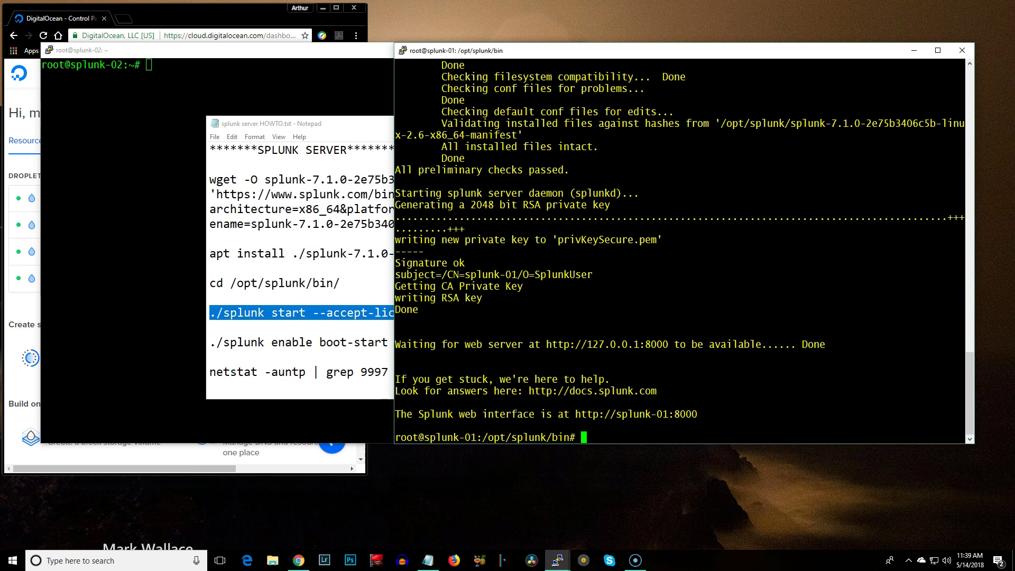
left_click_drag(617, 414, 668, 413)
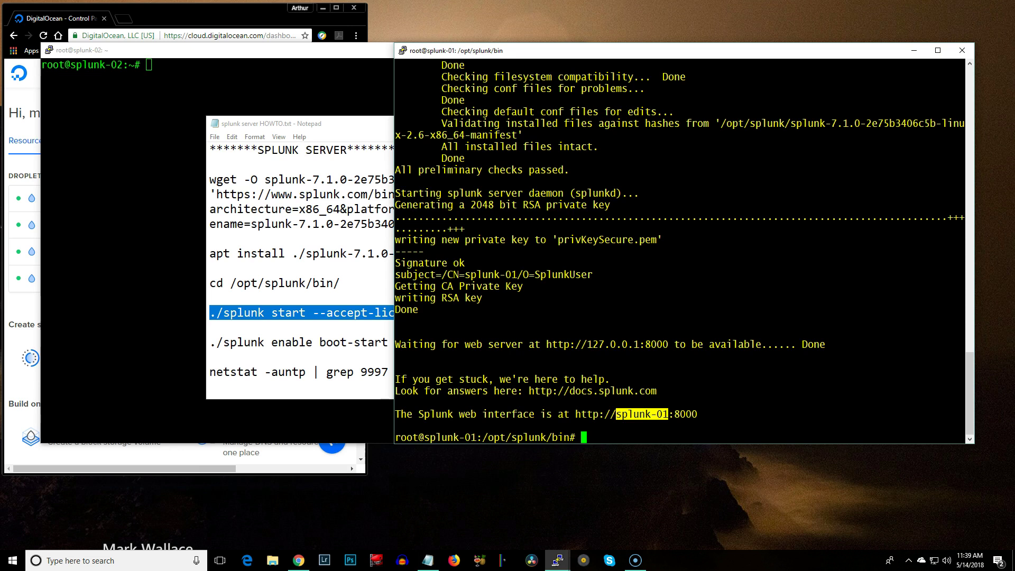
Run ./splunk enable boot-start on splunk-01 from the HOWTO notes
key("alt+Tab")
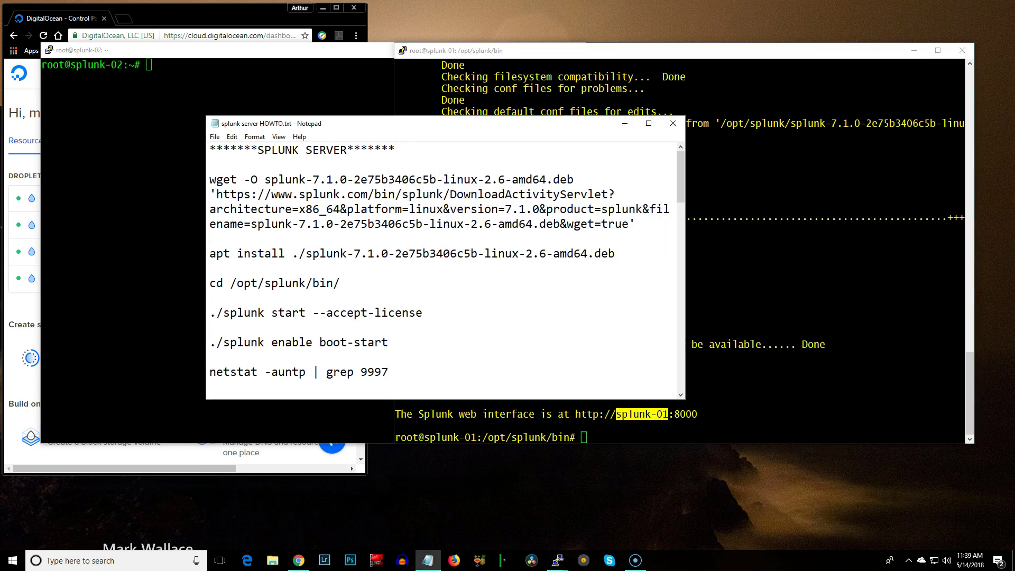
key("Down")
key("Down")
key("Down")
key("Down")
key("Home")
key("shift+Right")
key("shift+Right")
key("shift+Right")
key("shift+Right")
key("shift+Right")
key("shift+Right")
key("shift+Right")
key("shift+Right")
key("shift+Right")
key("shift+Right")
key("shift+Right")
key("shift+Right")
key("shift+Right")
key("shift+Right")
key("shift+Right")
key("shift+Right")
key("shift+Right")
key("shift+Right")
key("shift+Right")
key("shift+Right")
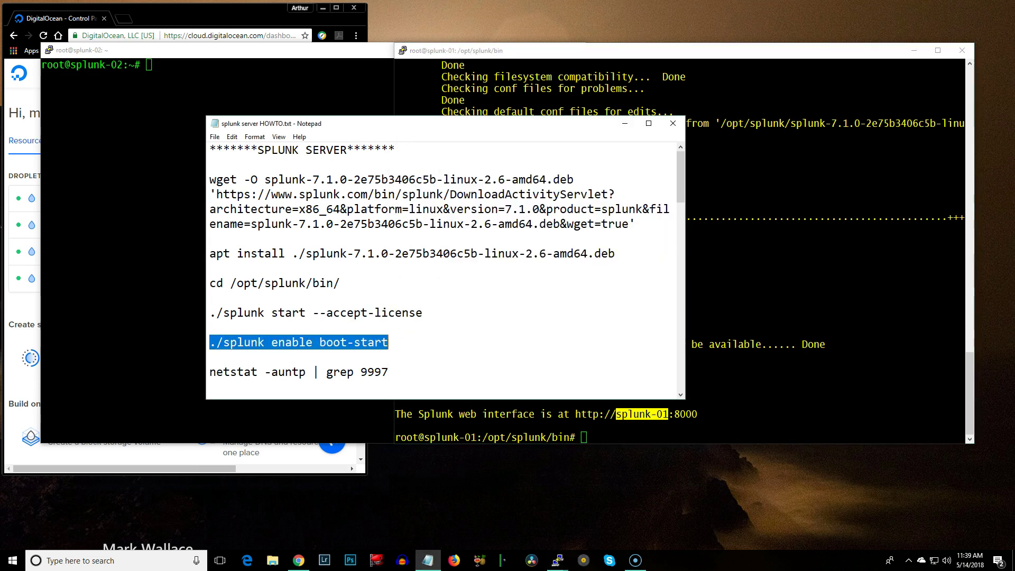
right_click(369, 341)
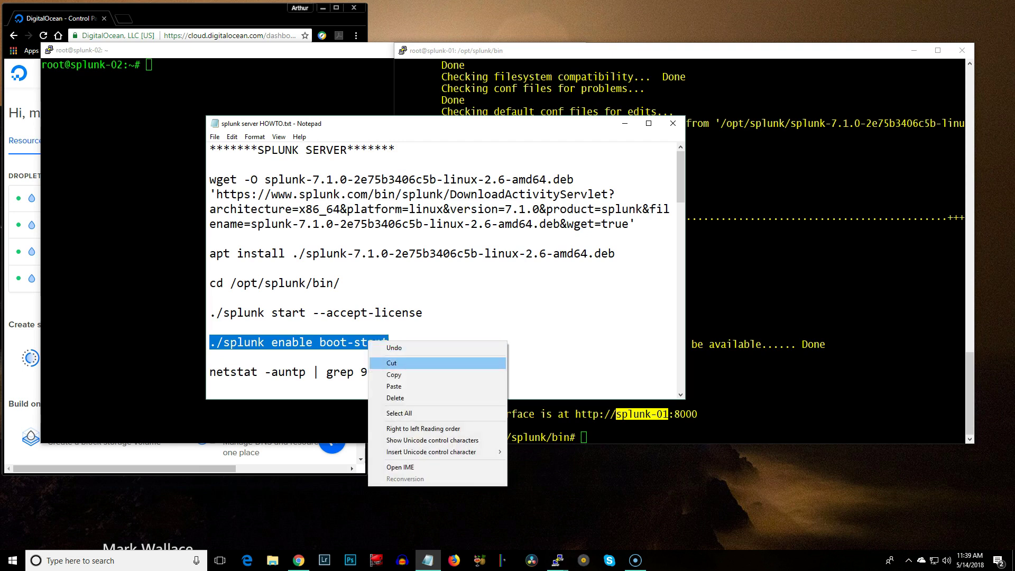
key("Return")
key("alt+Tab")
key("shift+Insert")
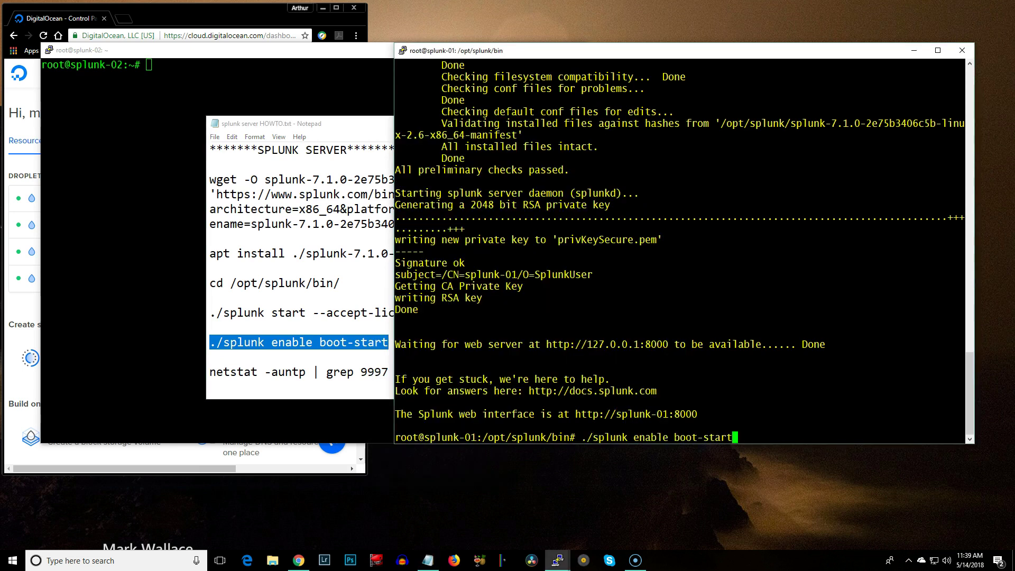
key("Return")
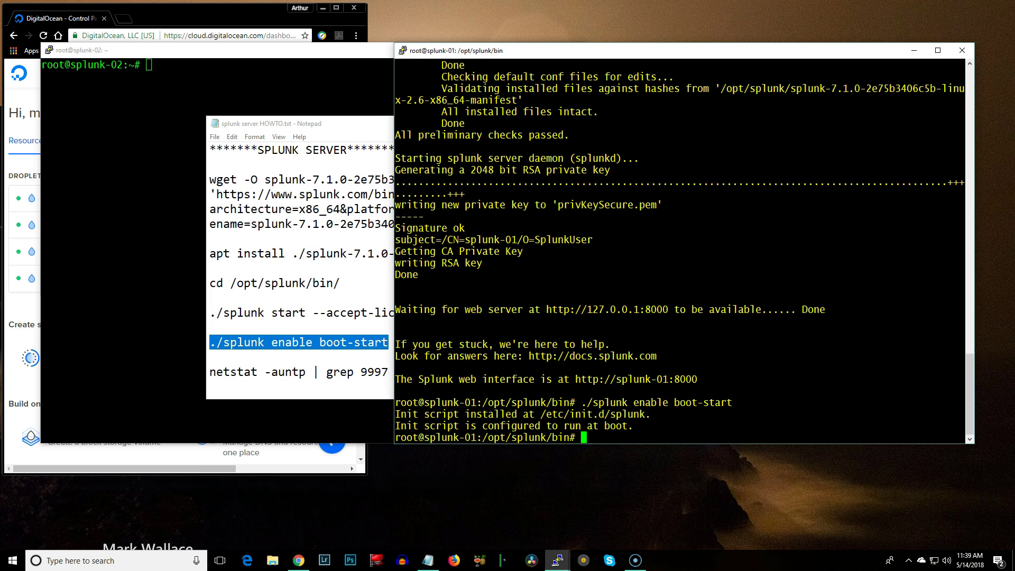
Run netstat -auntp | grep 9997 to confirm no listener yet, and open a blank browser tab
left_click(210, 357)
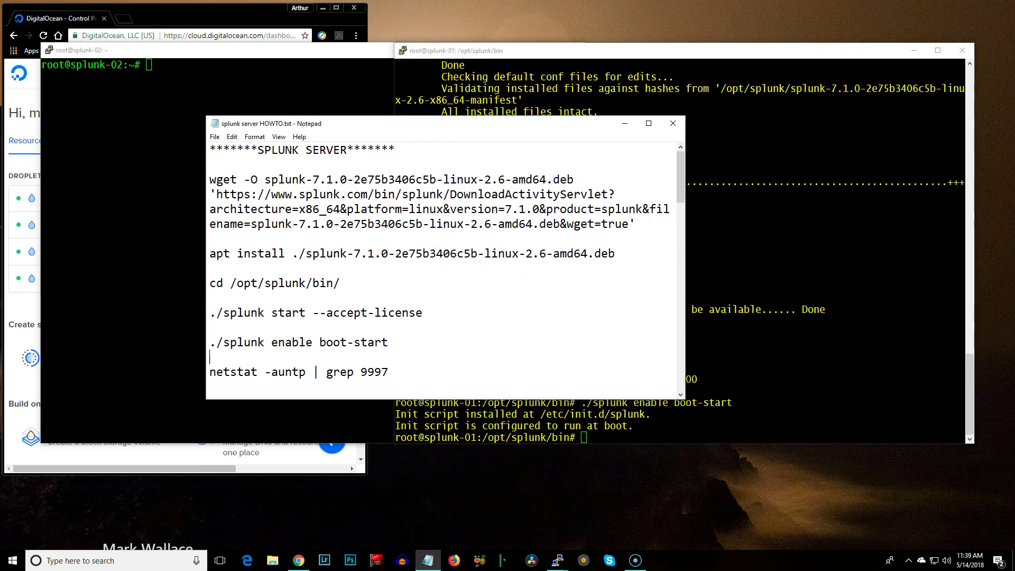
left_click_drag(210, 372, 389, 372)
right_click(370, 370)
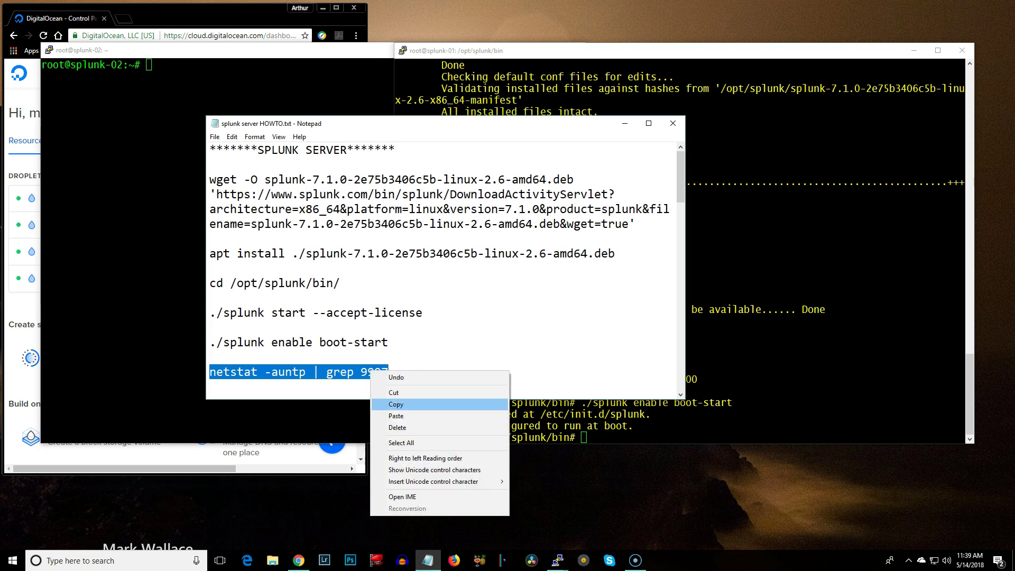
left_click(396, 404)
key("alt+Tab")
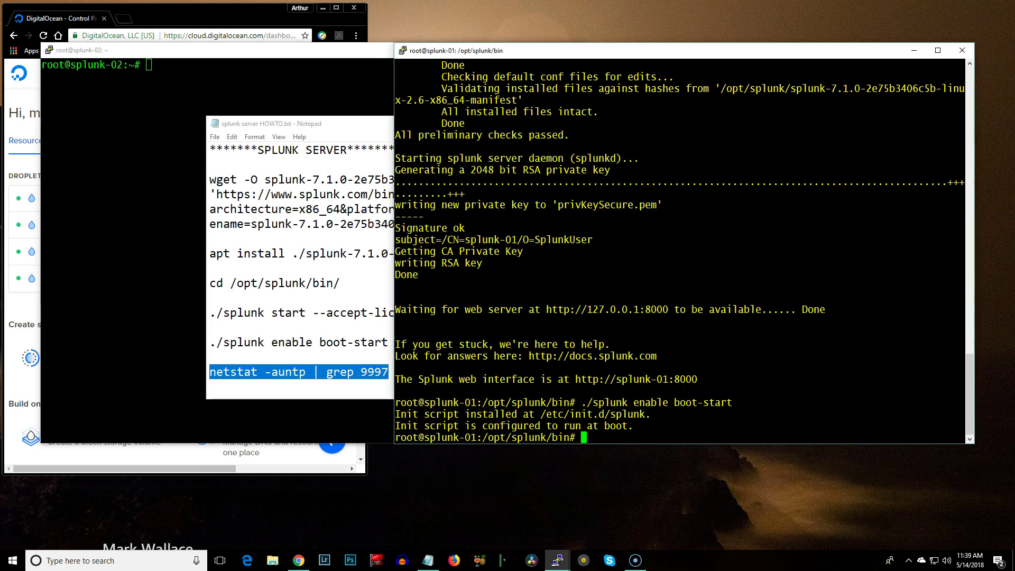
key("shift+Insert")
key("Return")
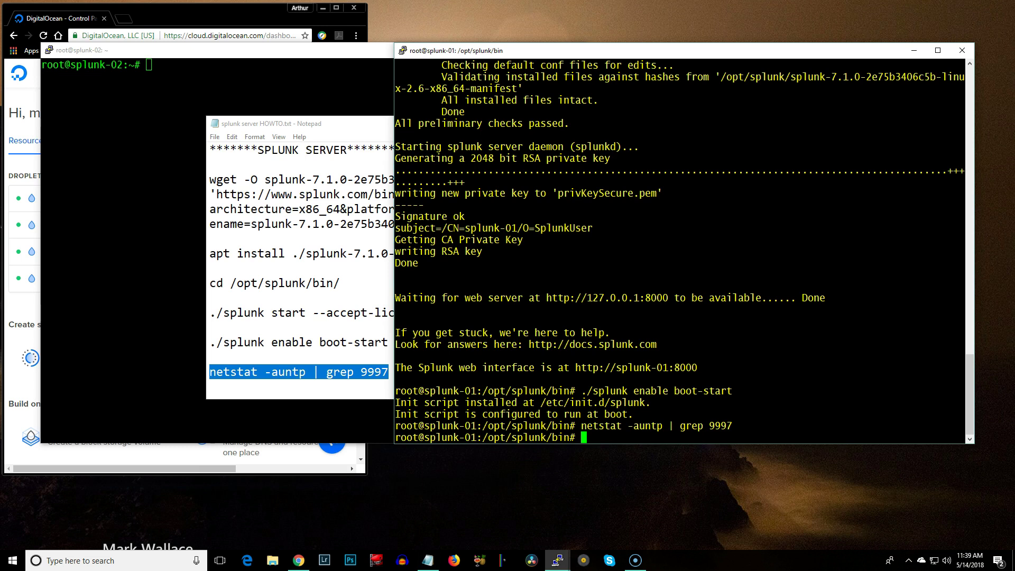
left_click_drag(708, 425, 733, 426)
key("alt+Tab")
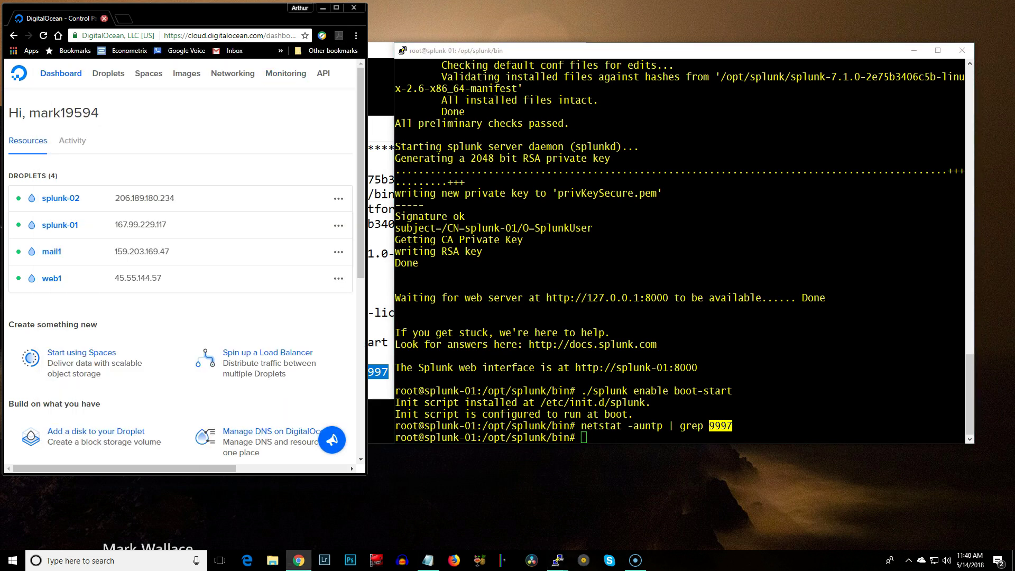
key("ctrl+t")
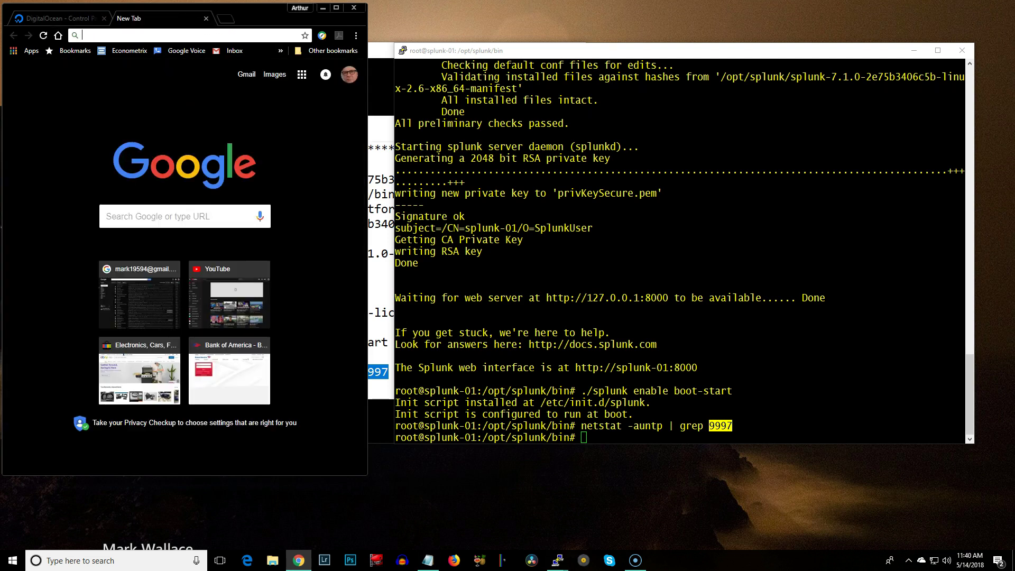
Run ifconfig on splunk-01 and copy its eth0 address 167.99.229.117
left_click_drag(368, 475, 664, 481)
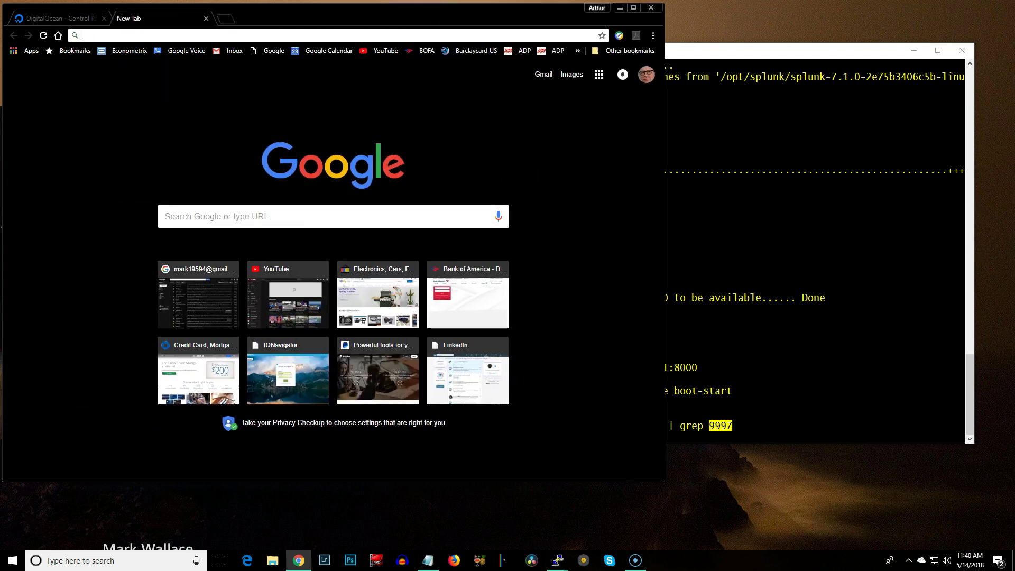
key("alt+Tab")
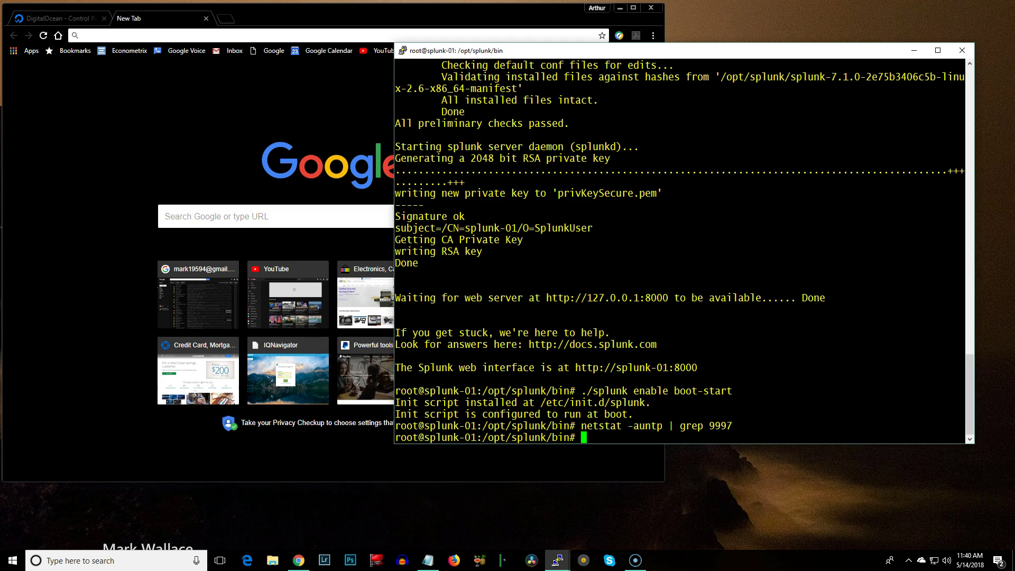
type("ifconfig")
key("Return")
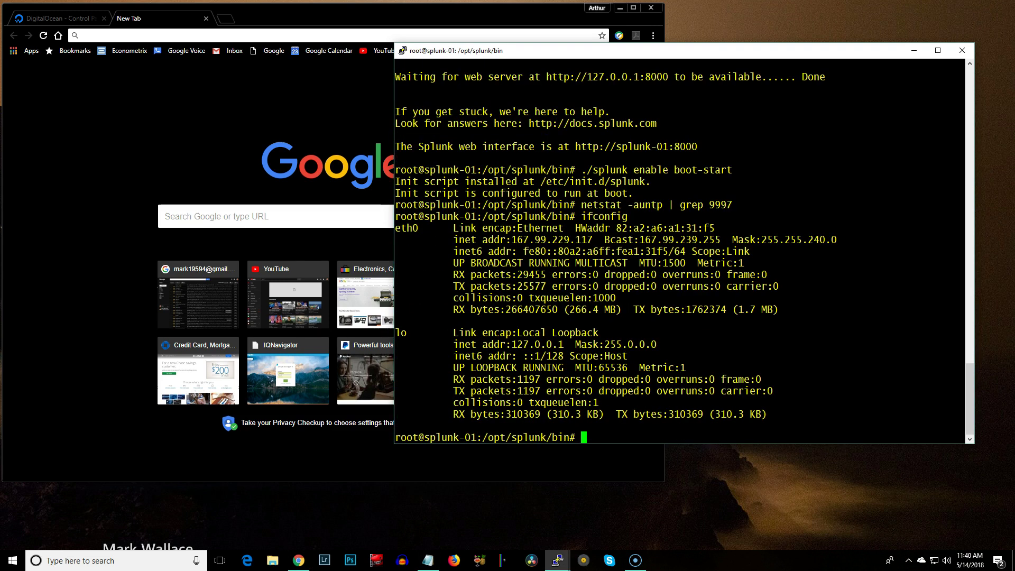
left_click_drag(512, 239, 593, 239)
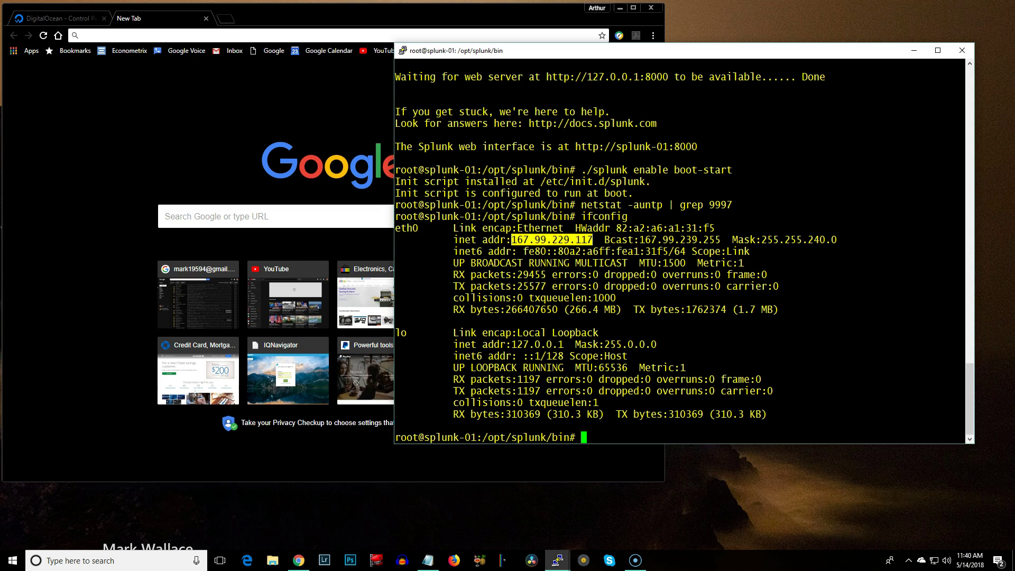
key("alt+Tab")
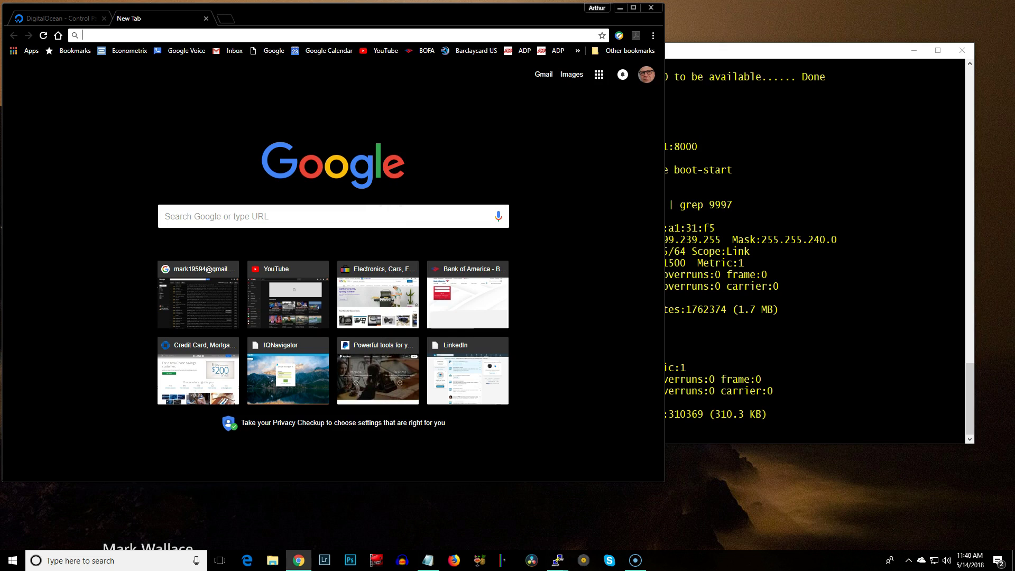
Browse to 167.99.229.117:8000 and sign in to Splunk Web as admin with the admin password
key("ctrl+v")
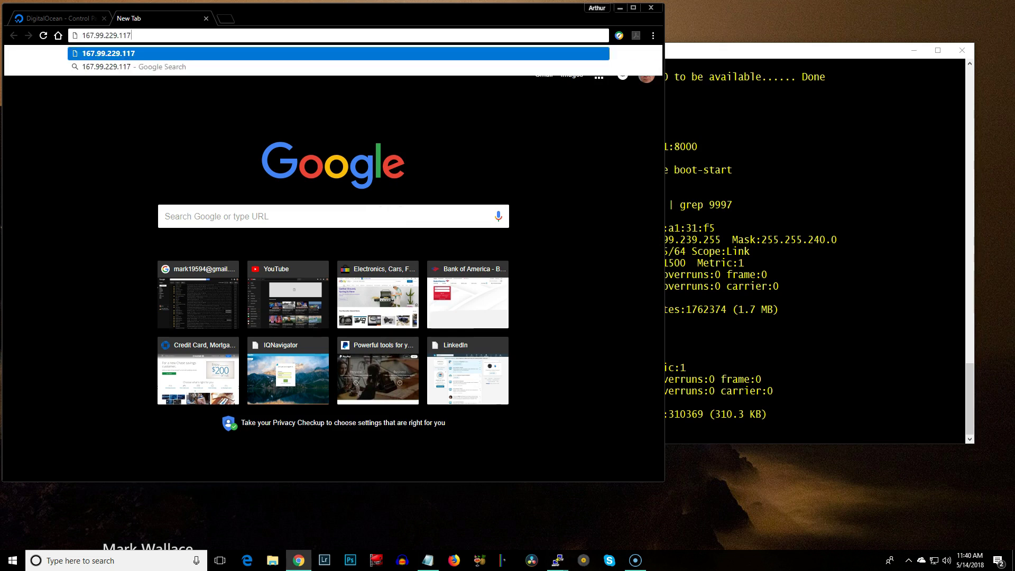
type(":8000")
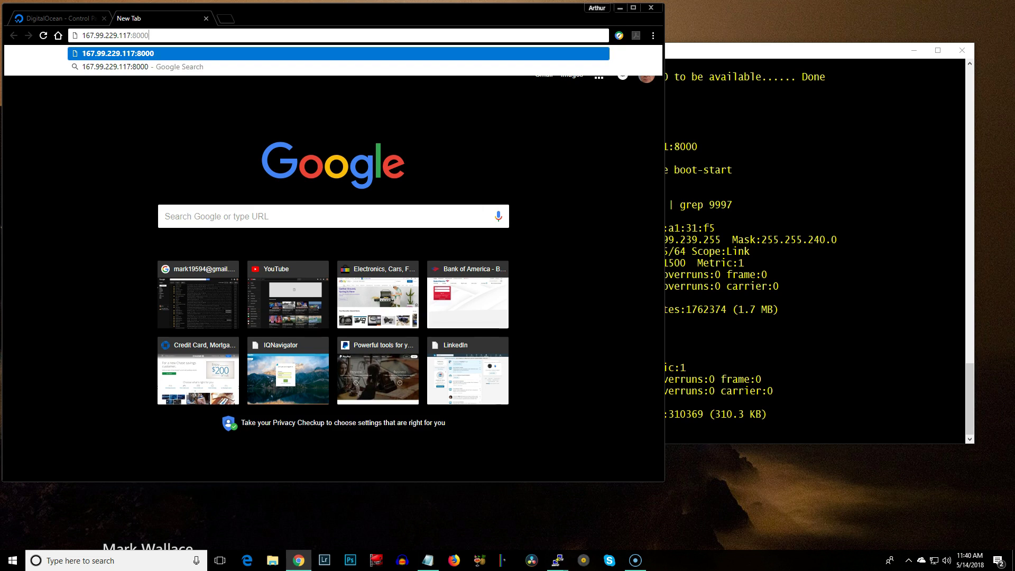
key("Return")
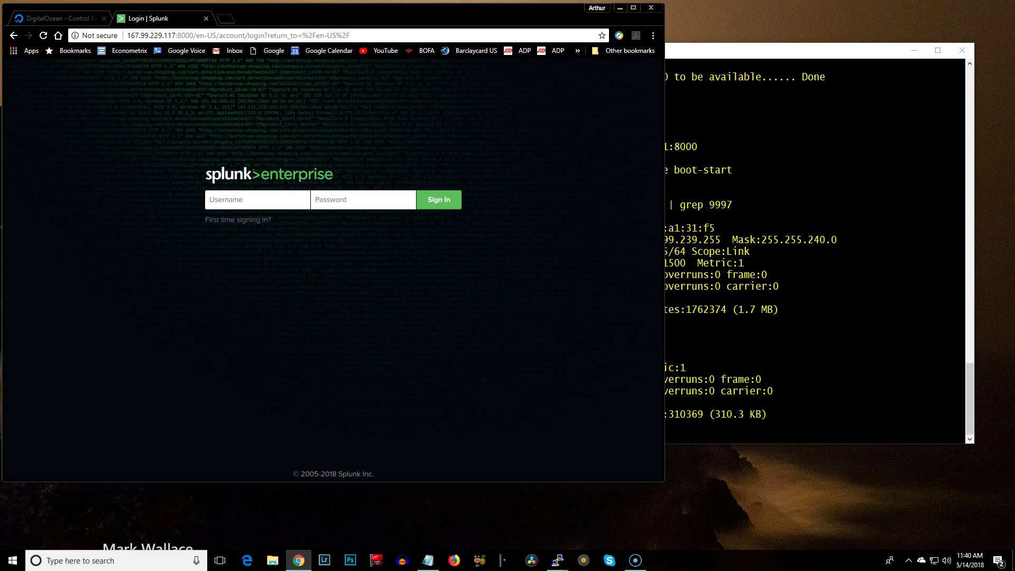
type("admin")
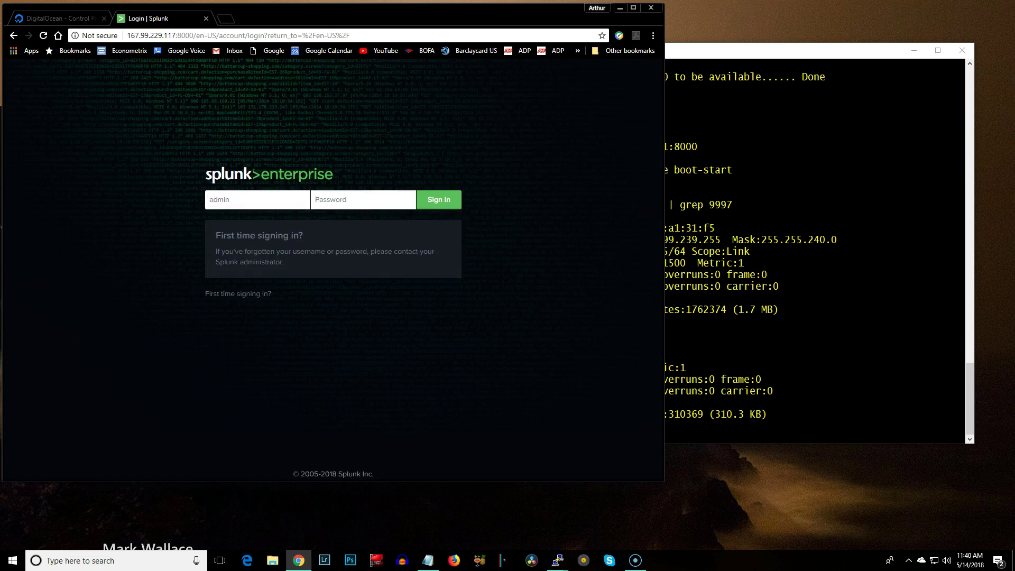
type("••••••••")
key("Return")
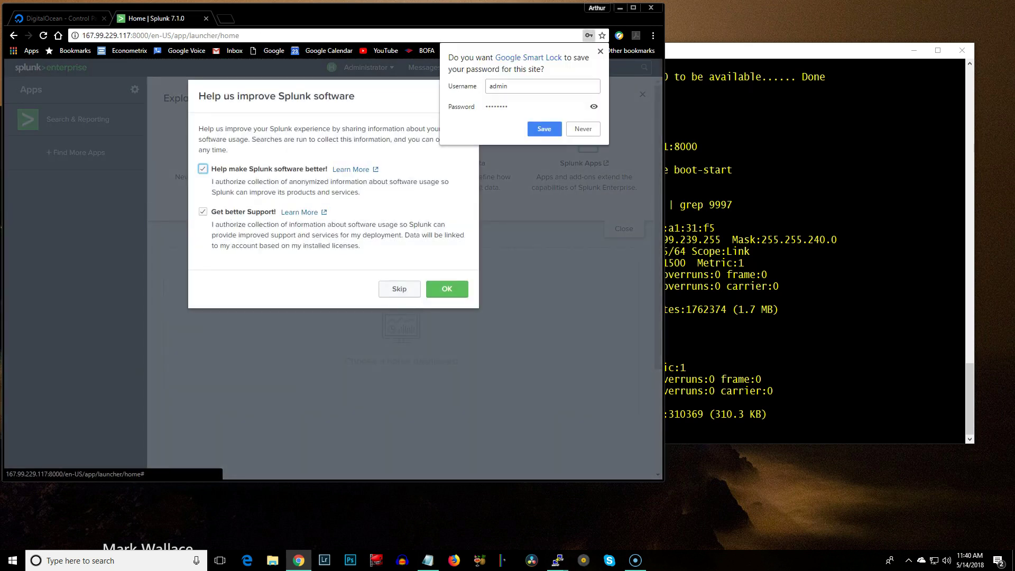
Accept the 'Help us improve Splunk software' prompt and go to Settings > Forwarding and receiving
left_click(447, 289)
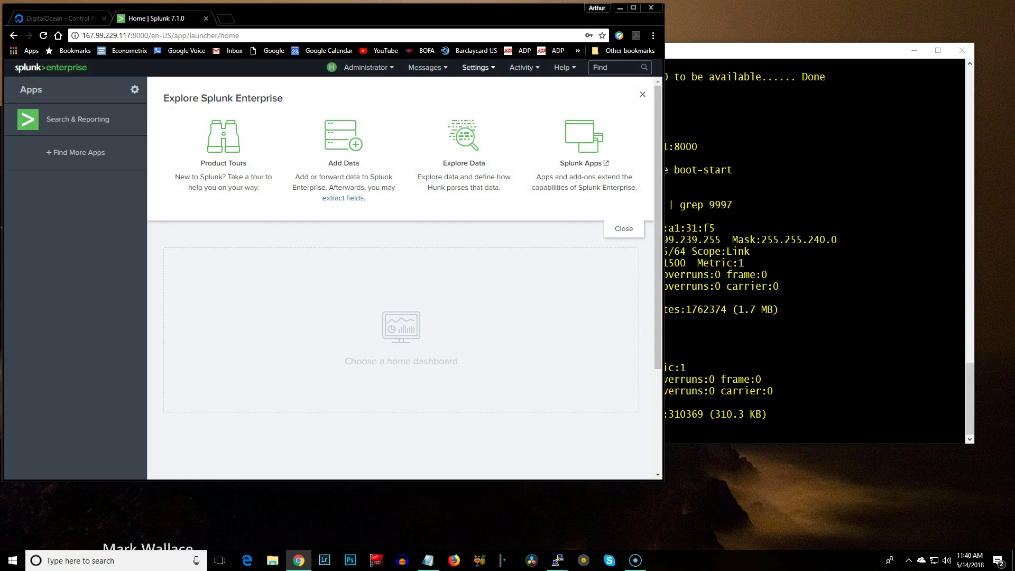
left_click(476, 67)
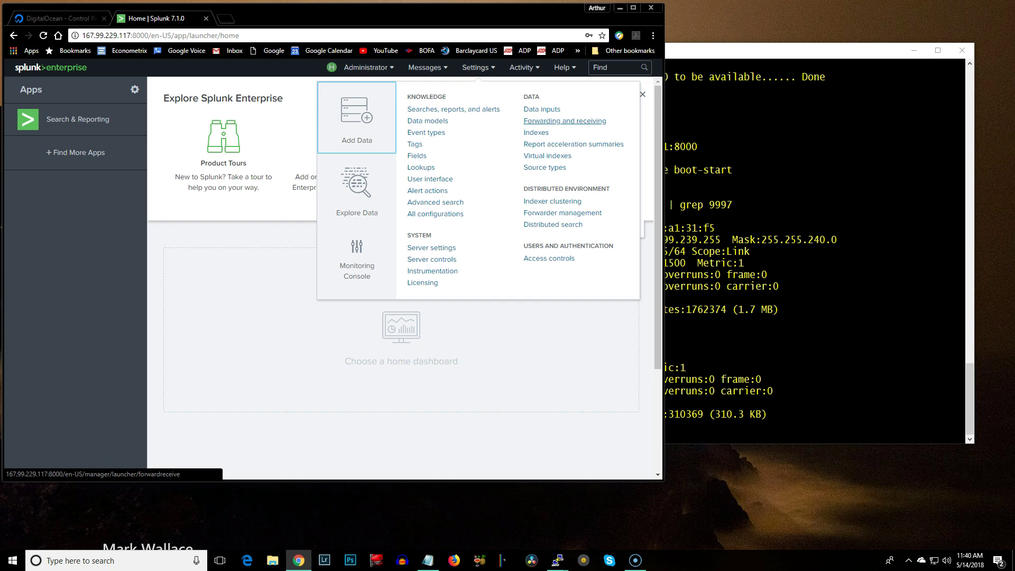
left_click(565, 121)
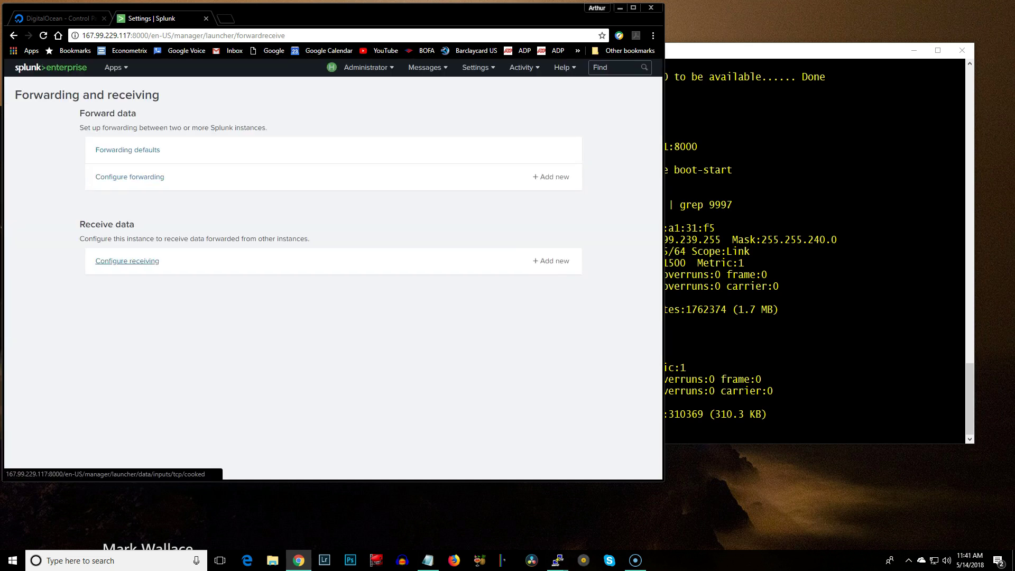
Add and save a new receiving port 9997 under Configure receiving
left_click(127, 261)
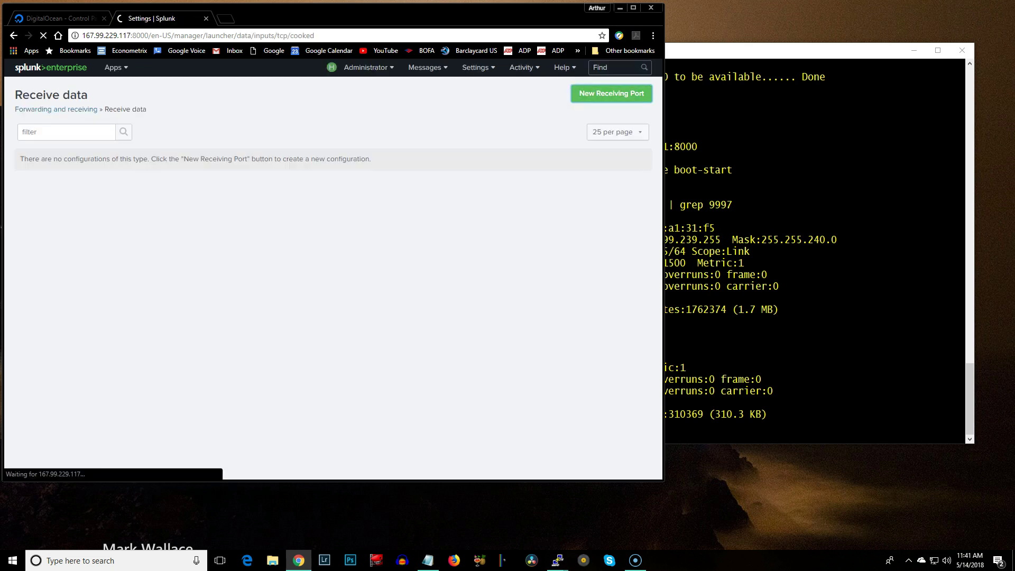
double_click(382, 209)
key("ctrl+c")
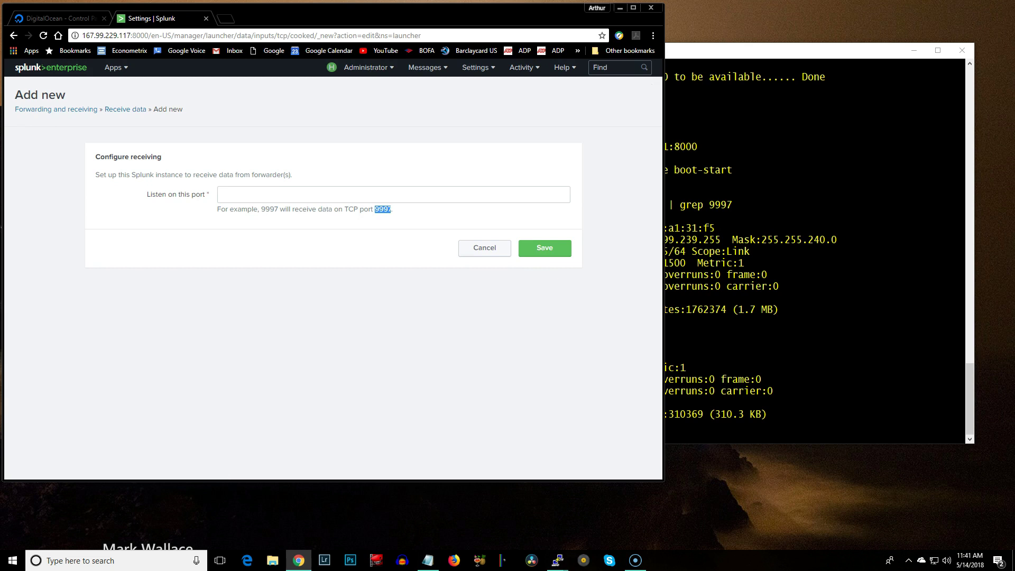
left_click(288, 194)
key("ctrl+v")
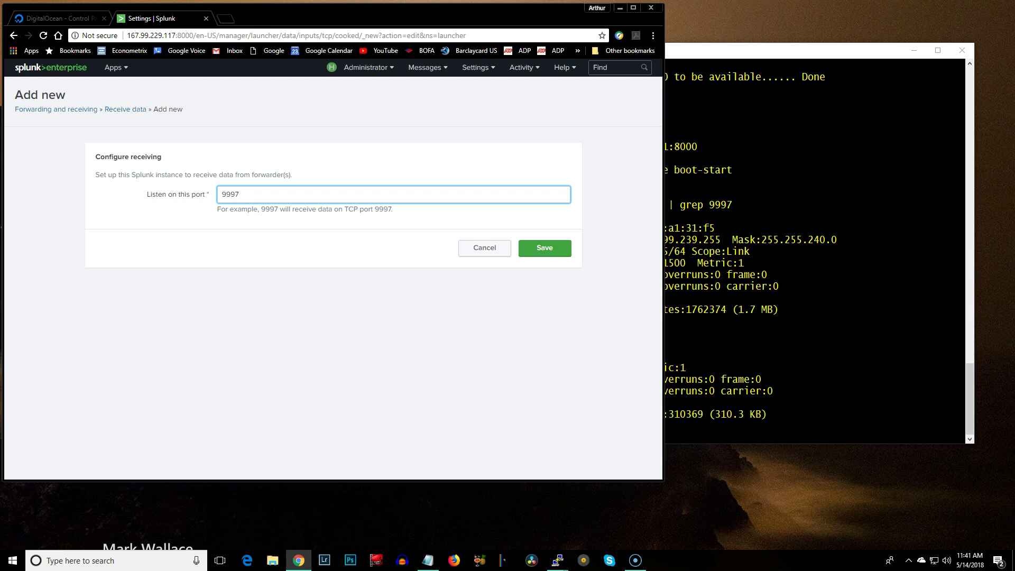
left_click(545, 248)
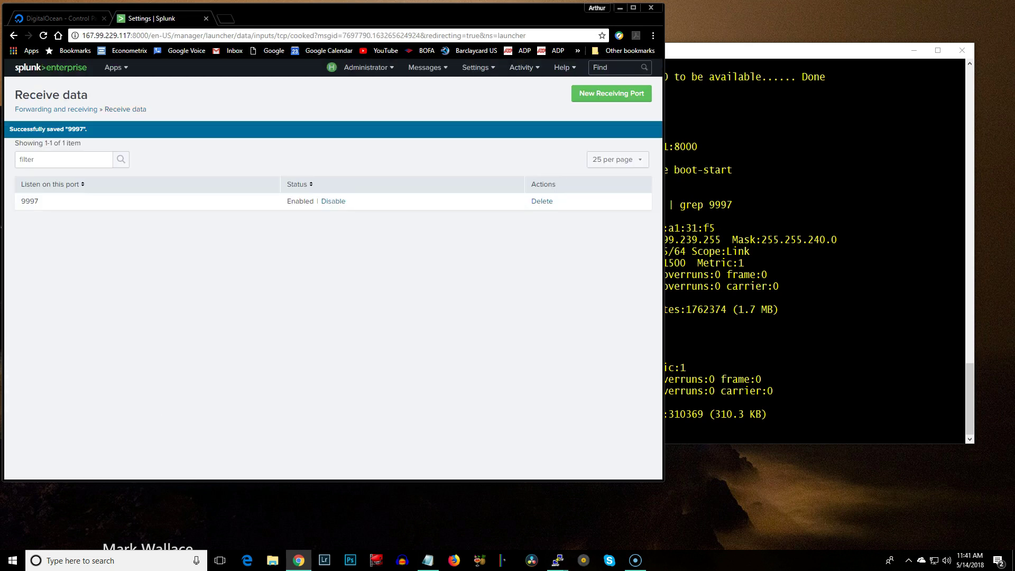
Rerun netstat -auntp | grep 9997 on splunk-01 to see splunkd in LISTEN state
key("alt+Tab")
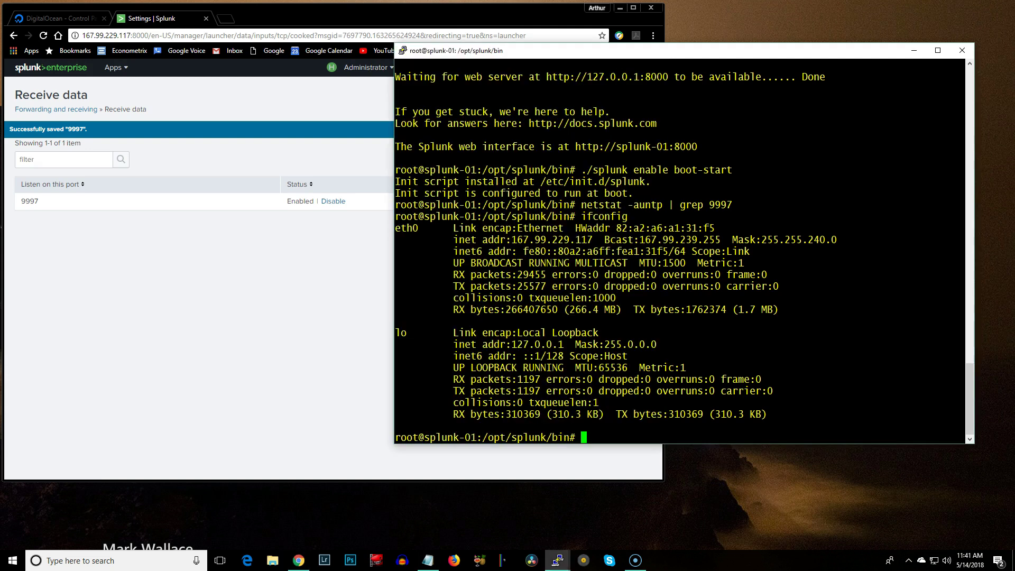
key("Up")
key("Up")
key("Return")
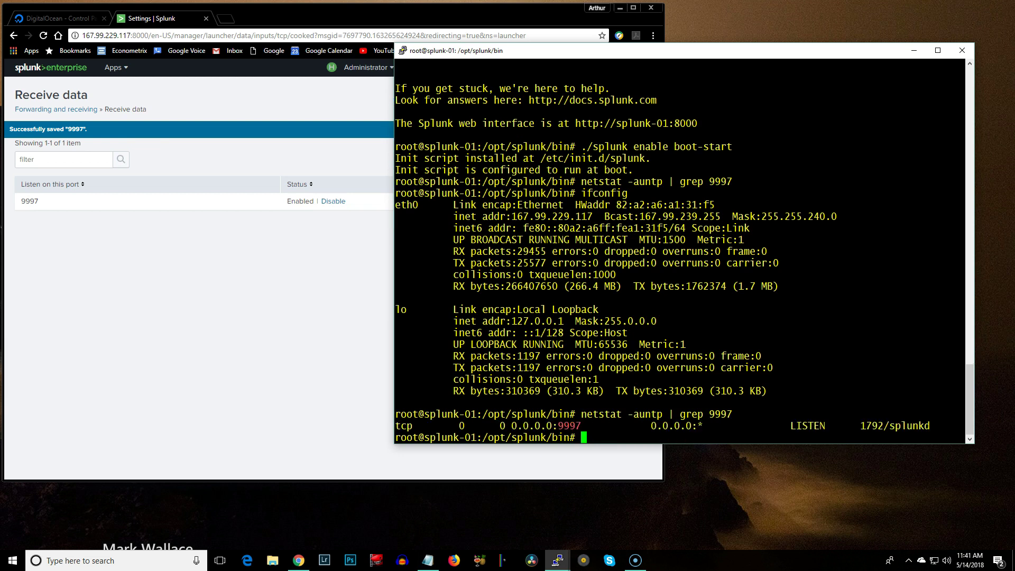
left_click(44, 35)
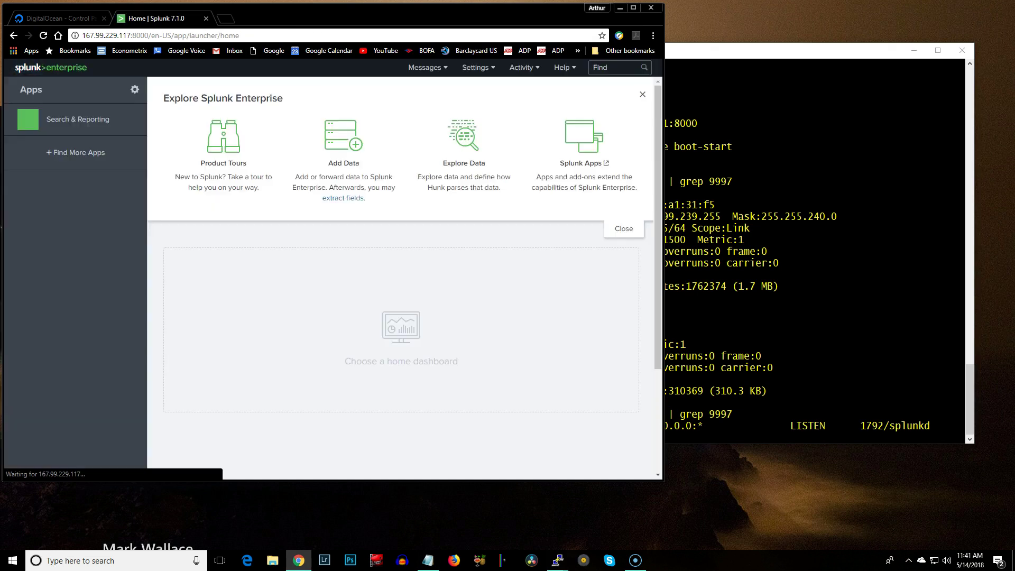
Open Search & Reporting, skip the tour, and check the Data Summary, which has no host data yet
left_click(78, 119)
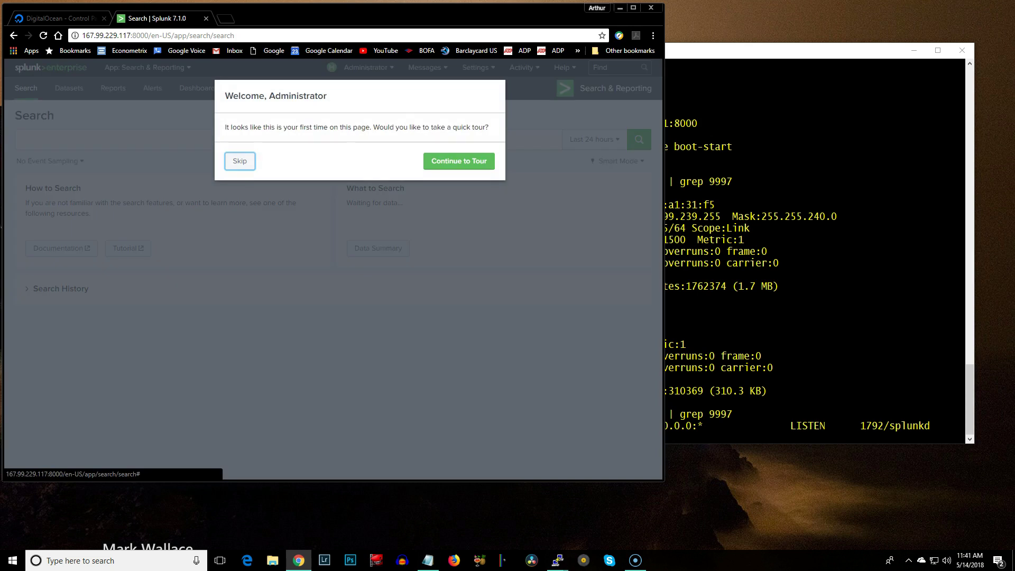
key("Return")
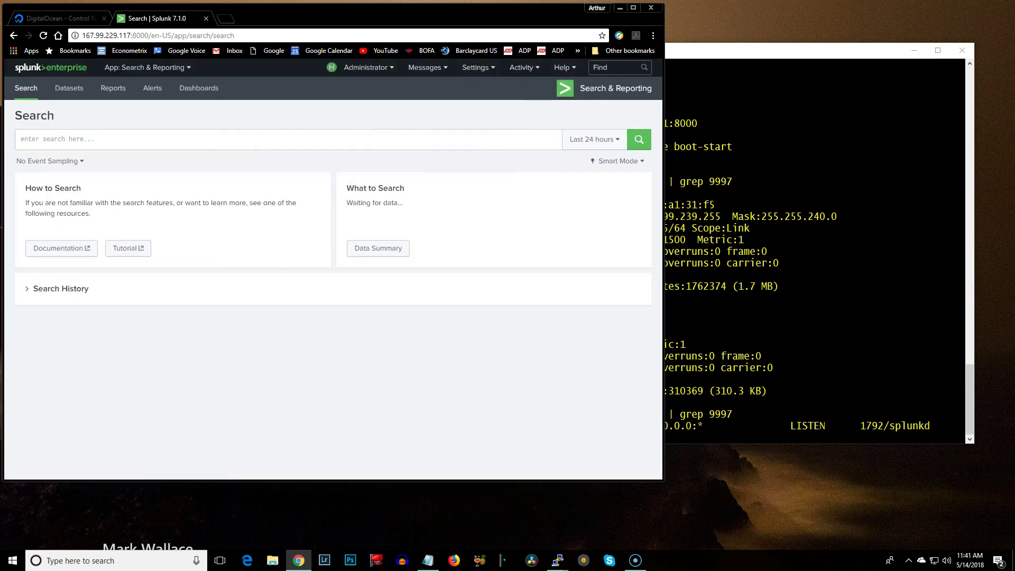
left_click(378, 247)
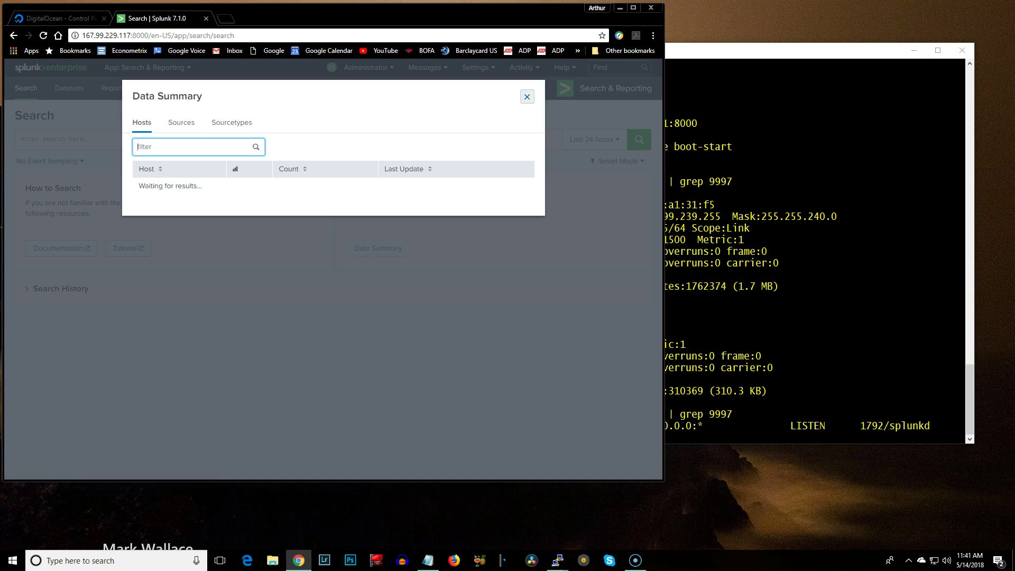
left_click(527, 97)
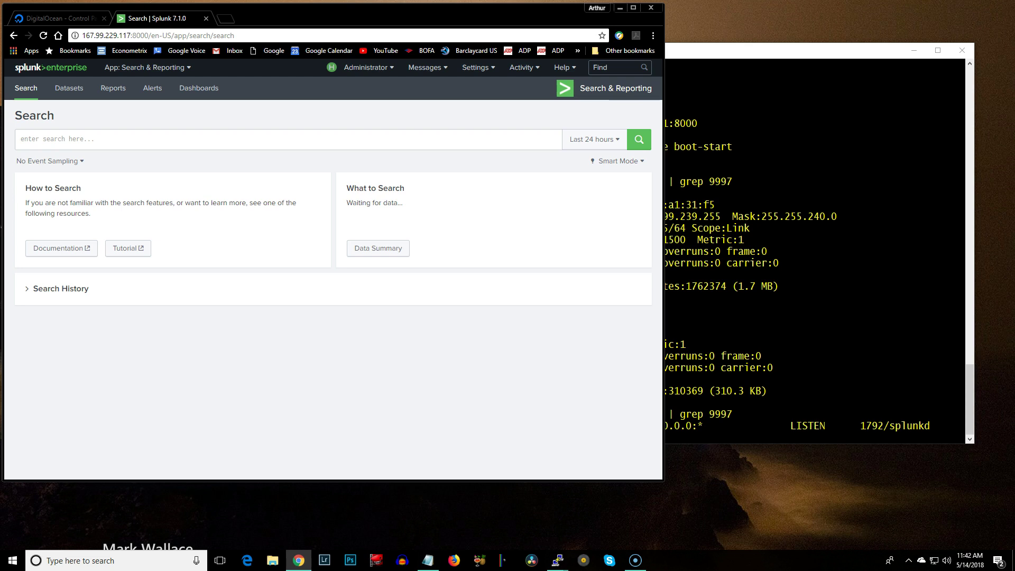
Bring the splunk-02 PuTTY terminal to the front
key("alt+Tab")
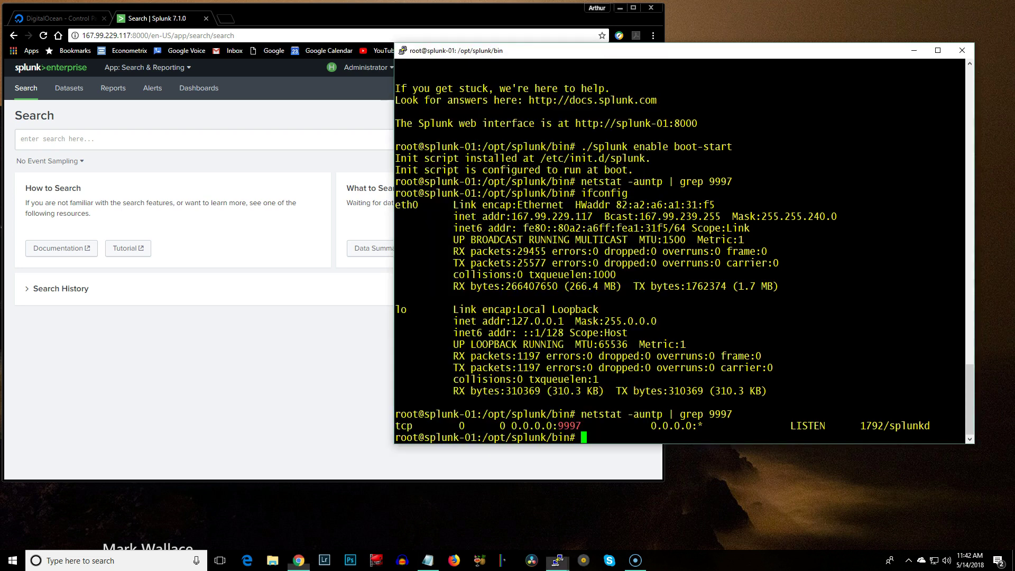
mouse_move(556, 561)
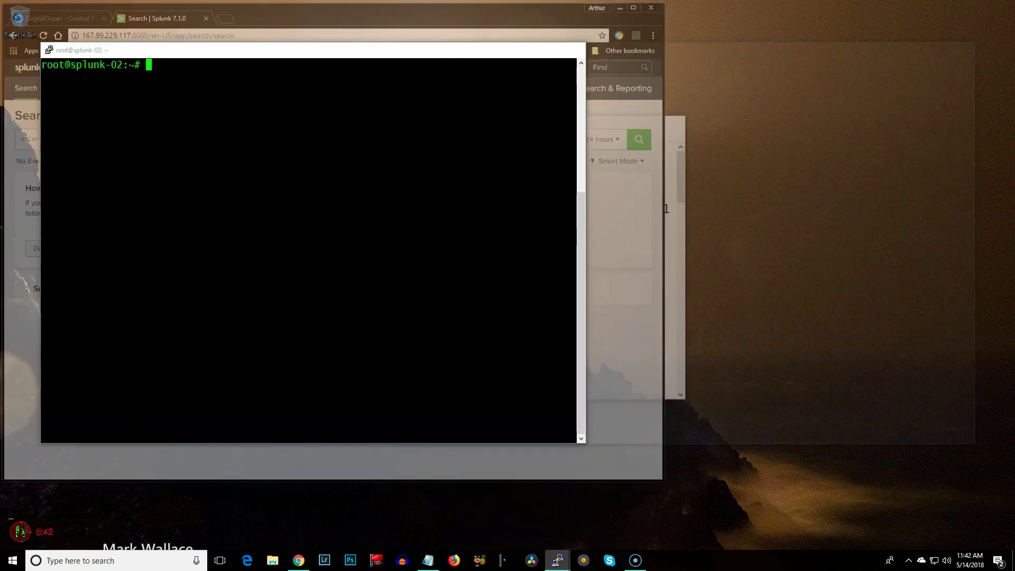
left_click(608, 508)
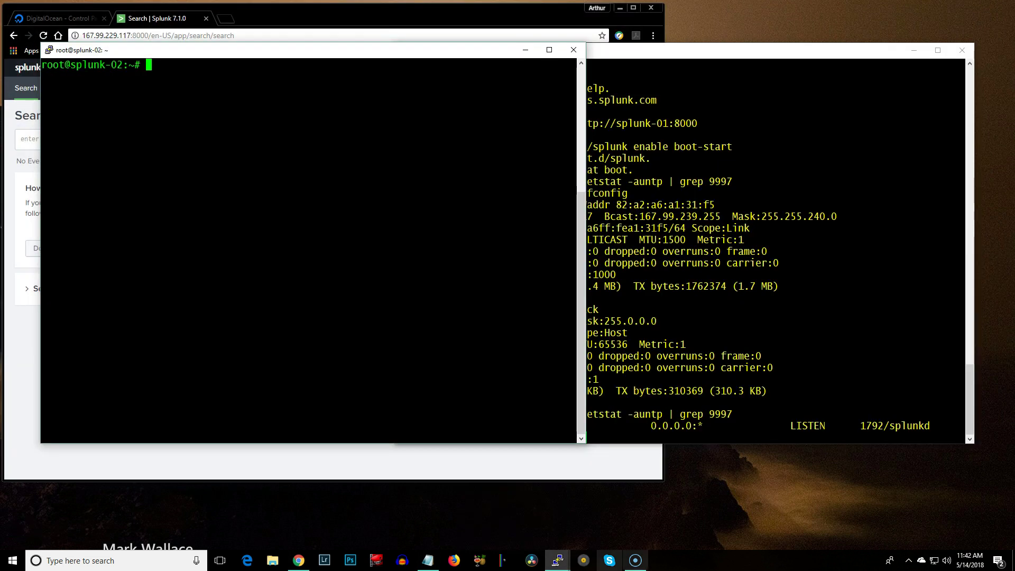
Copy the forwarder 7.1.0 wget command from the HOWTO and run it on splunk-02
left_click(428, 560)
left_click(209, 327)
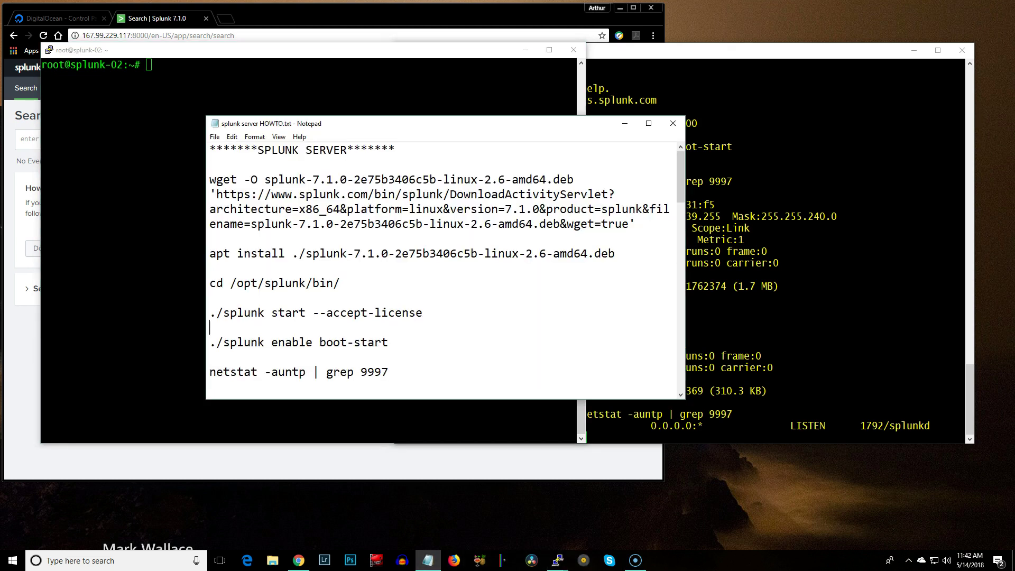
scroll(210, 326, "down", 6)
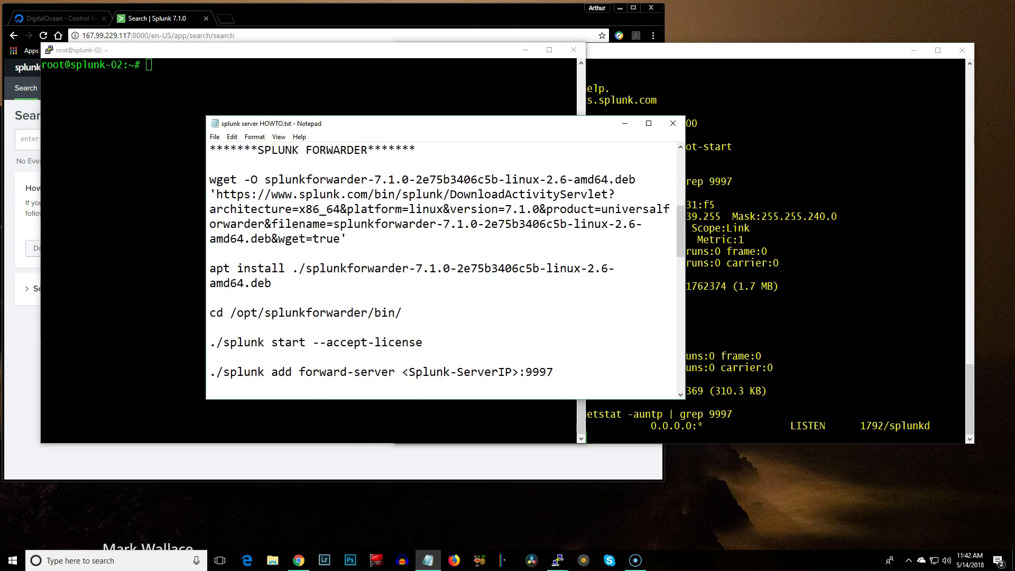
left_click_drag(210, 179, 347, 238)
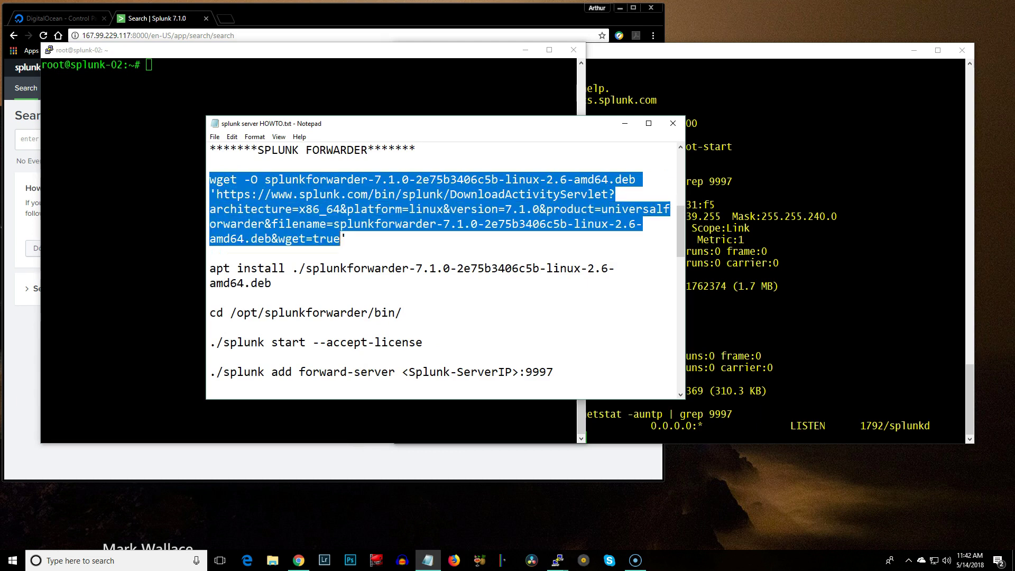
right_click(321, 213)
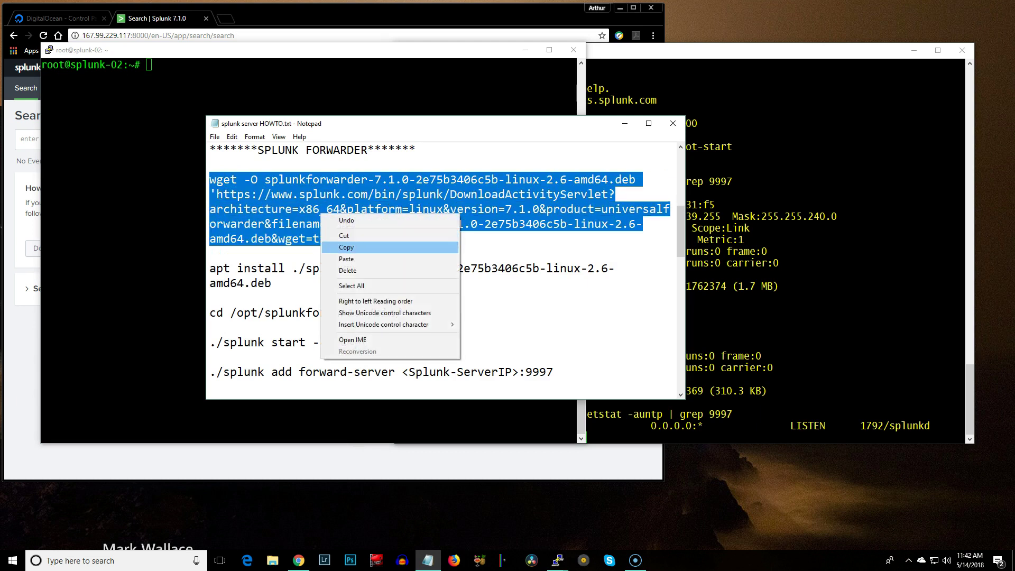
left_click(344, 248)
key("alt+Tab")
key("shift+Insert")
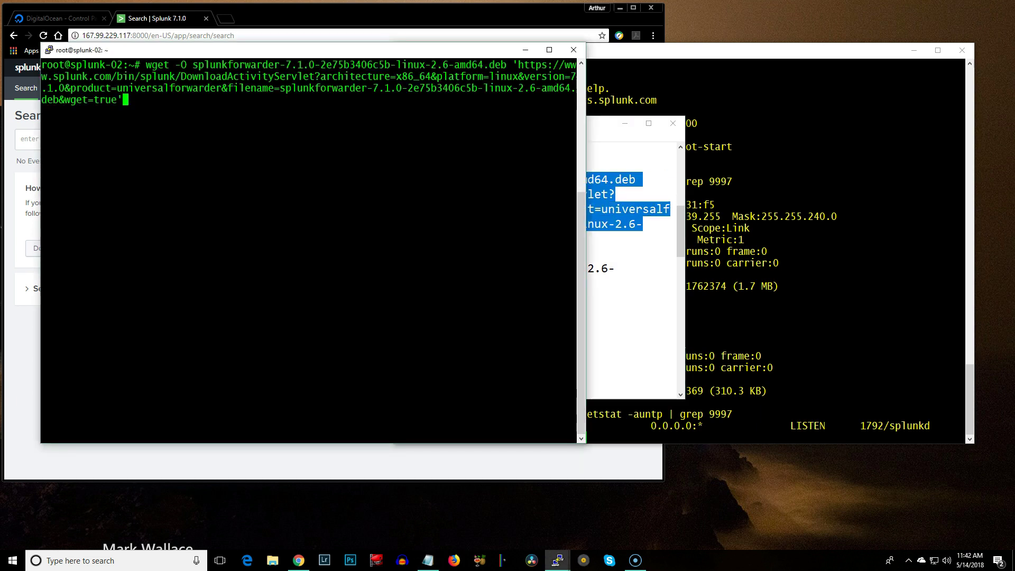
key("Return")
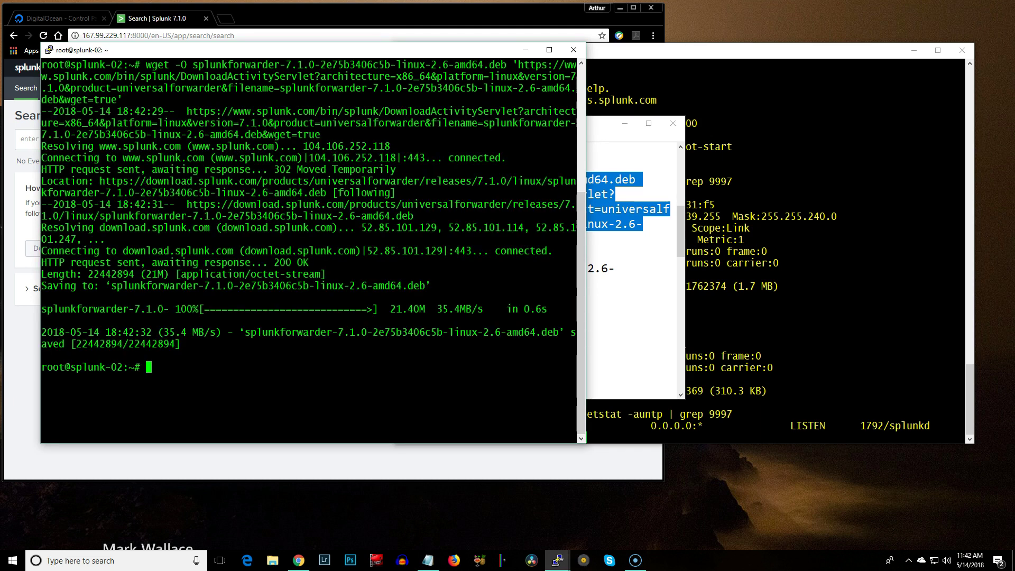
key("alt+Tab")
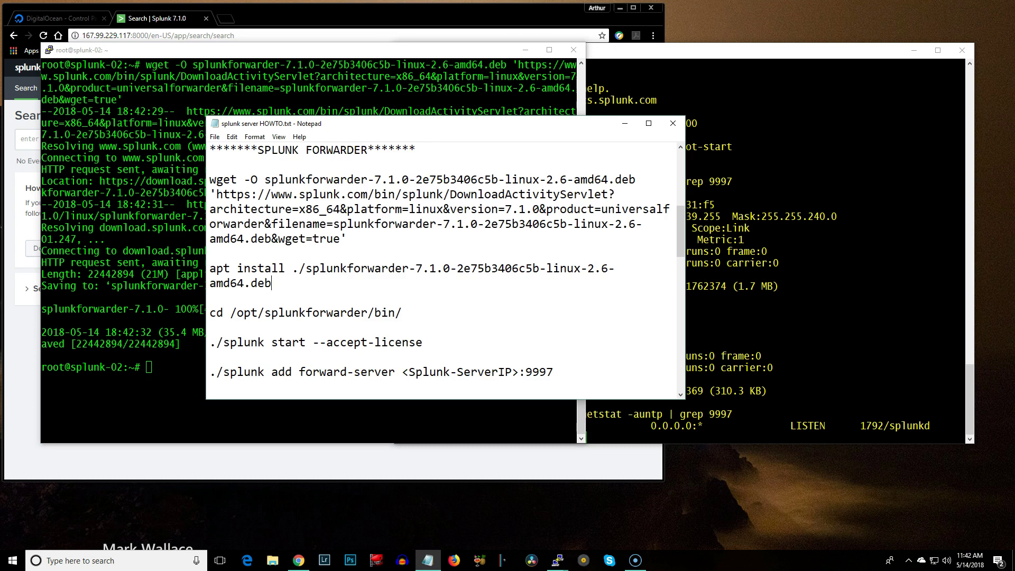
Run the HOWTO's apt install ./splunkforwarder .deb command on splunk-02
left_click_drag(210, 268, 272, 284)
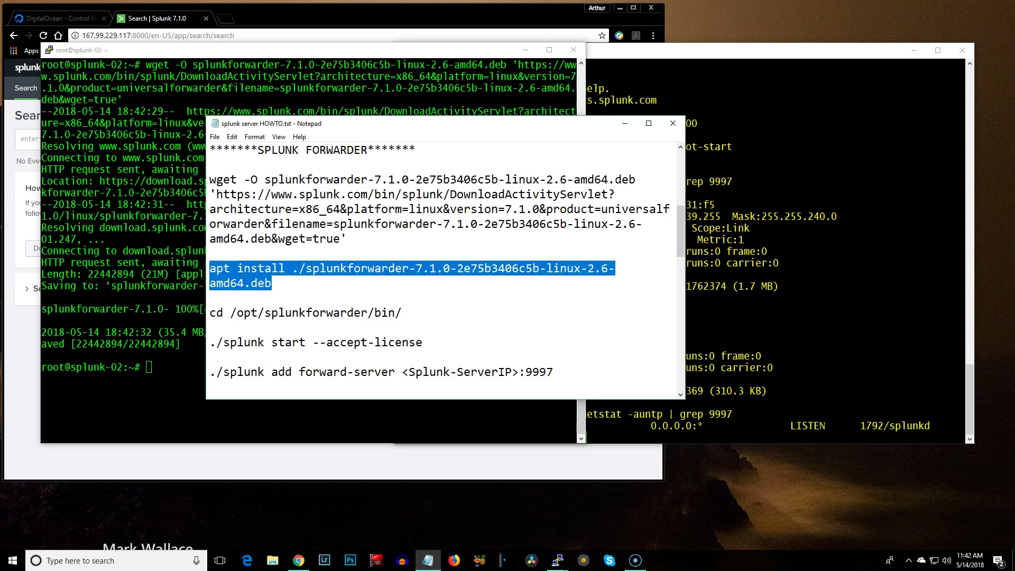
right_click(254, 279)
left_click(275, 314)
key("alt+Tab")
key("shift+Insert")
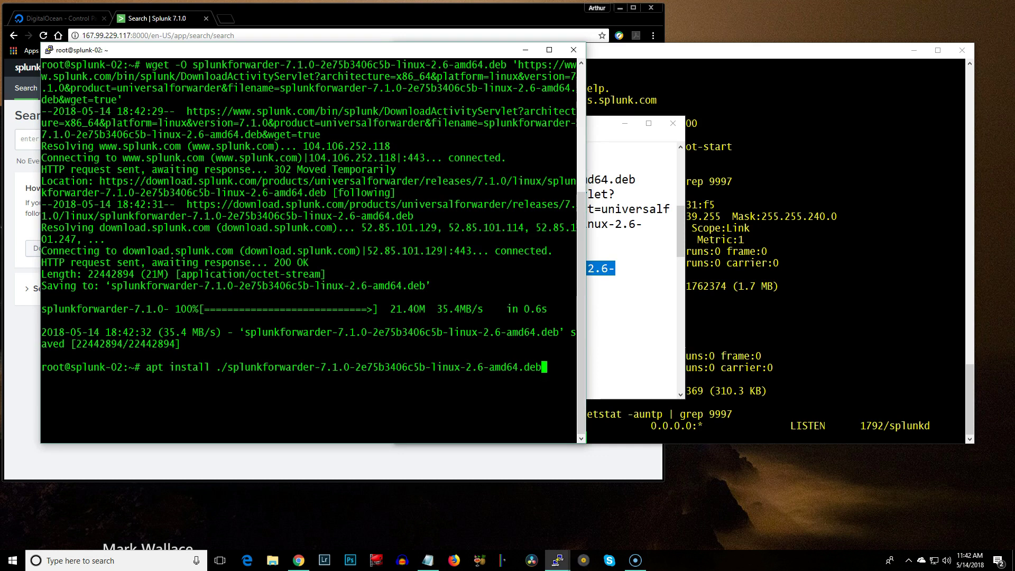
key("Return")
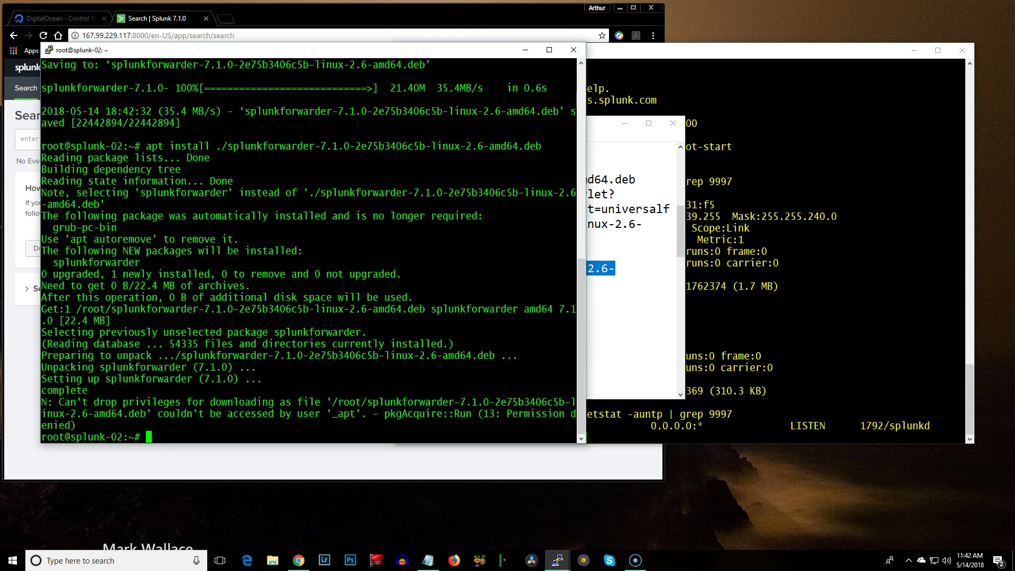
key("alt+Tab")
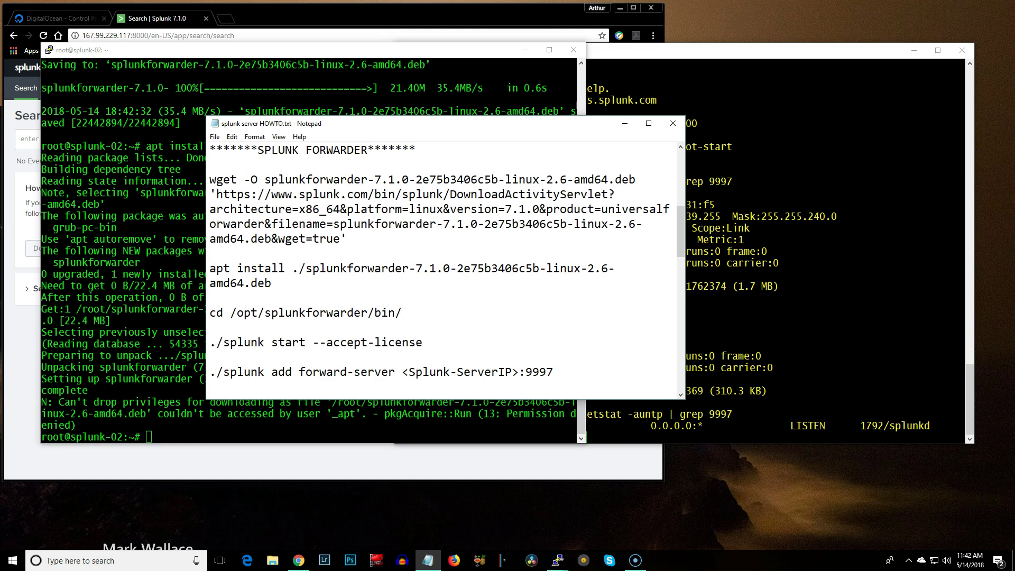
Select the cd /opt/splunkforwarder/bin/ line in the HOWTO for copying
key("shift+Right")
key("shift+Right")
key("shift+Right")
key("shift+Right")
key("shift+Right")
key("shift+Right")
key("shift+Right")
key("shift+Right")
key("shift+Right")
key("shift+Right")
key("shift+Right")
key("shift+Right")
key("shift+Right")
key("shift+Right")
key("shift+Right")
key("shift+Right")
key("shift+Right")
key("shift+Right")
key("shift+Right")
key("shift+Right")
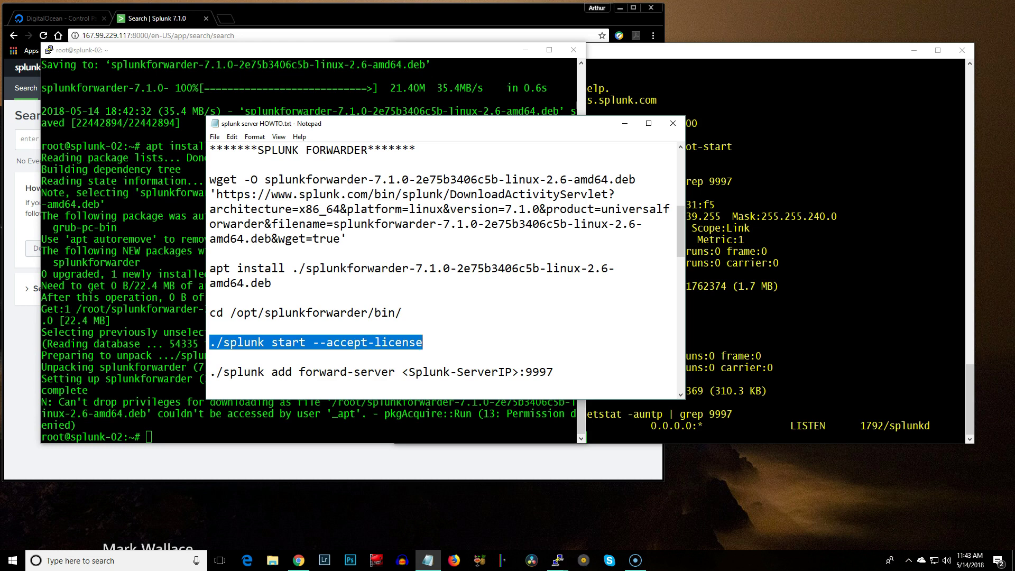
key("Up")
key("Up")
key("Up")
key("shift+Right")
key("shift+Right")
key("shift+Right")
key("shift+Right")
key("shift+Right")
key("shift+Right")
key("shift+Right")
key("shift+Right")
key("shift+Right")
key("shift+Right")
key("shift+Right")
key("shift+Right")
key("shift+Right")
key("shift+Right")
key("shift+Right")
key("shift+Right")
key("shift+Right")
key("shift+Right")
key("shift+Right")
key("shift+Right")
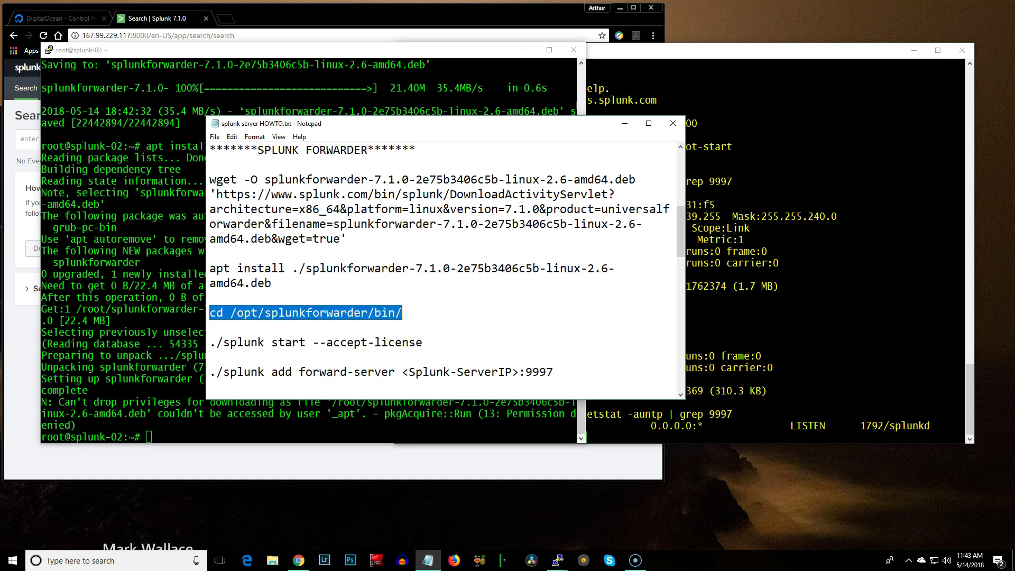
right_click(387, 311)
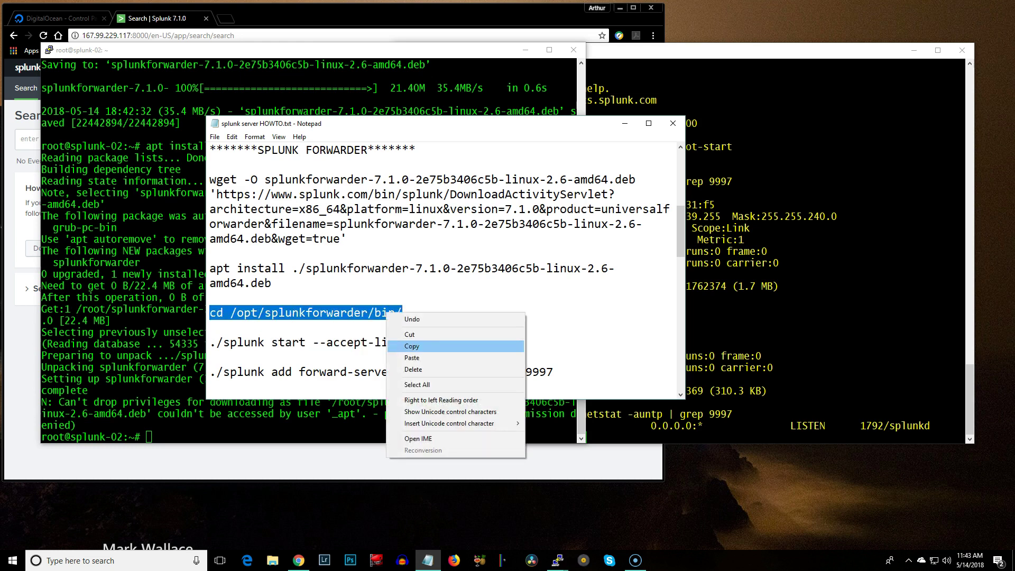
Change into /opt/splunkforwarder/bin/ on splunk-02
left_click(412, 345)
left_click(317, 423)
right_click(317, 423)
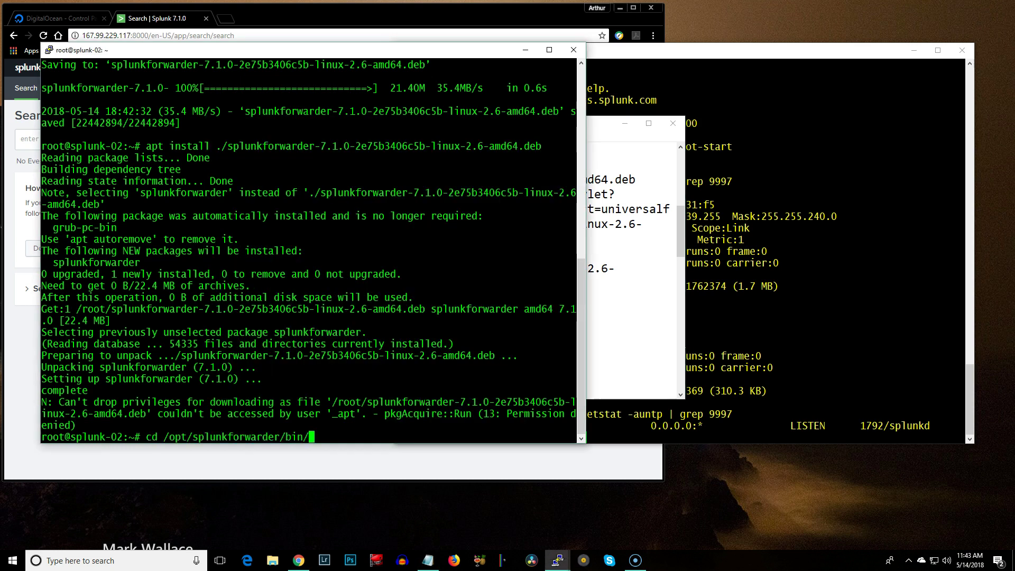
key("Return")
key("alt+Tab")
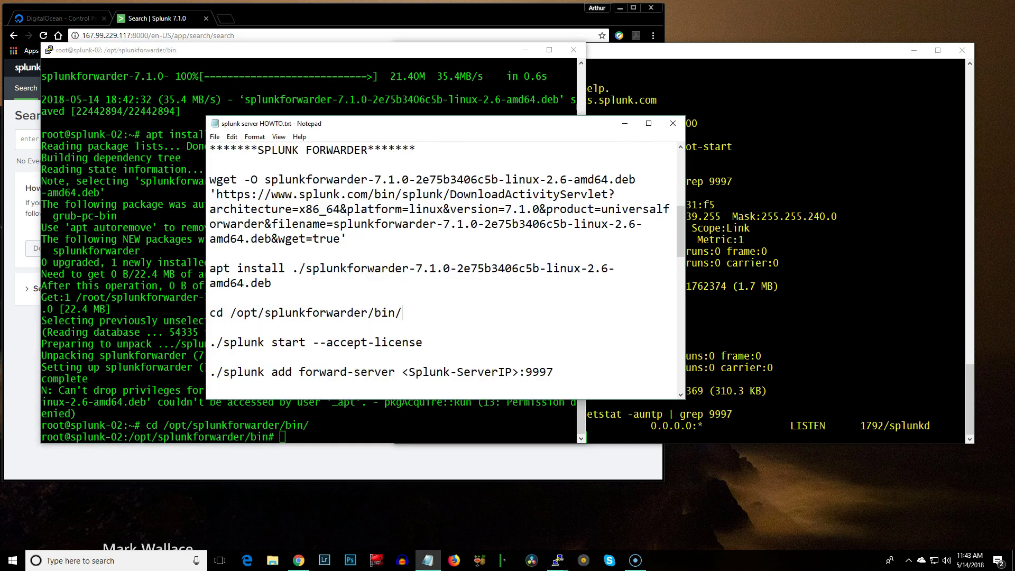
Run ./splunk start --accept-license, then enter and confirm a new admin password
left_click_drag(210, 342, 423, 342)
right_click(398, 343)
left_click(415, 379)
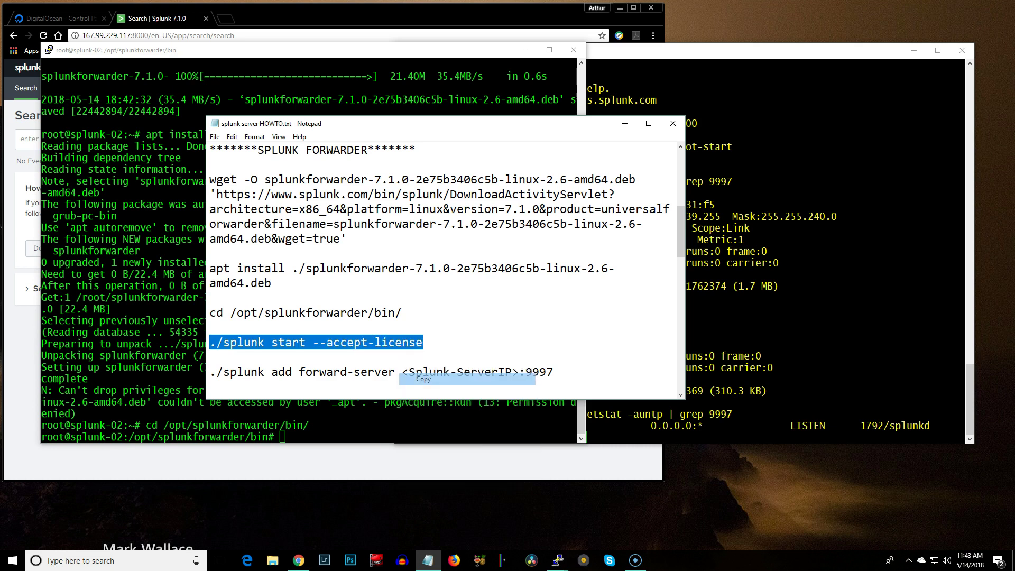
key("alt+Tab")
key("shift+Insert")
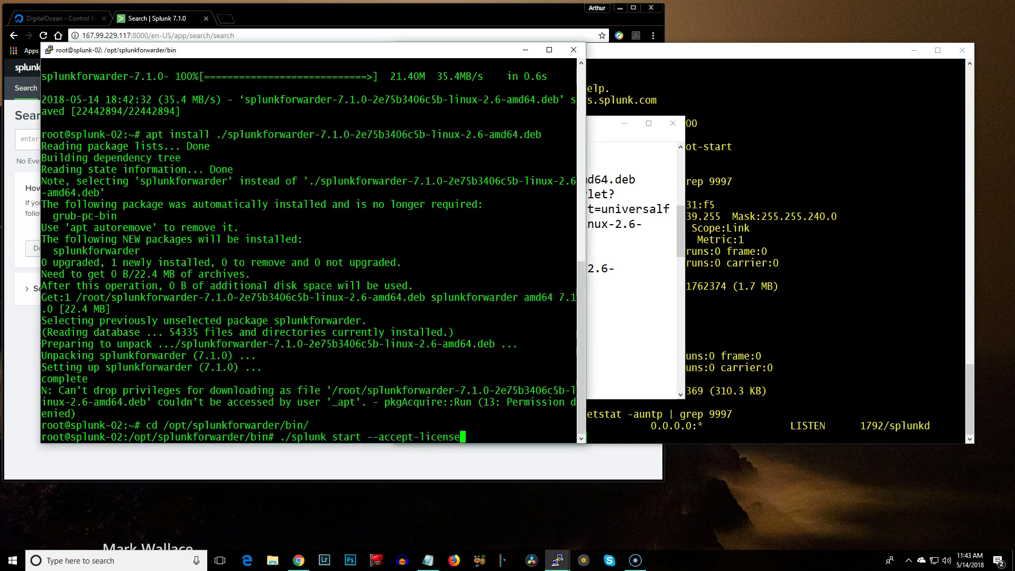
key("Return")
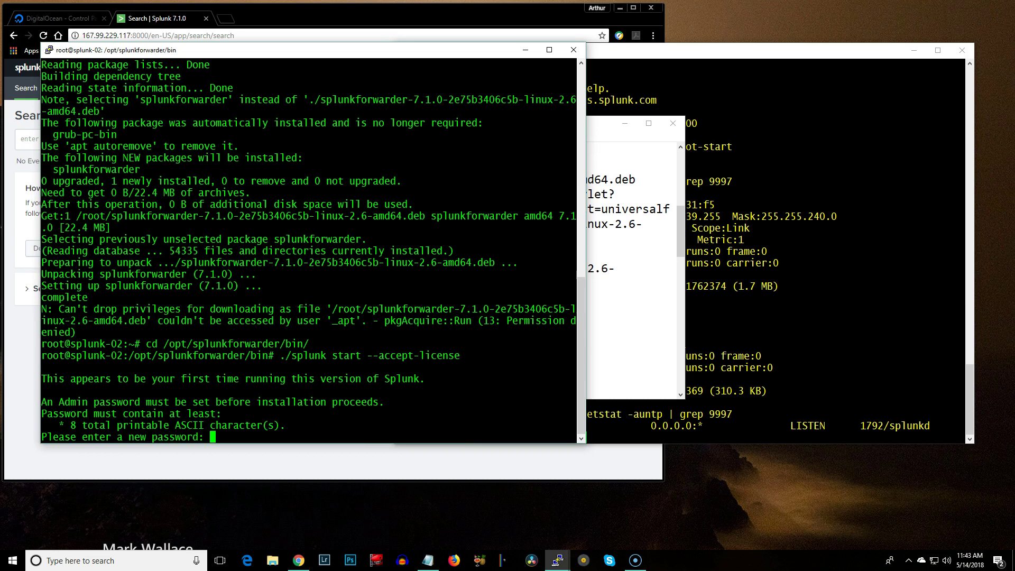
key("Return")
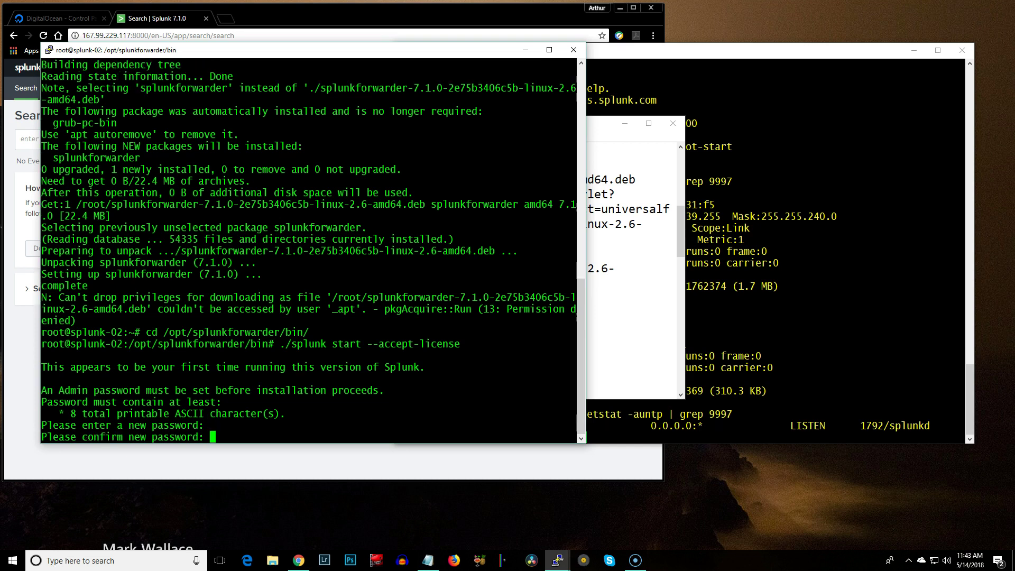
key("Return")
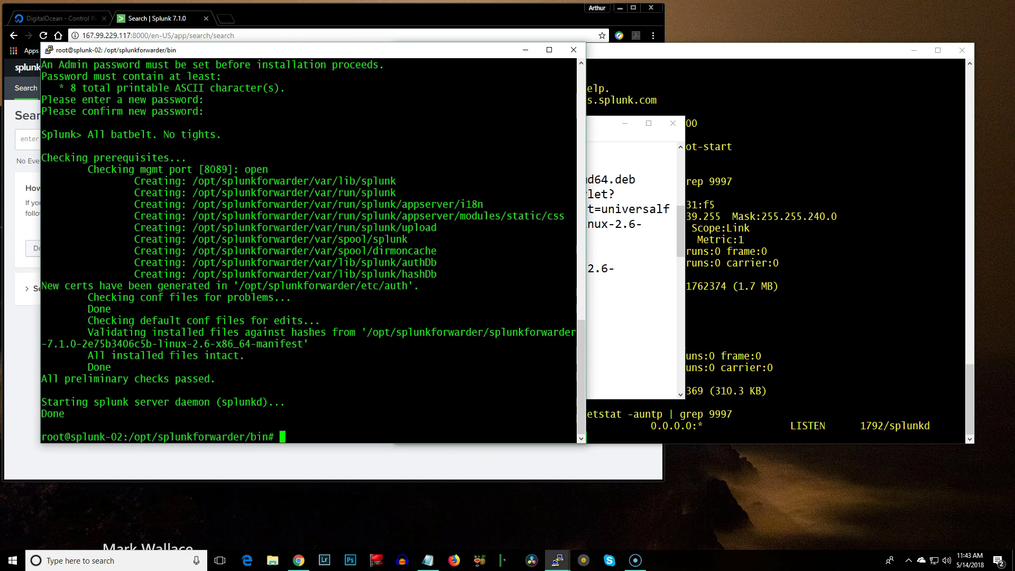
Replace <Splunk-ServerIP> in the HOWTO's forward-server command with splunk-01's IP 167.99.229.117
key("alt+Tab")
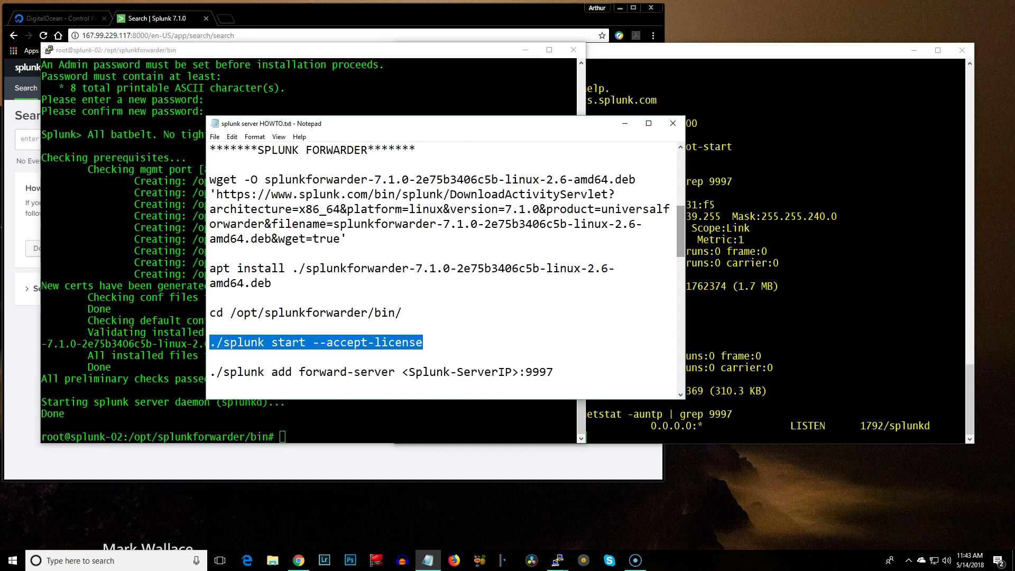
scroll(443, 270, "down", 2)
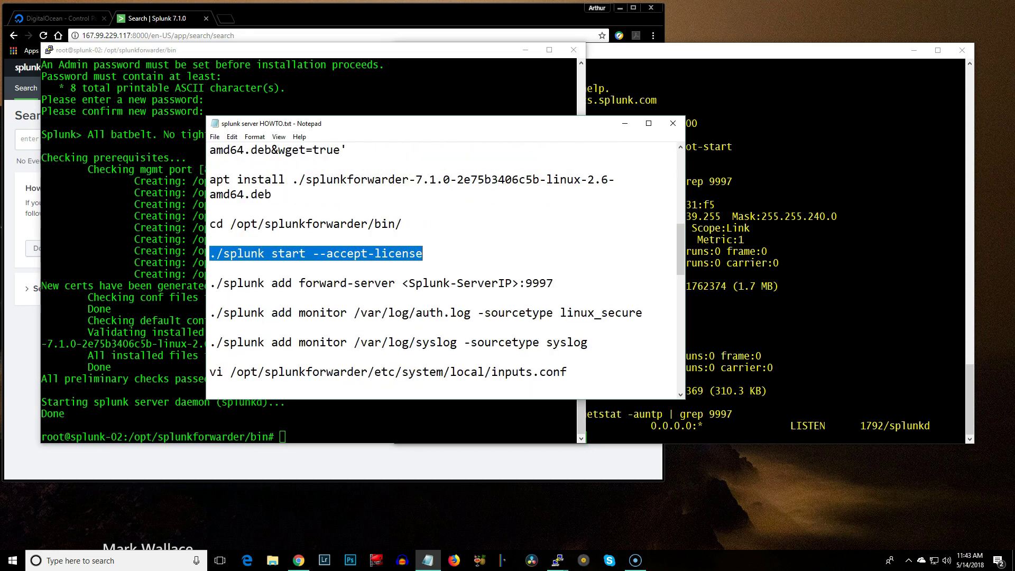
left_click_drag(209, 283, 553, 283)
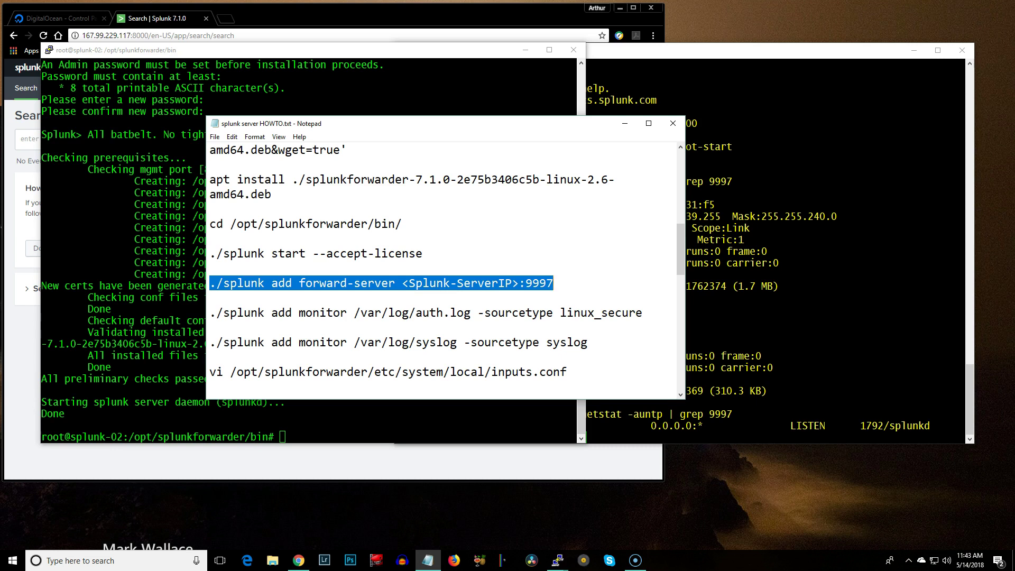
left_click_drag(768, 251, 963, 263)
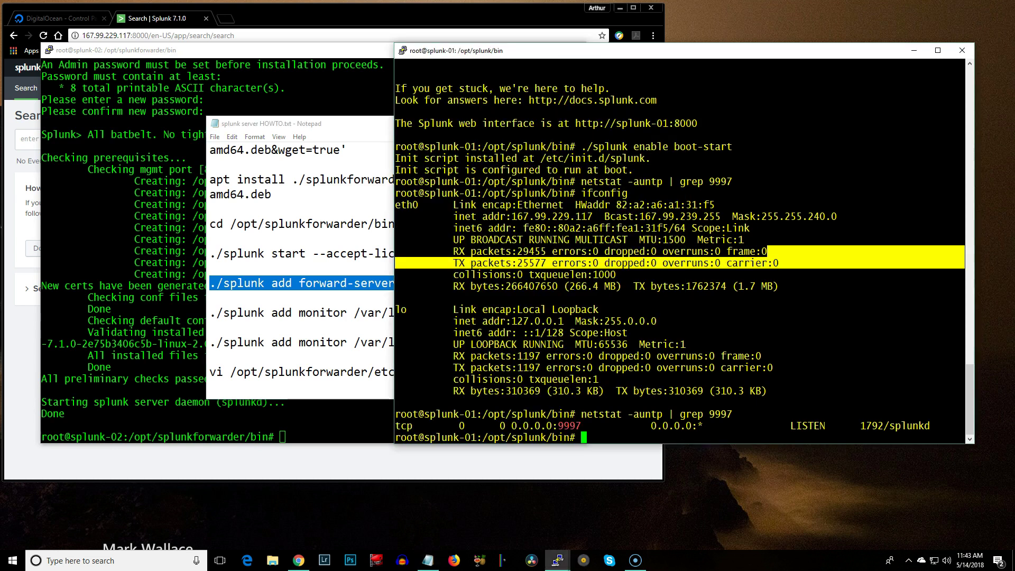
left_click_drag(511, 216, 592, 216)
left_click(210, 268)
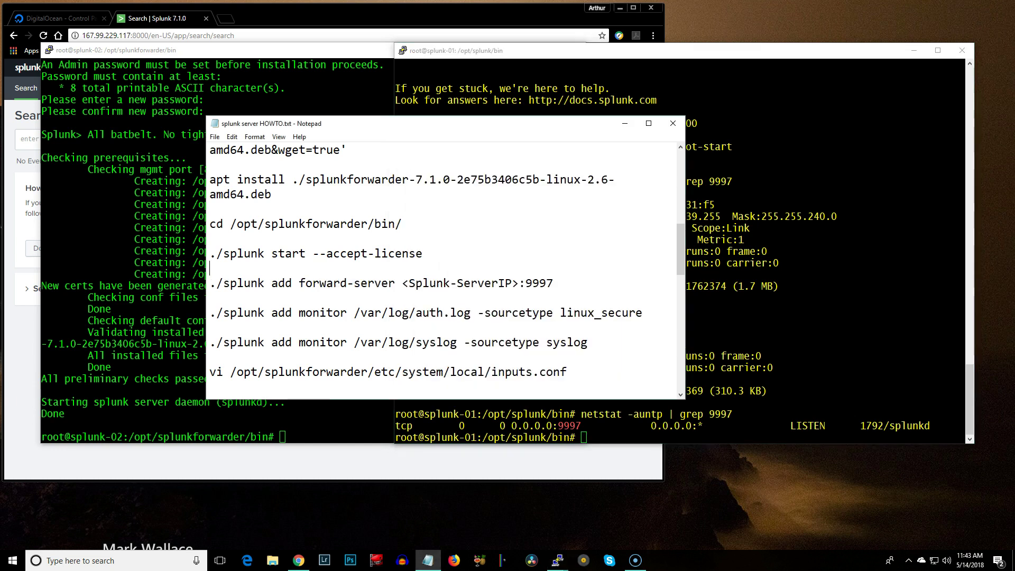
left_click_drag(520, 283, 402, 283)
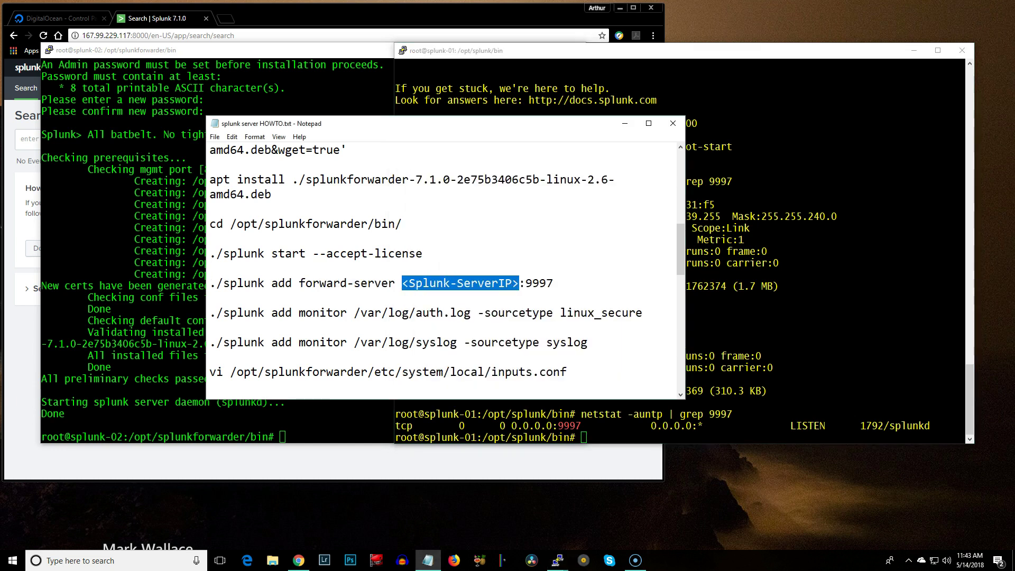
key("ctrl+v")
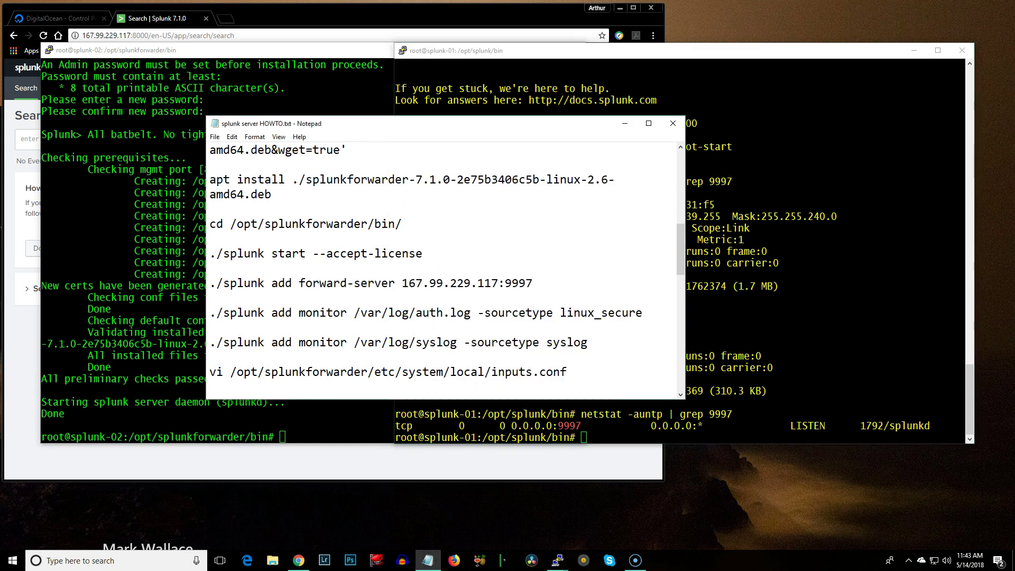
Run the forward-server command on splunk-02, logging in with the admin account
left_click_drag(533, 283, 210, 284)
right_click(397, 284)
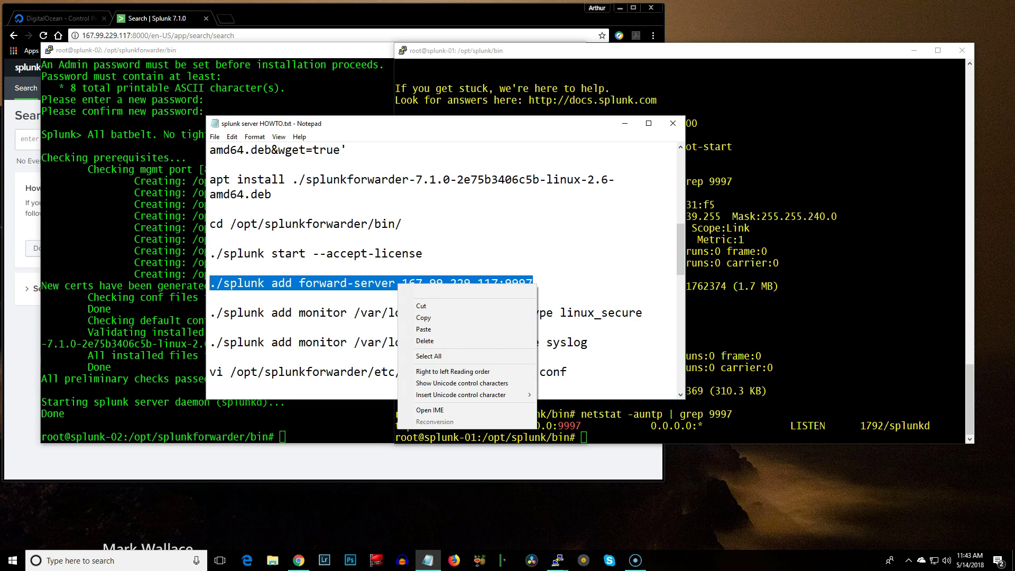
left_click(423, 317)
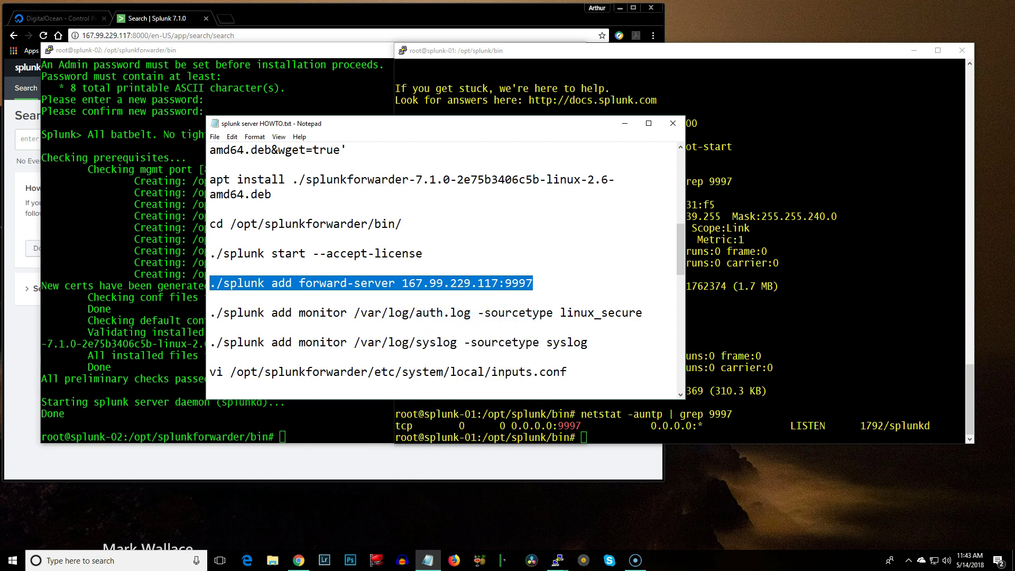
key("alt+Tab")
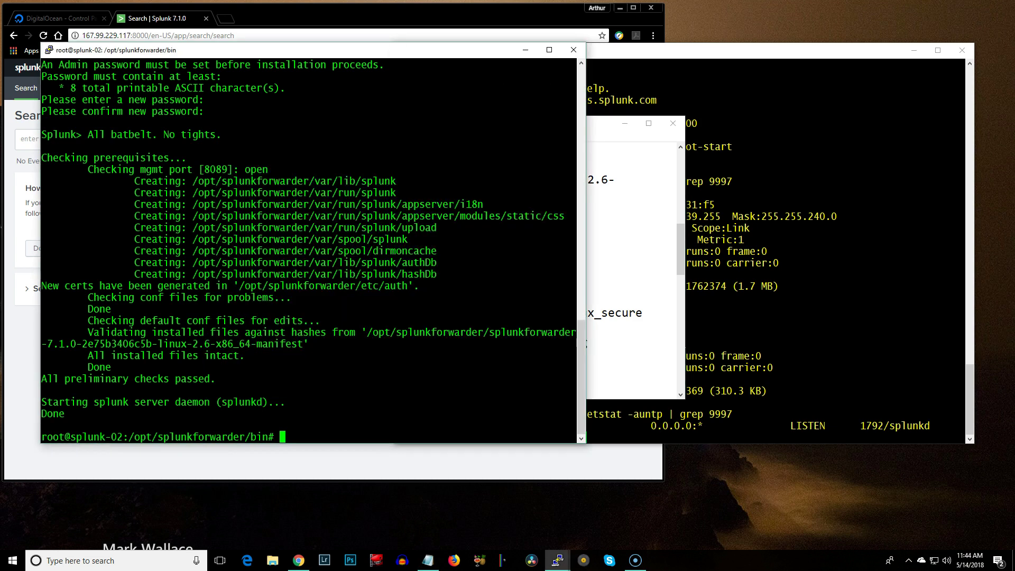
key("shift+Insert")
key("Return")
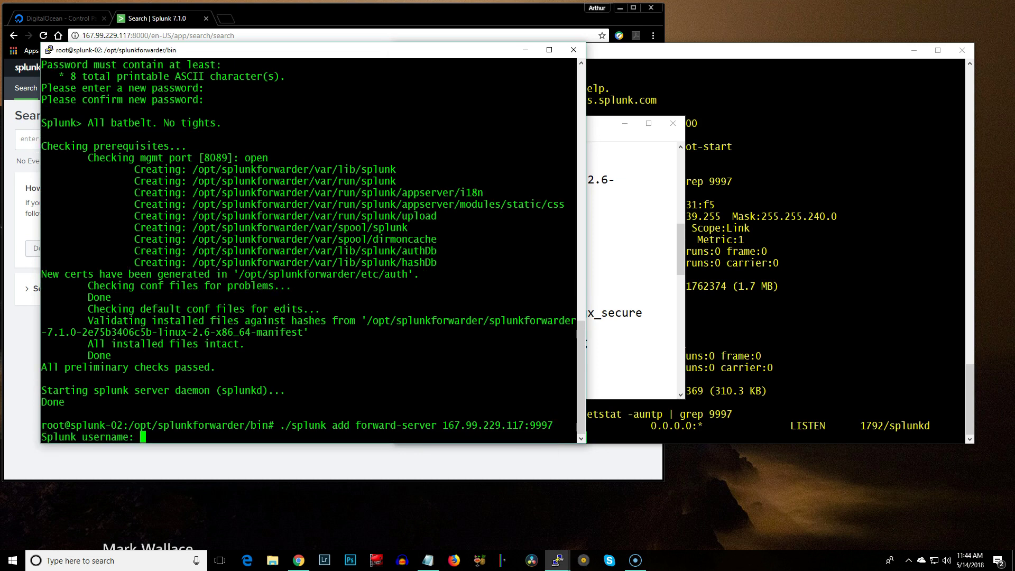
type("admin")
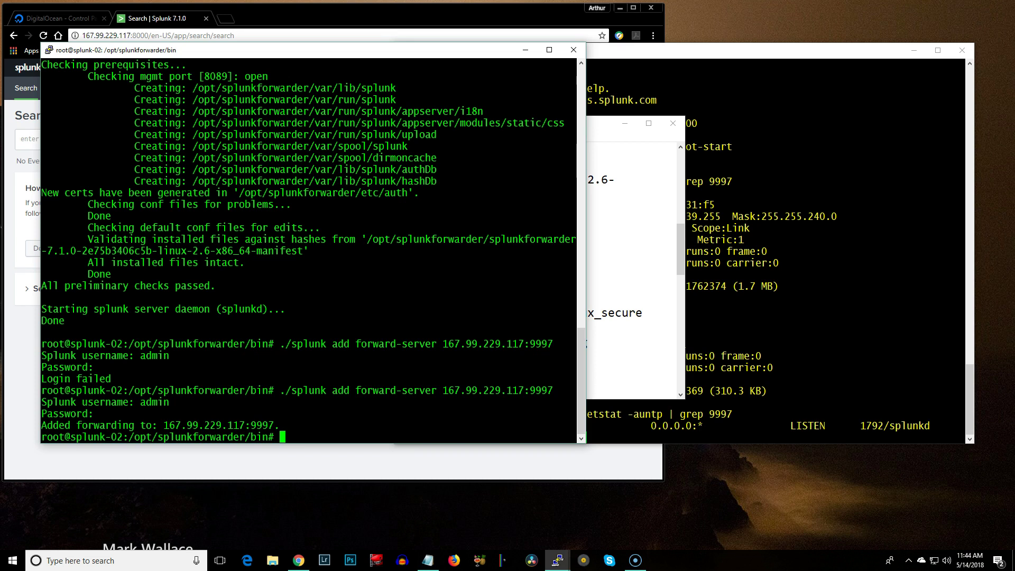
key("alt+Tab")
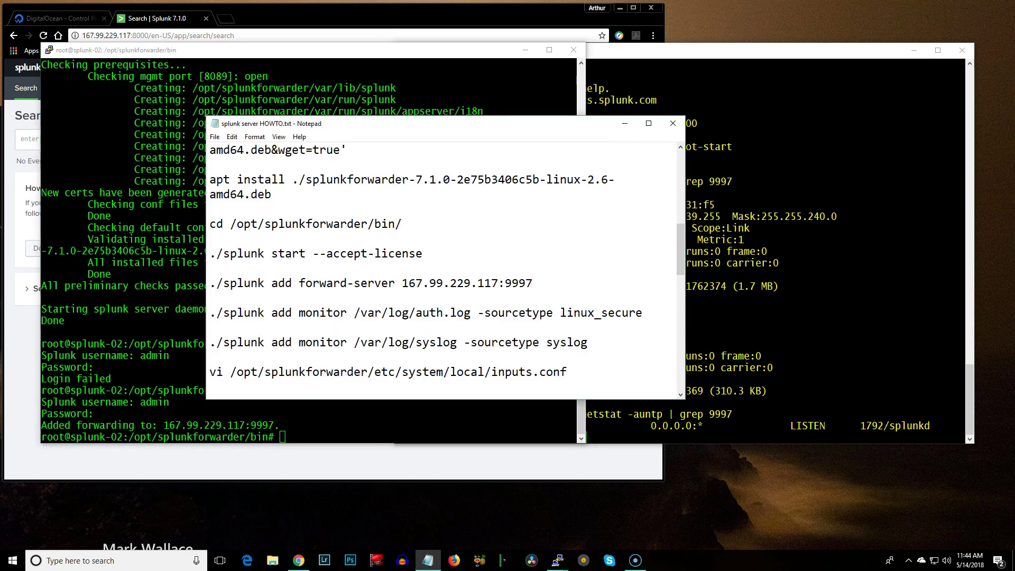
Scroll the HOWTO and select the /opt/splunkforwarder/bin/splunk enable boot-start line
scroll(442, 270, "down", 1)
scroll(443, 270, "down", 1)
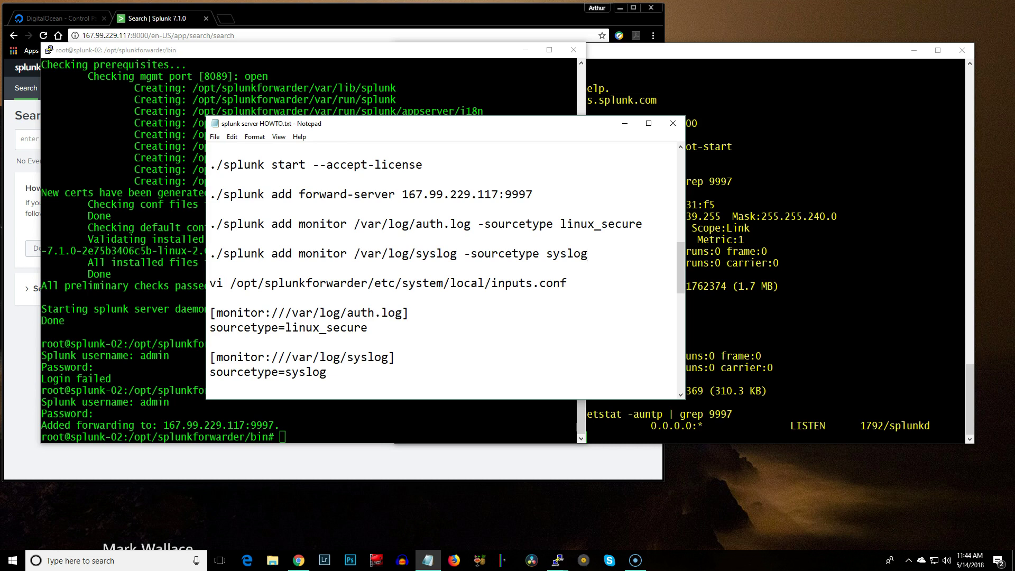
left_click_drag(210, 224, 642, 224)
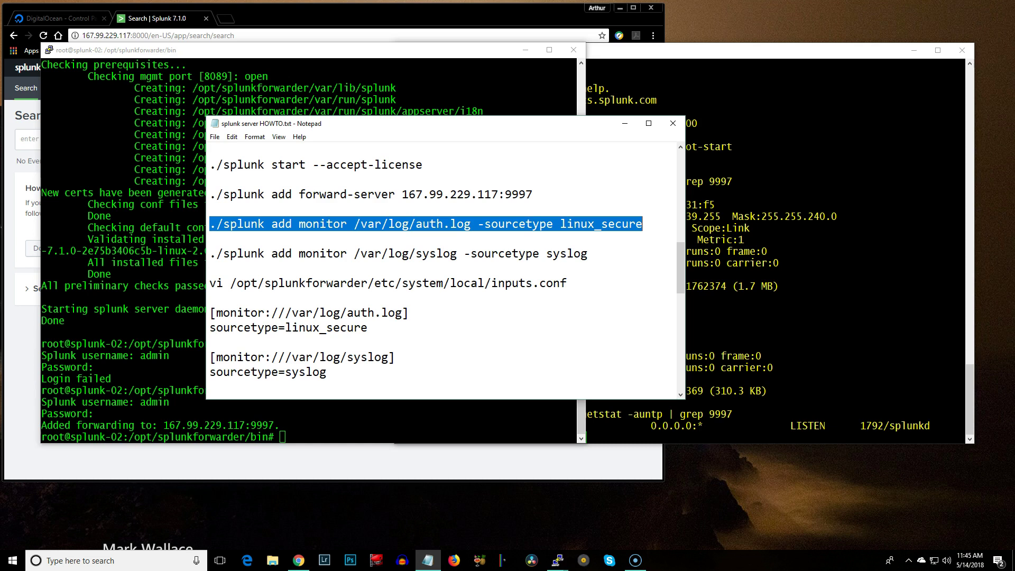
left_click_drag(209, 283, 567, 283)
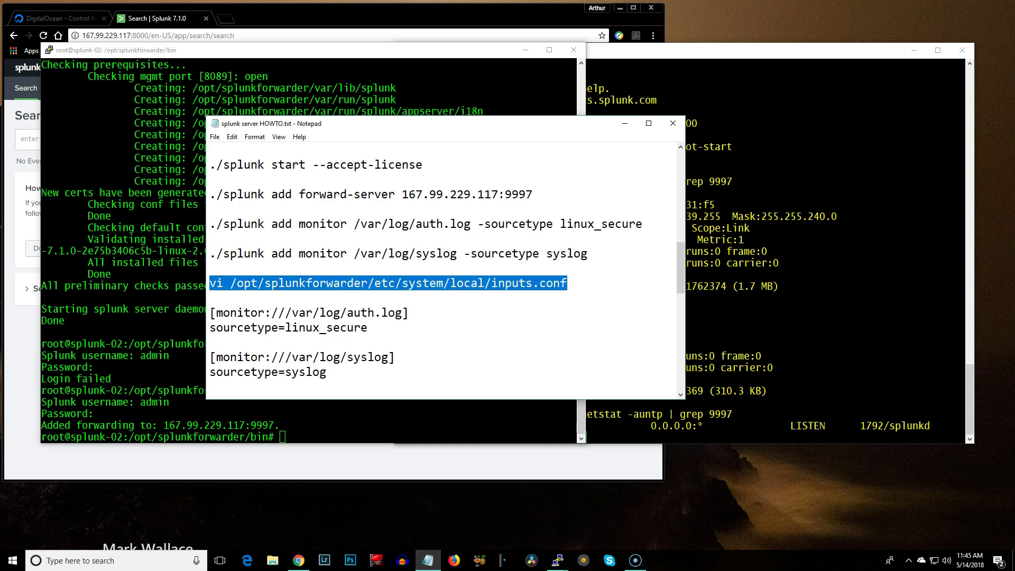
scroll(444, 264, "down", 1)
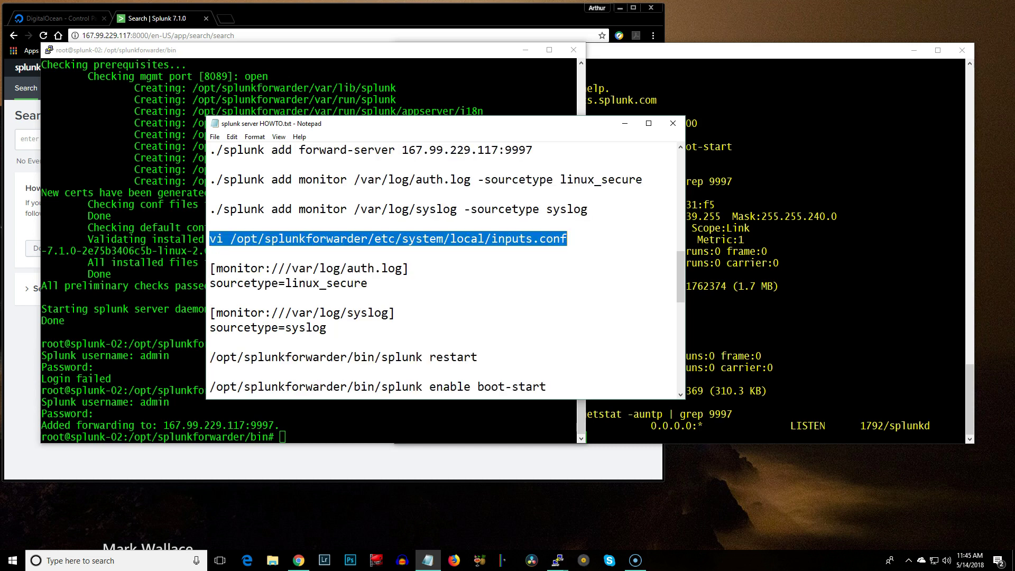
scroll(444, 265, "up", 2)
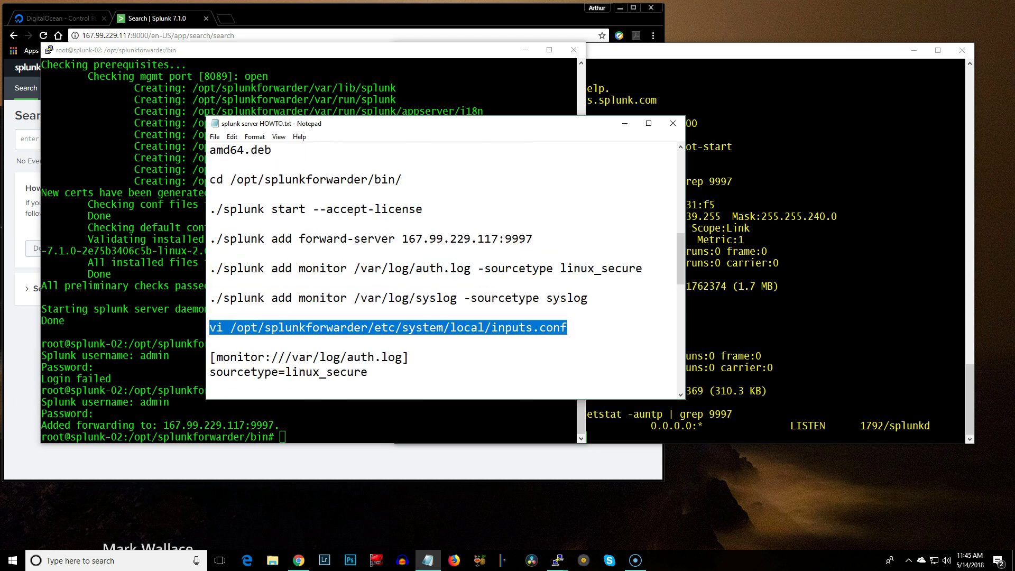
scroll(444, 264, "down", 3)
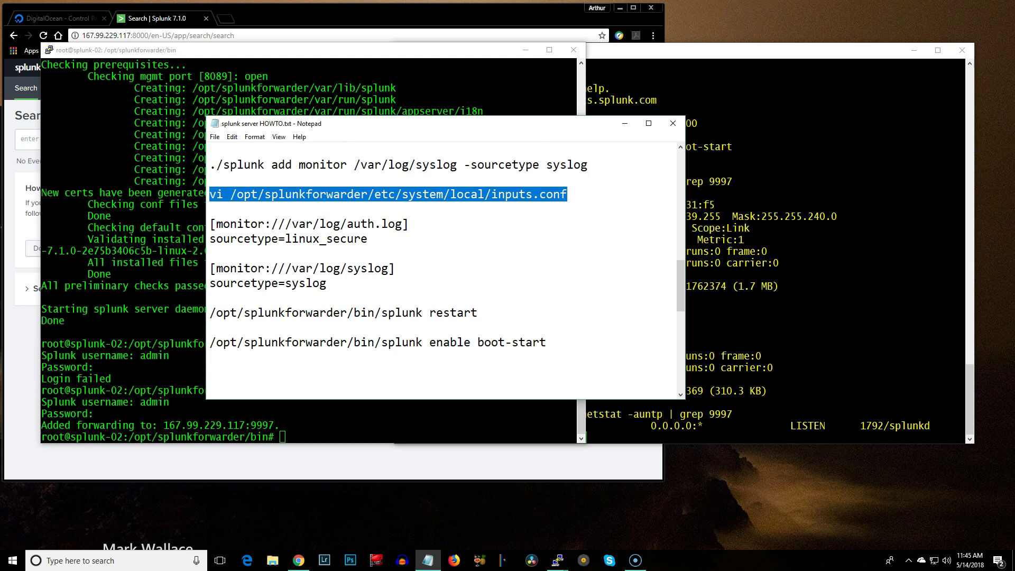
left_click_drag(210, 342, 546, 342)
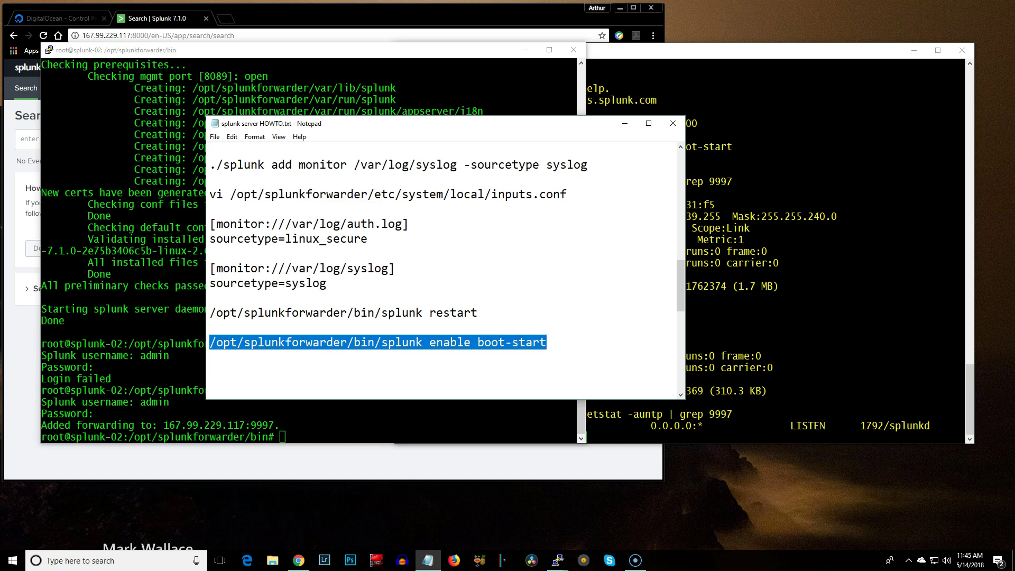
right_click(499, 343)
Run the enable boot-start command on splunk-02 so the forwarder starts at boot
left_click(520, 377)
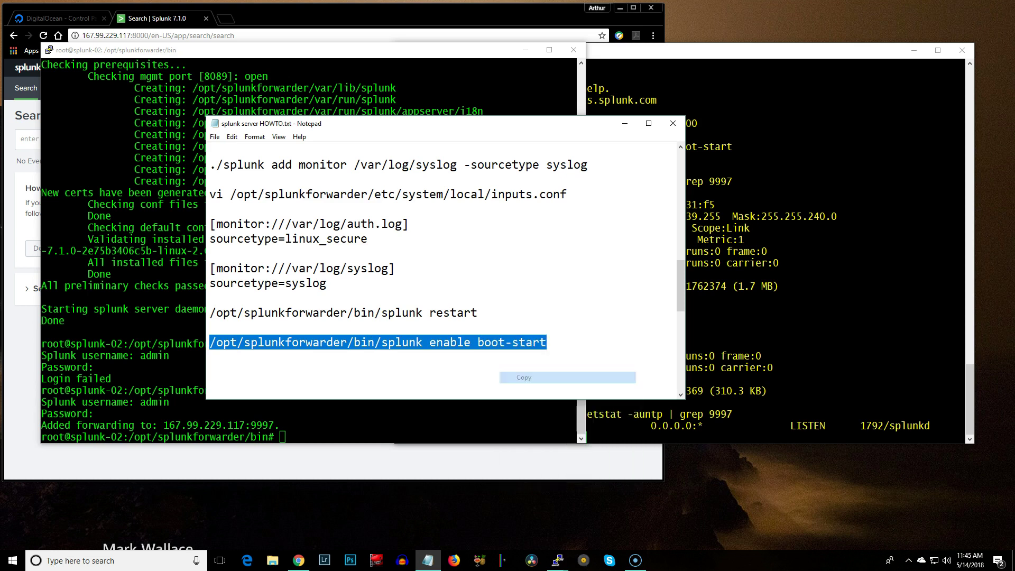
key("alt+Tab")
key("shift+Insert")
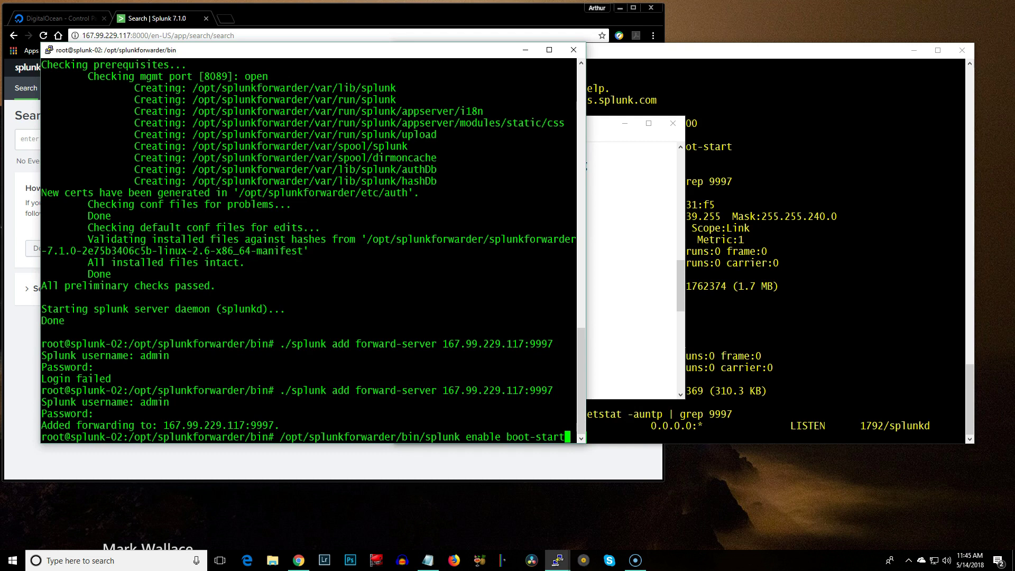
key("Return")
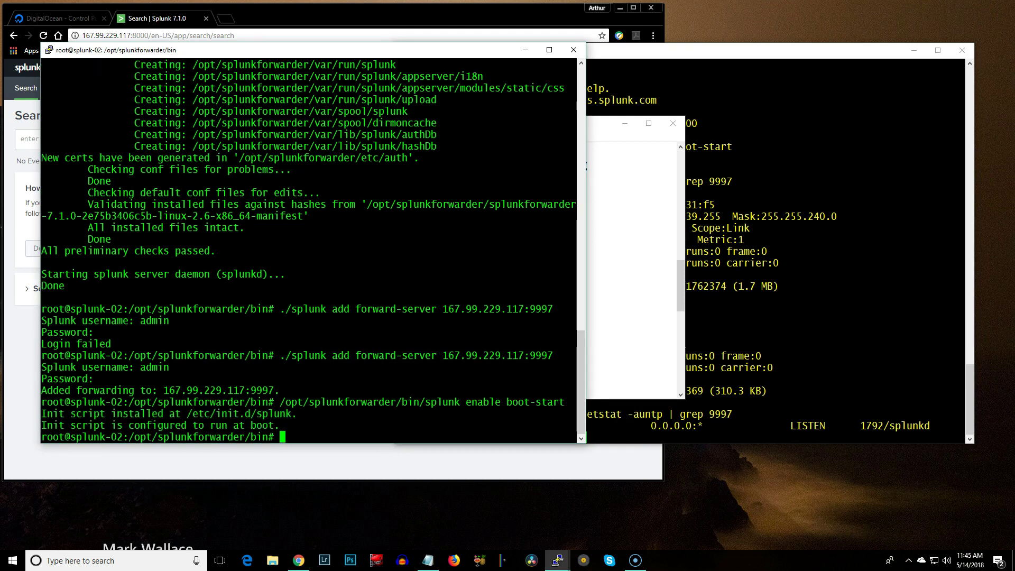
key("alt+Tab")
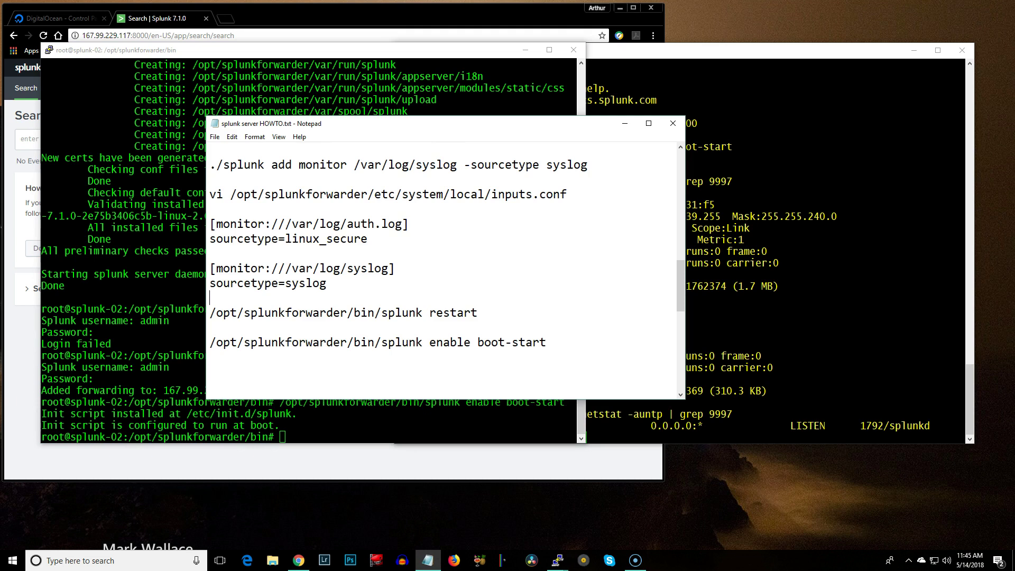
Add a monitor for /var/log/auth.log with sourcetype linux_secure on splunk-02
scroll(444, 268, "up", 1)
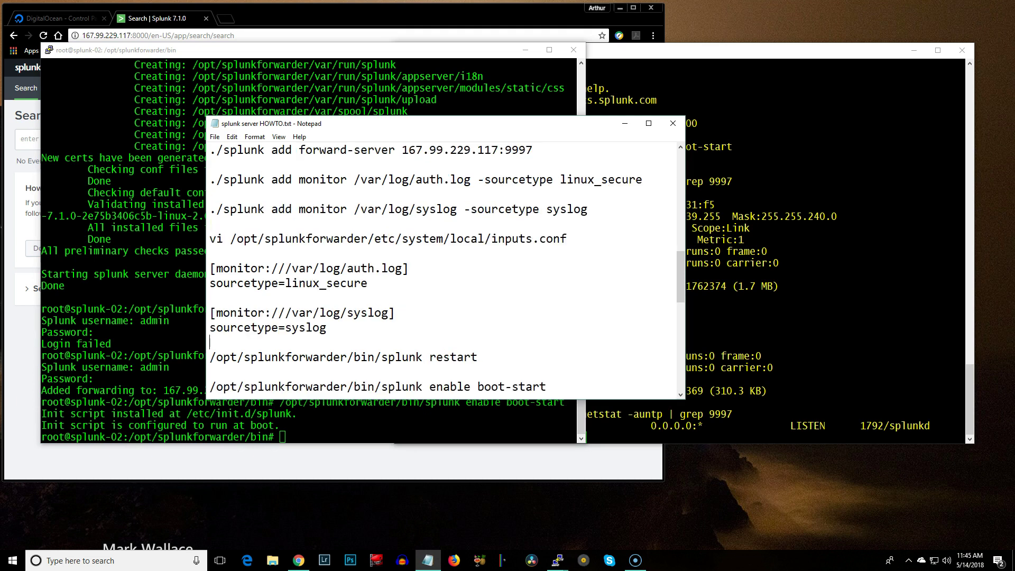
left_click_drag(370, 8, 667, 25)
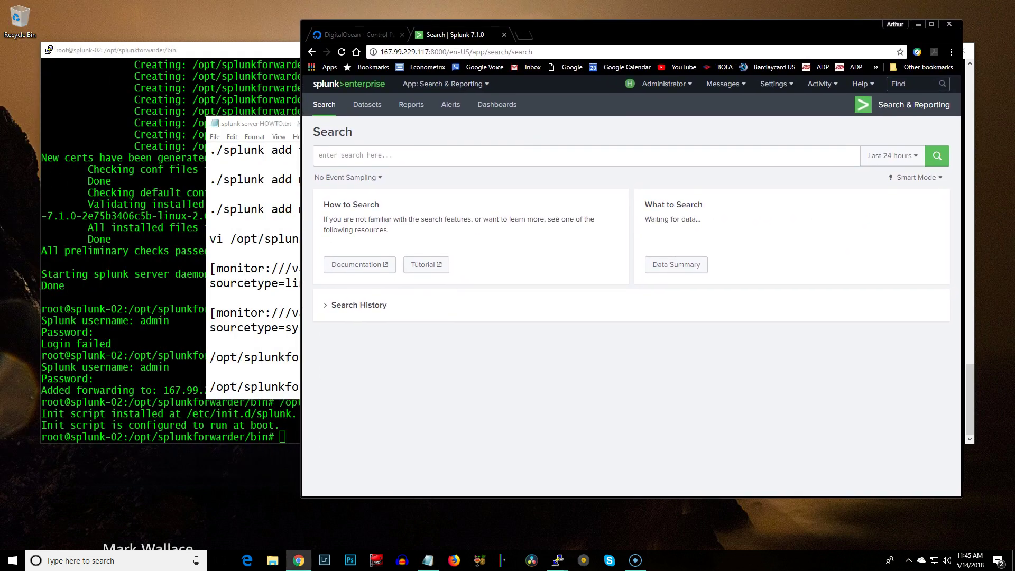
key("alt+Tab")
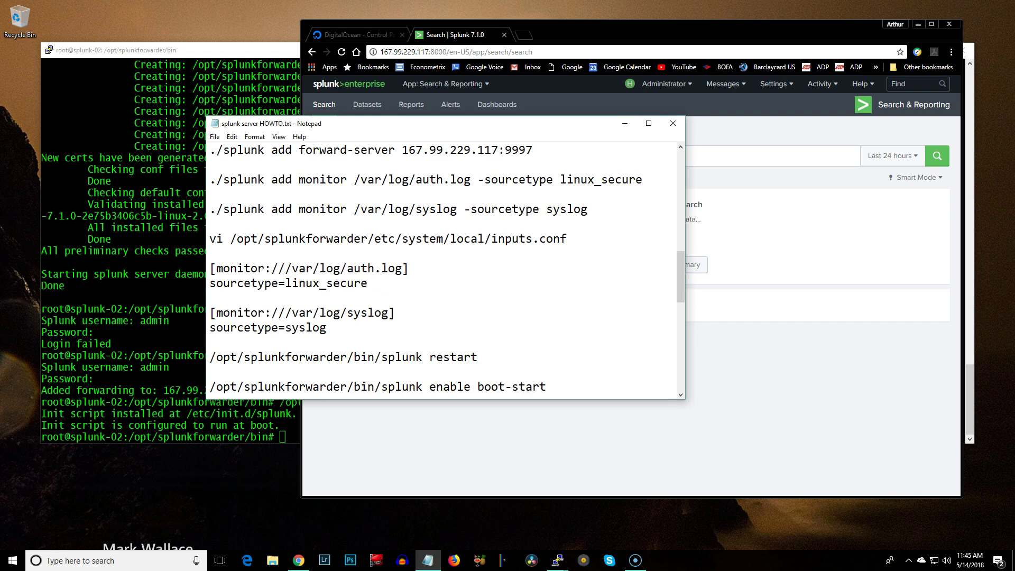
key("shift+Right")
key("shift+Right")
key("shift+Right")
key("shift+Right")
key("shift+Right")
key("shift+Right")
key("shift+Right")
key("shift+Right")
key("shift+Right")
key("shift+Right")
key("shift+Right")
key("shift+Right")
key("shift+Right")
key("shift+Right")
key("shift+Right")
key("shift+Right")
key("shift+Right")
key("shift+Right")
key("shift+Right")
key("shift+Right")
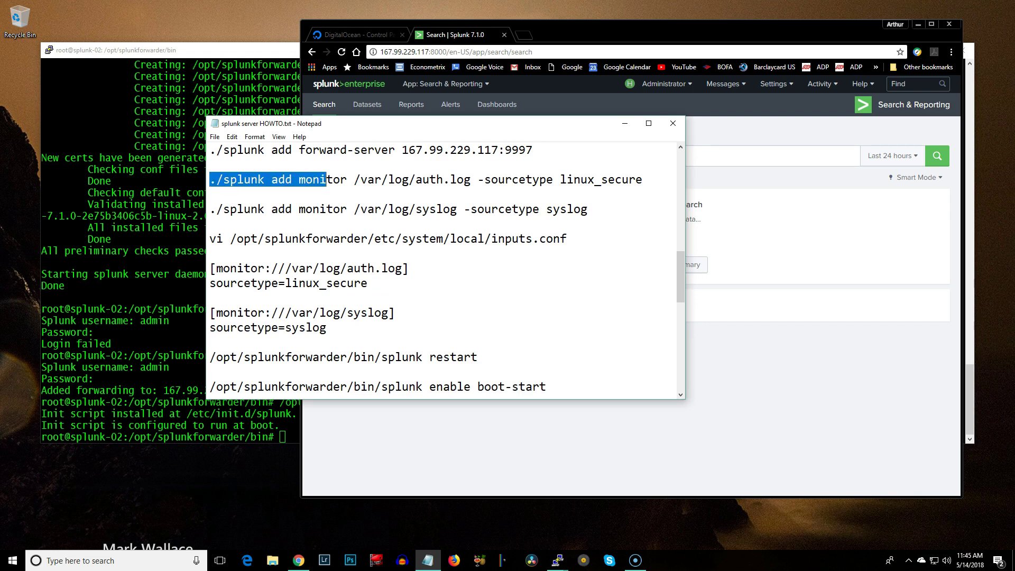
key("shift+Right")
key("shift+Right")
key("shift+Right")
key("shift+Right")
key("shift+Right")
key("shift+Right")
key("shift+Right")
key("shift+Right")
key("shift+Right")
key("shift+Right")
key("shift+Right")
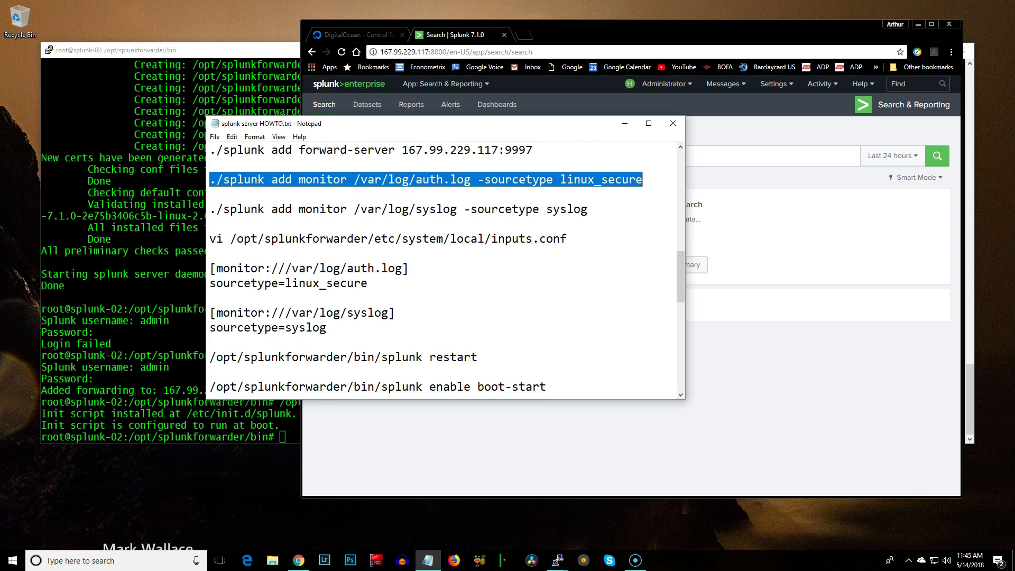
right_click(425, 180)
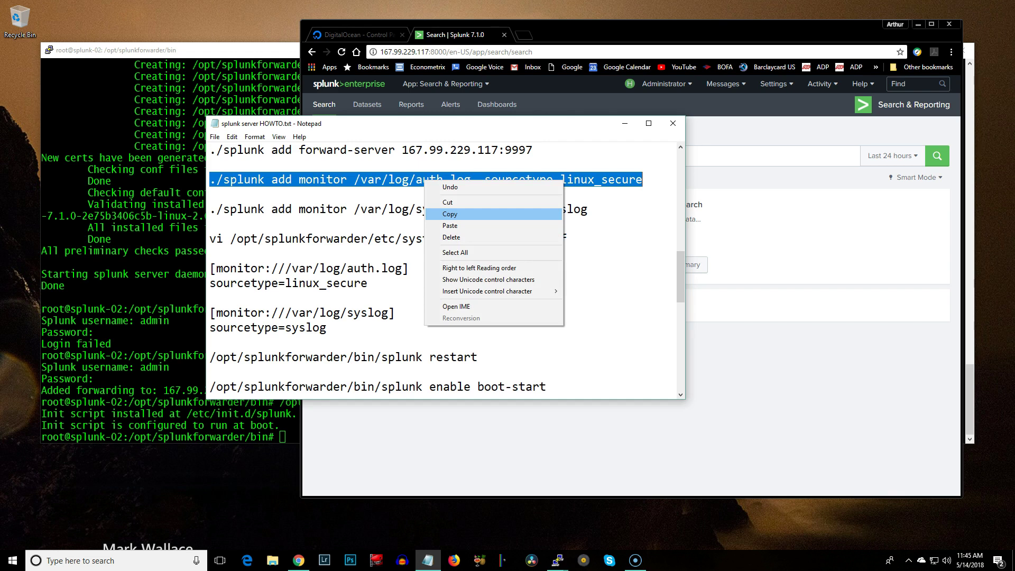
left_click(449, 214)
left_click(557, 561)
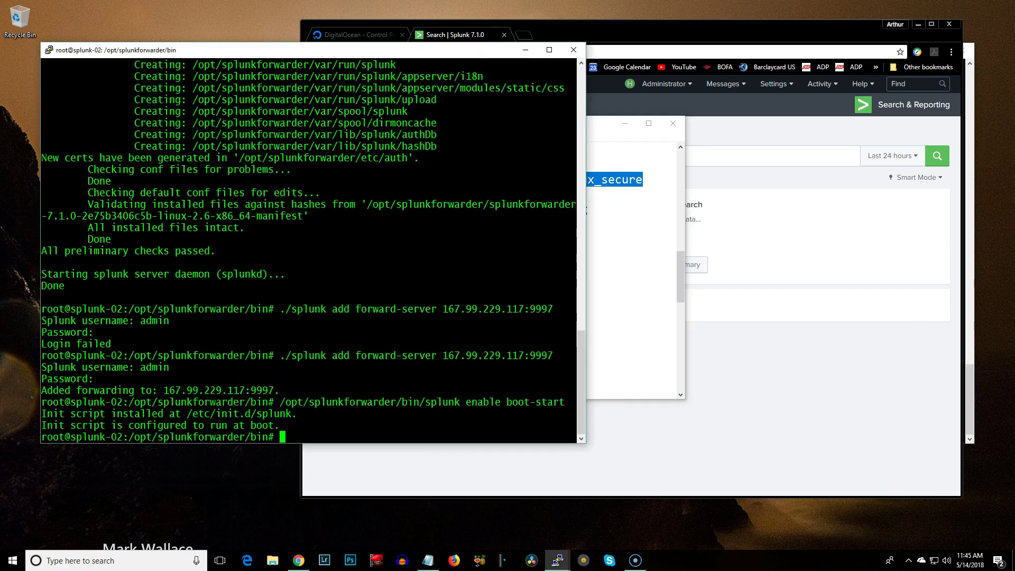
key("shift+Insert")
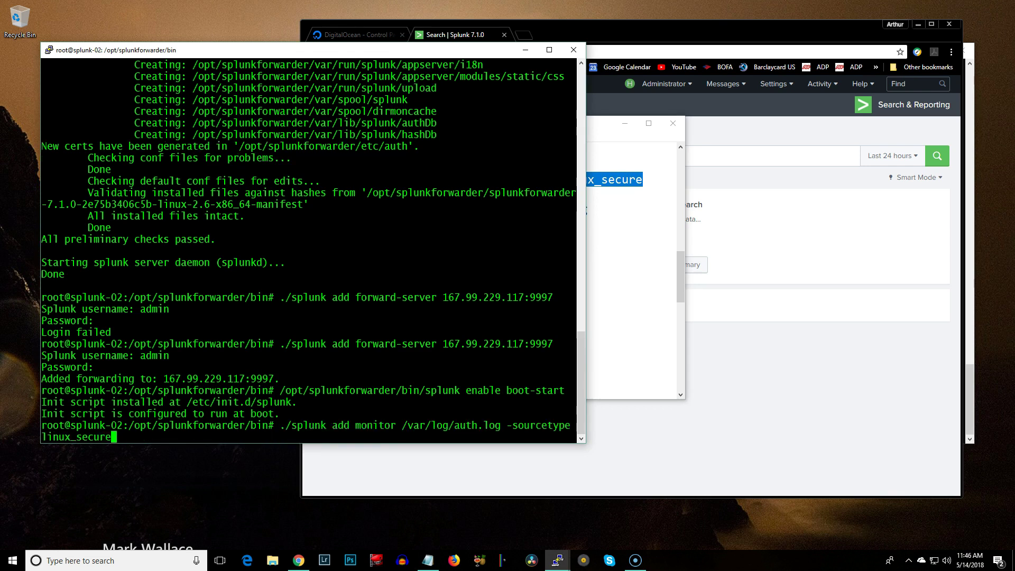
left_click_drag(585, 243, 666, 243)
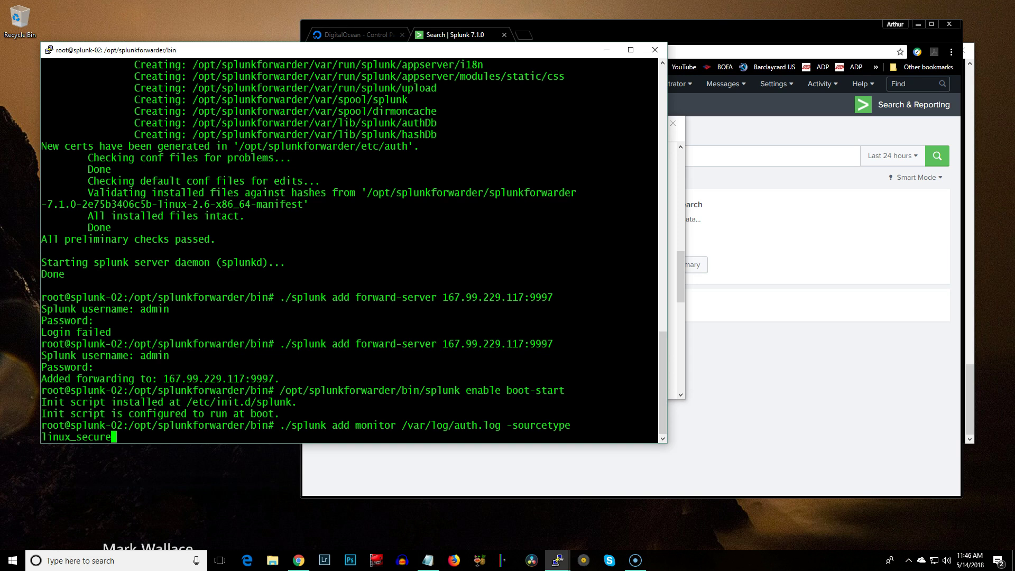
key("Return")
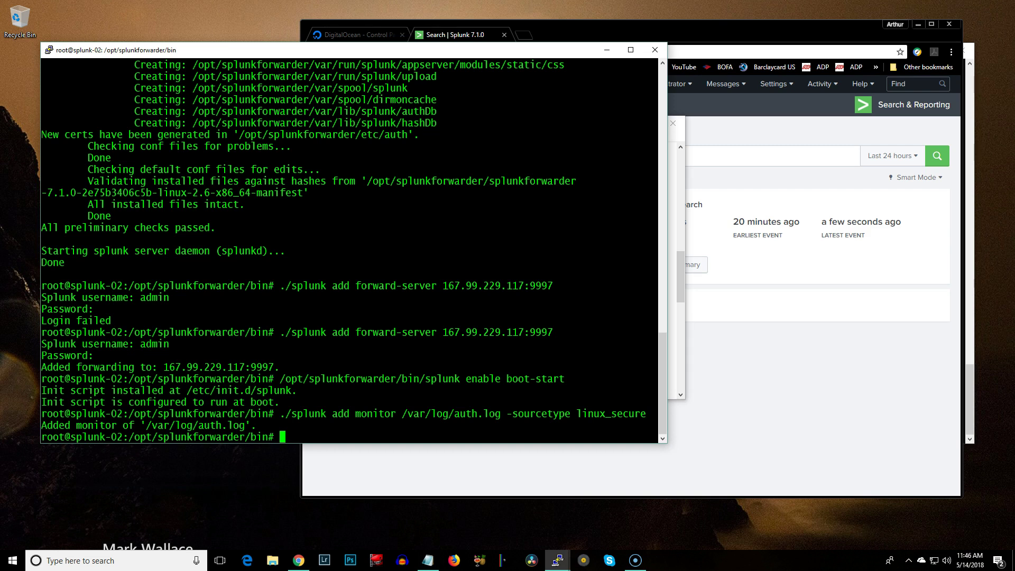
key("alt+Tab")
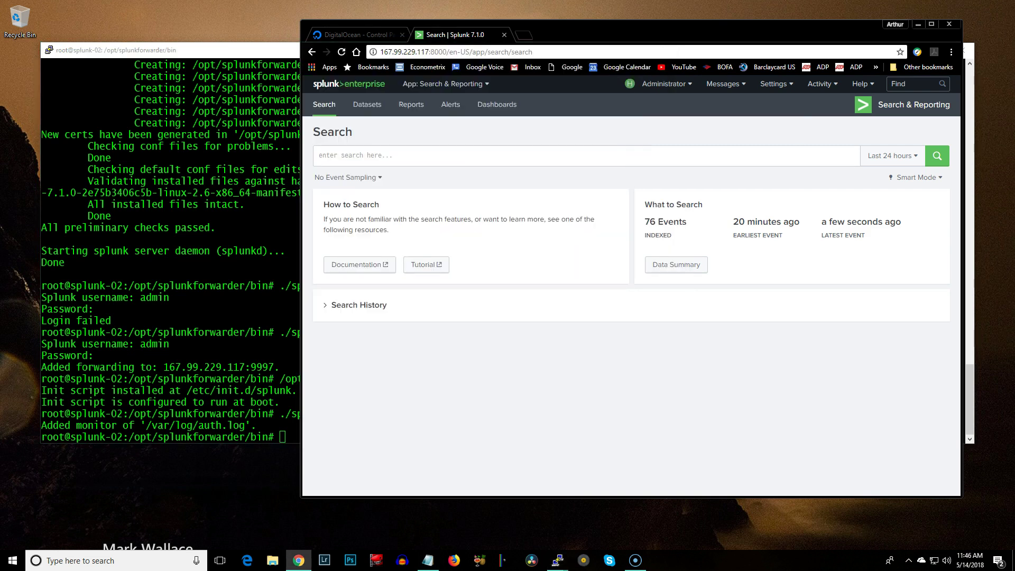
Search host="splunk-02" from Data Summary, showing 76 linux_secure auth.log events
left_click(676, 265)
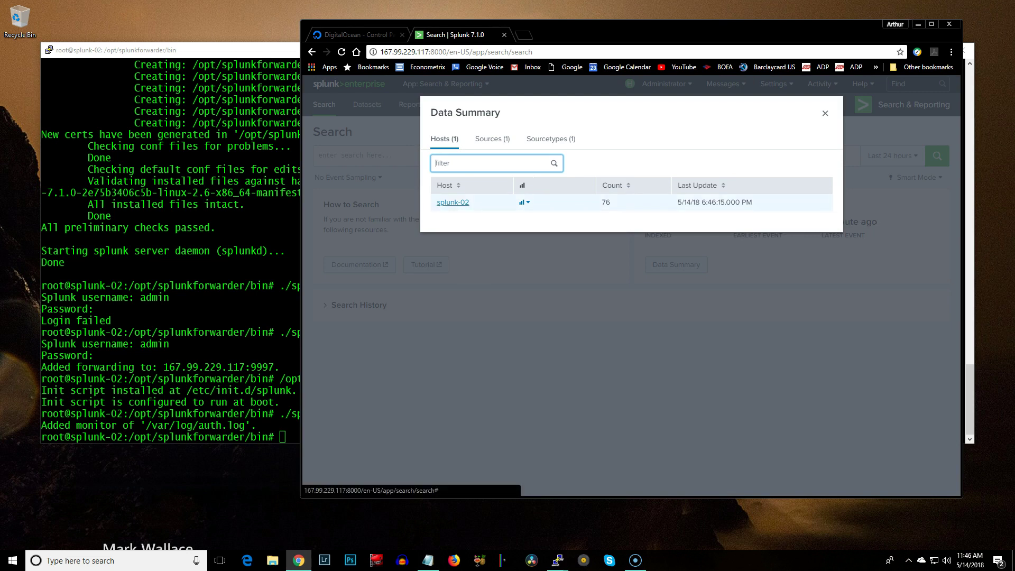
left_click(452, 202)
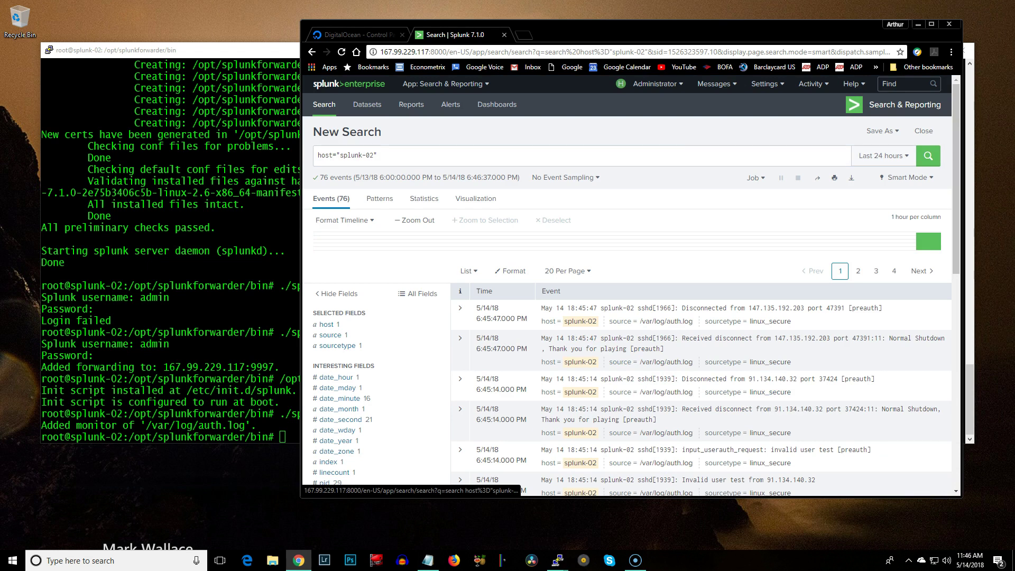
Copy the HOWTO's /var/log/syslog monitor command (sourcetype syslog) and run it on splunk-02
key("alt+Tab")
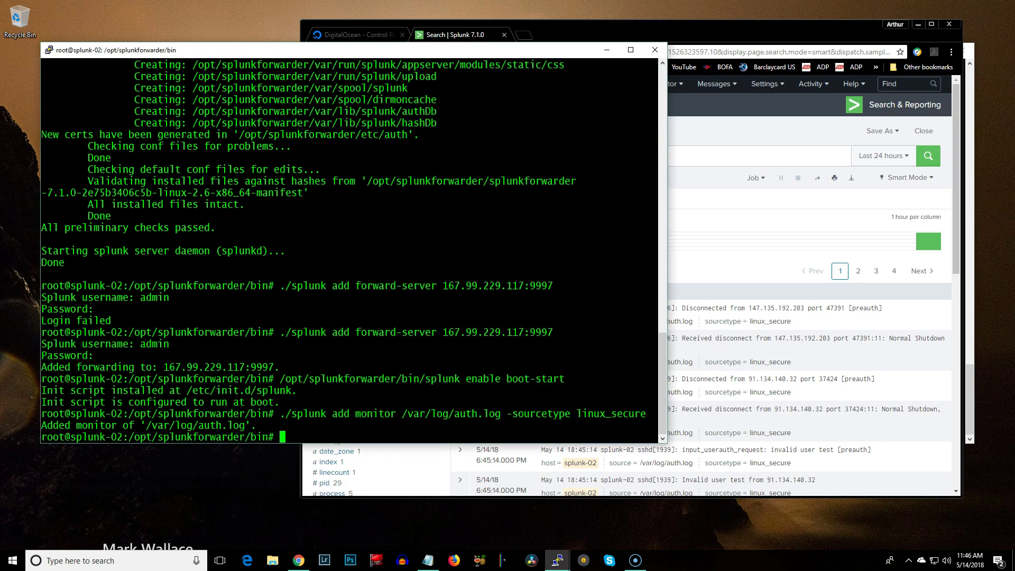
key("alt+Tab")
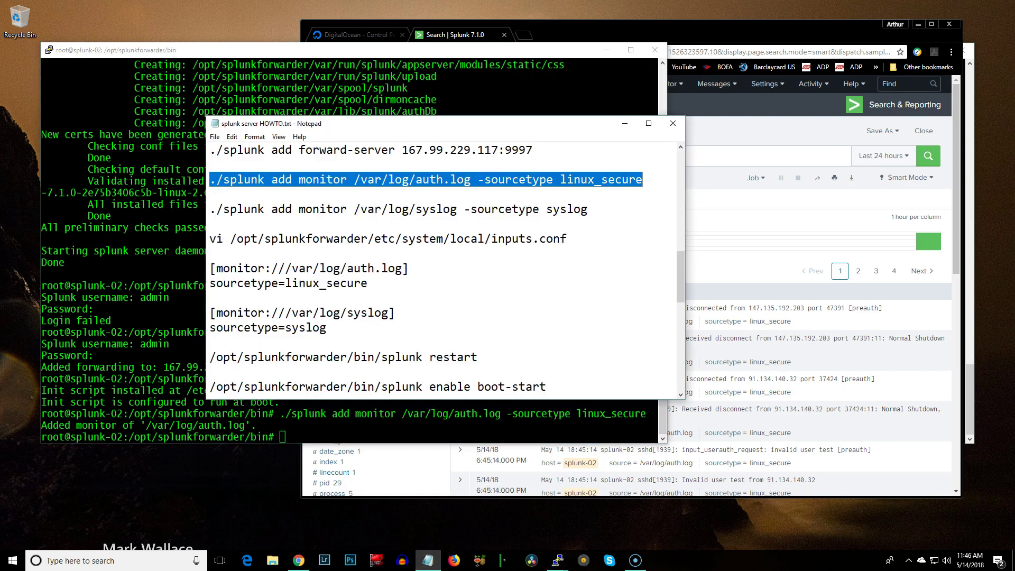
mouse_move(211, 209)
left_mouse_down()
mouse_move(465, 209)
mouse_move(209, 223)
left_mouse_up()
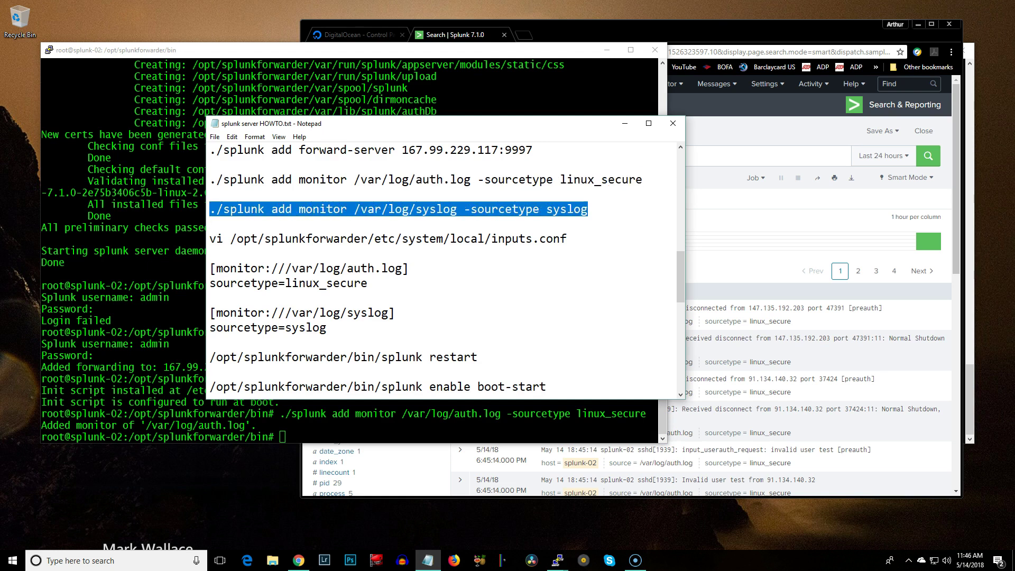
right_click(536, 207)
left_click(561, 241)
key("alt+Tab")
key("shift+Insert")
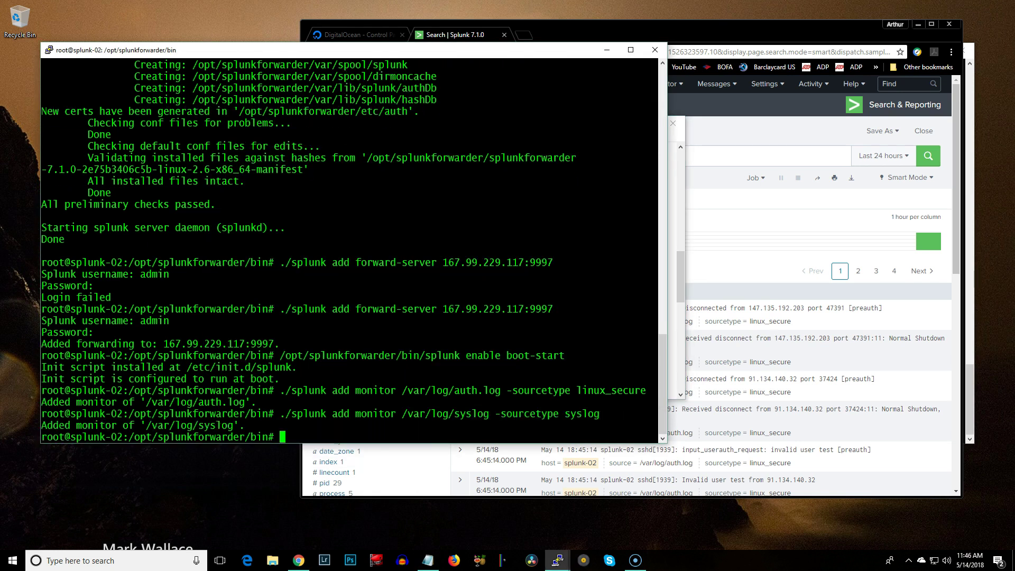
key("Return")
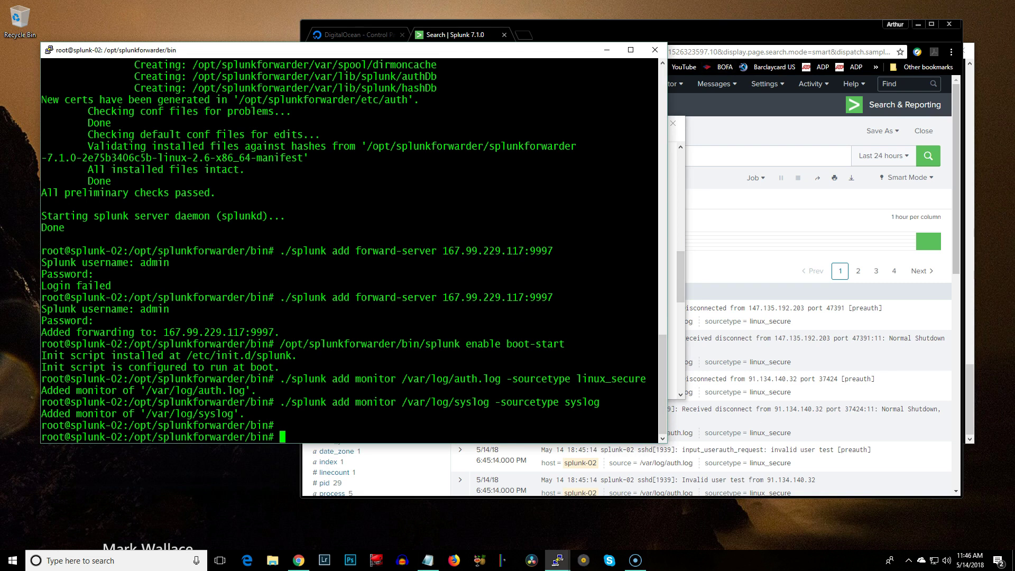
key("alt+Tab")
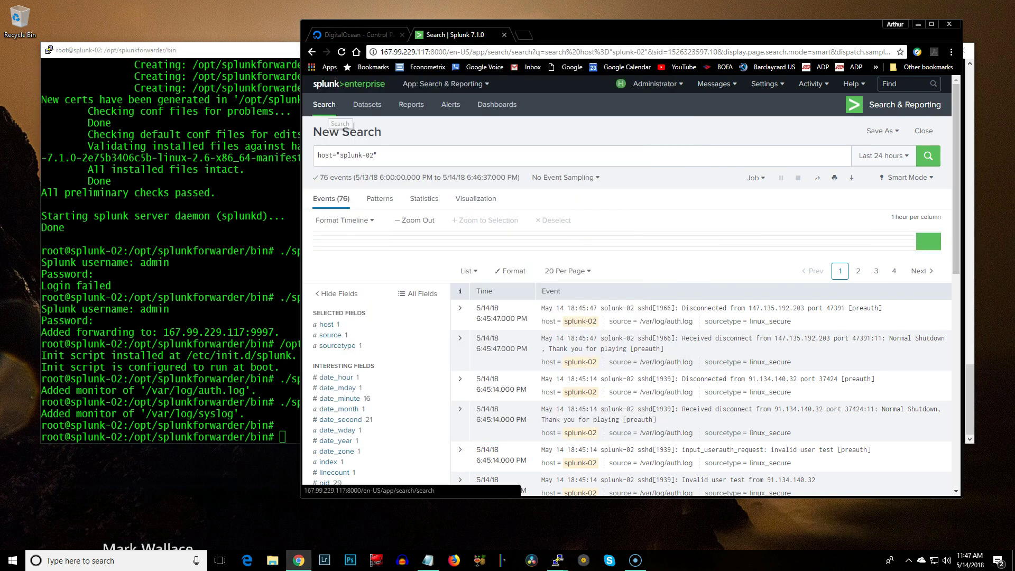
Check Data Summary source types, then search host splunk-02 and scroll its 1,675 events
left_click(324, 104)
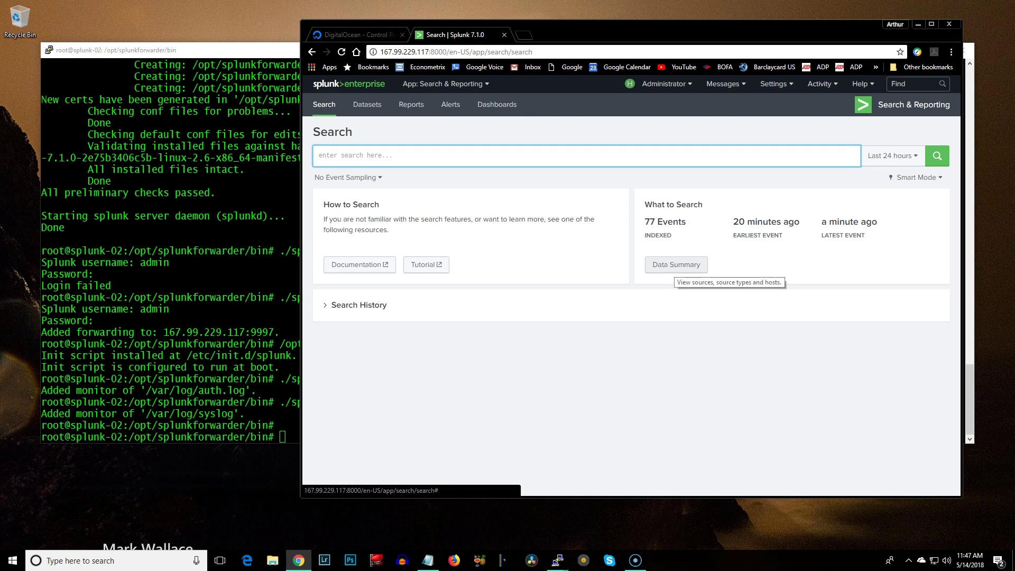
left_click(676, 264)
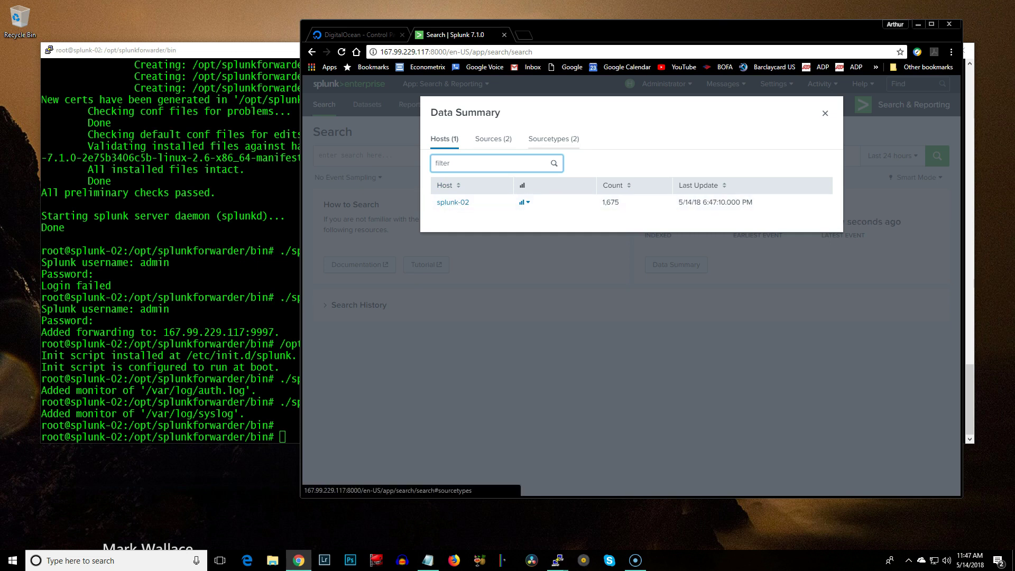
left_click(553, 138)
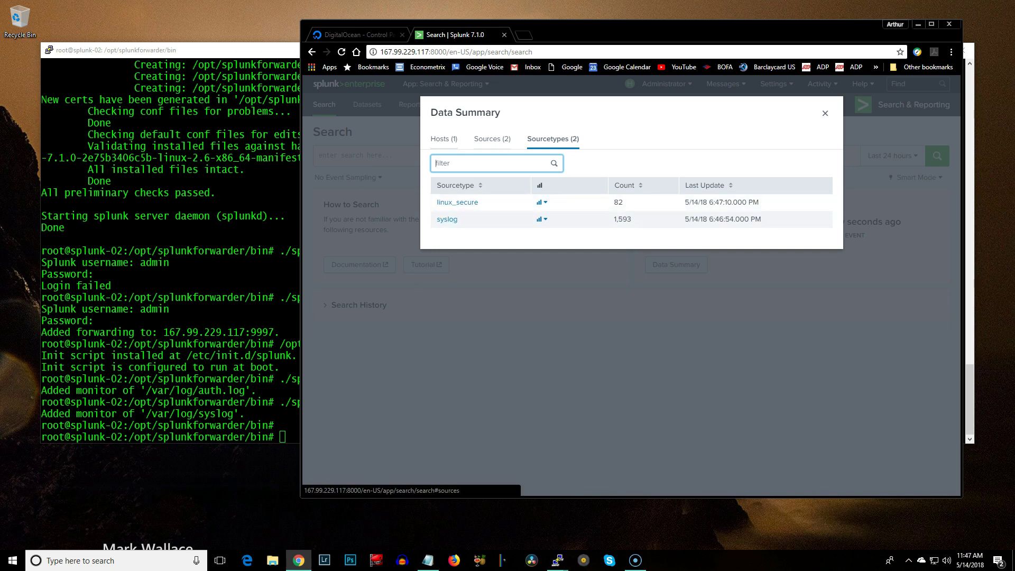
left_click(444, 139)
left_click(447, 202)
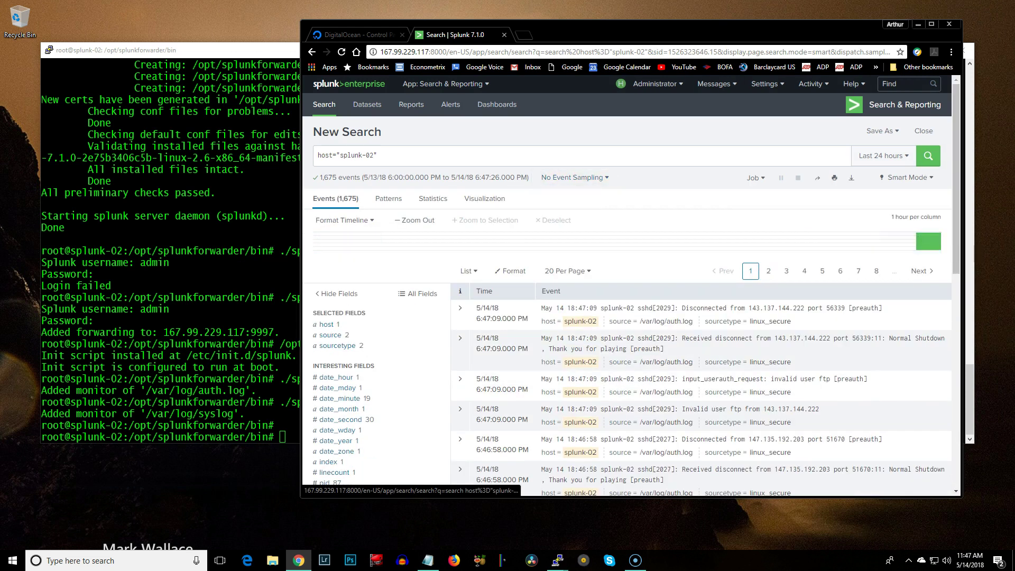
scroll(573, 180, "down", 3)
scroll(630, 285, "down", 1)
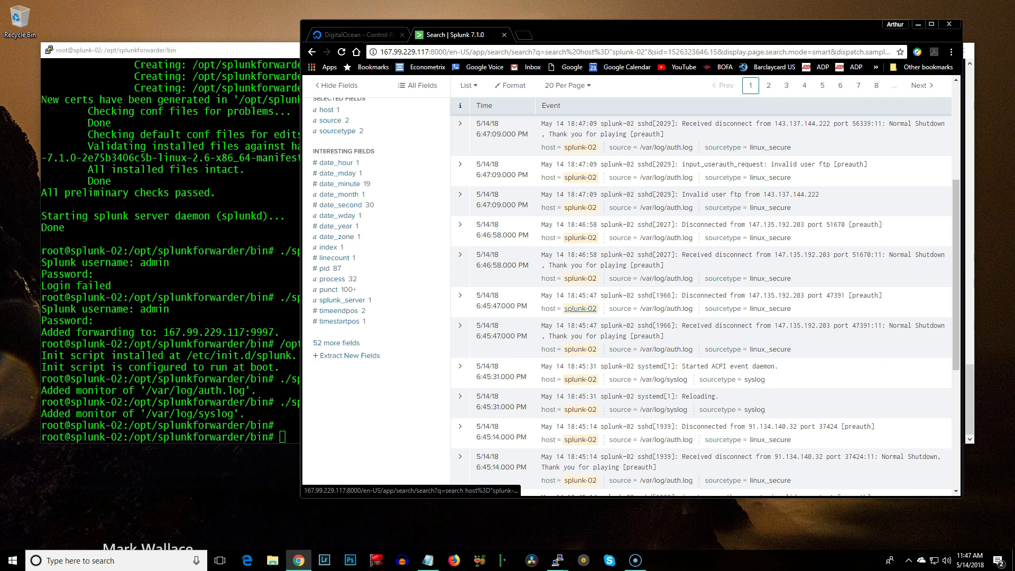
key("alt+Tab")
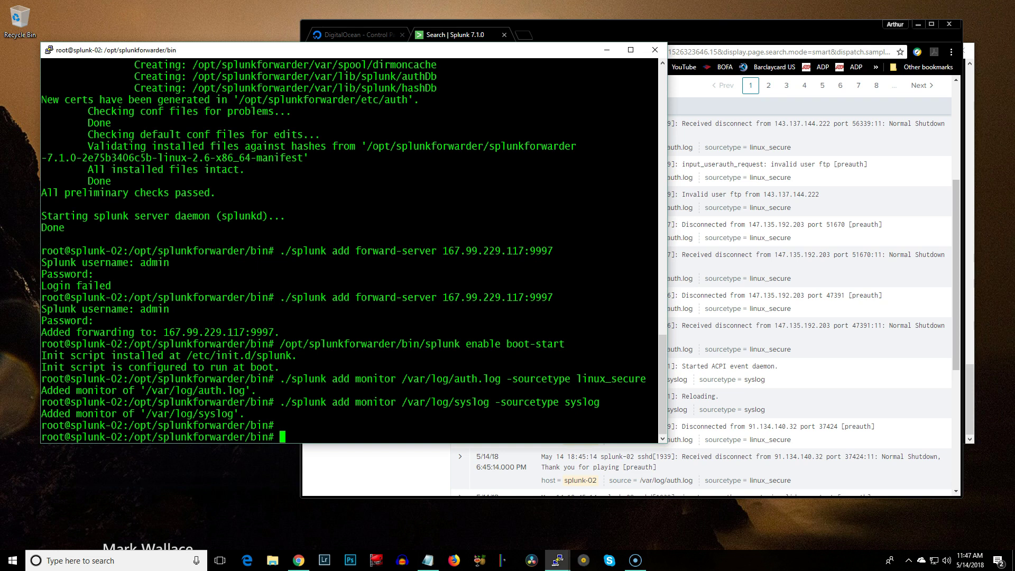
Open the forwarder's inputs.conf in vi on splunk-02 using the command copied from the HOWTO
key("alt+Tab")
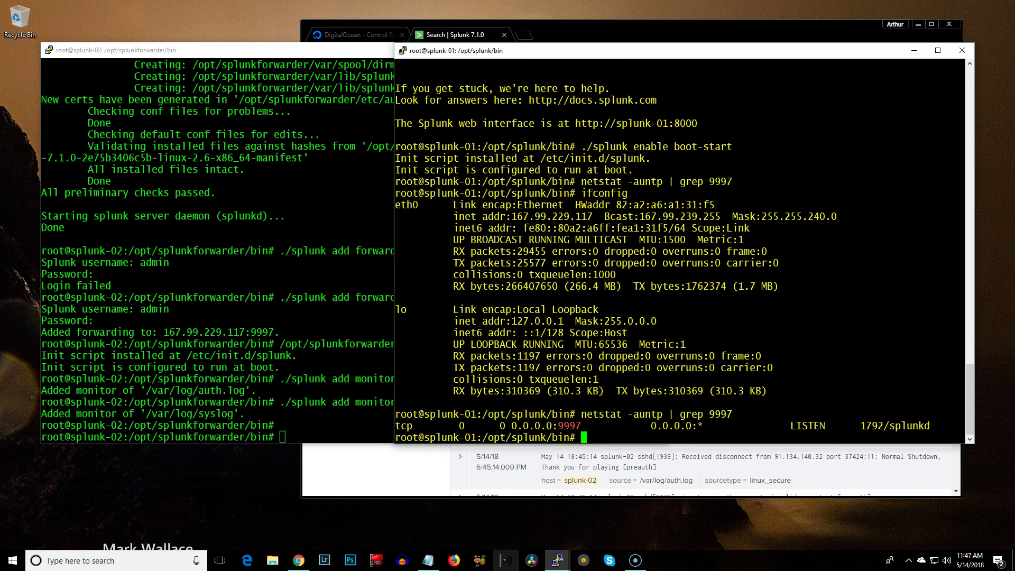
key("alt+Tab")
left_click(210, 298)
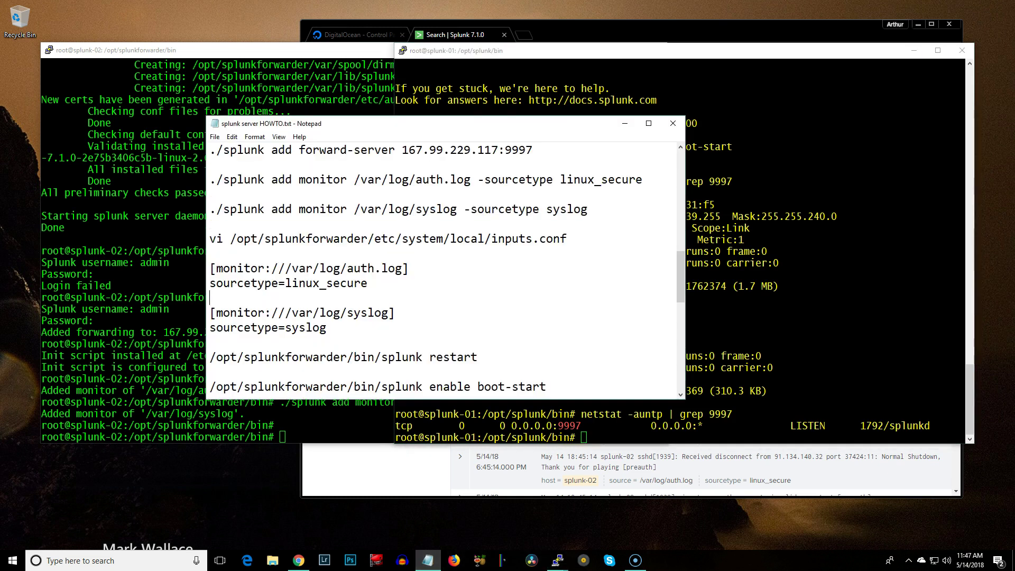
left_click_drag(210, 238, 567, 239)
right_click(537, 239)
left_click(560, 275)
key("alt+Tab")
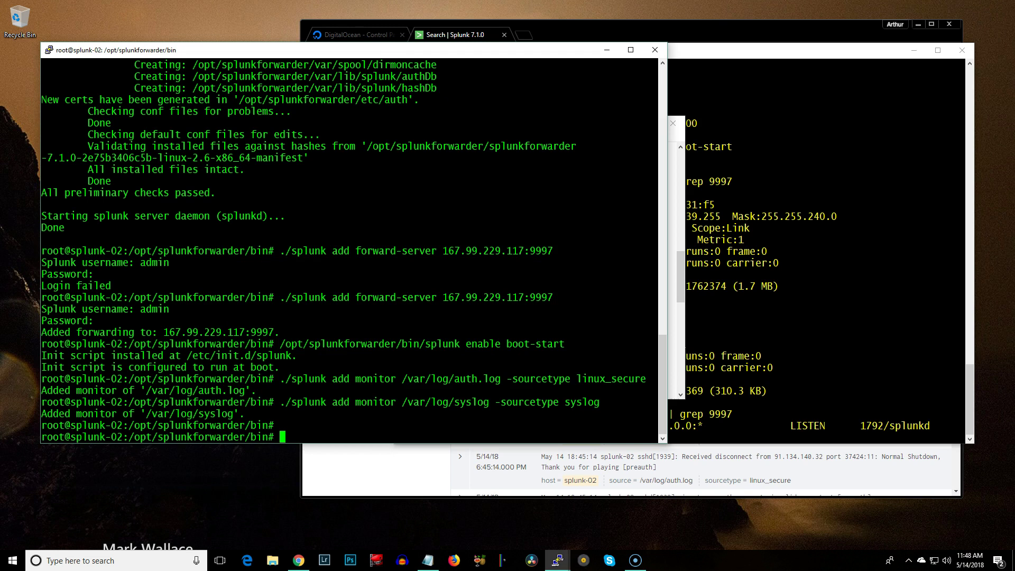
key("shift+Insert")
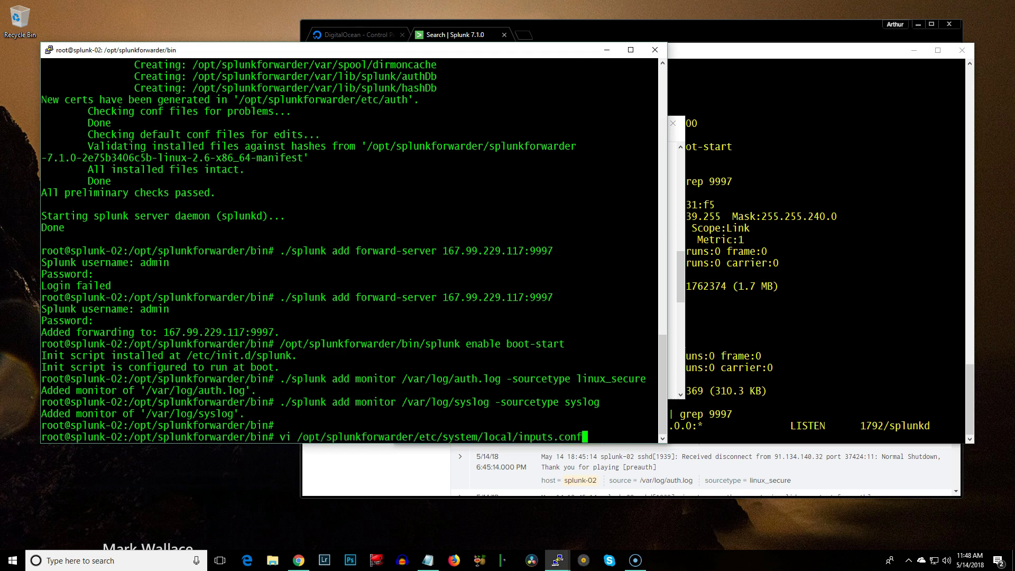
key("Return")
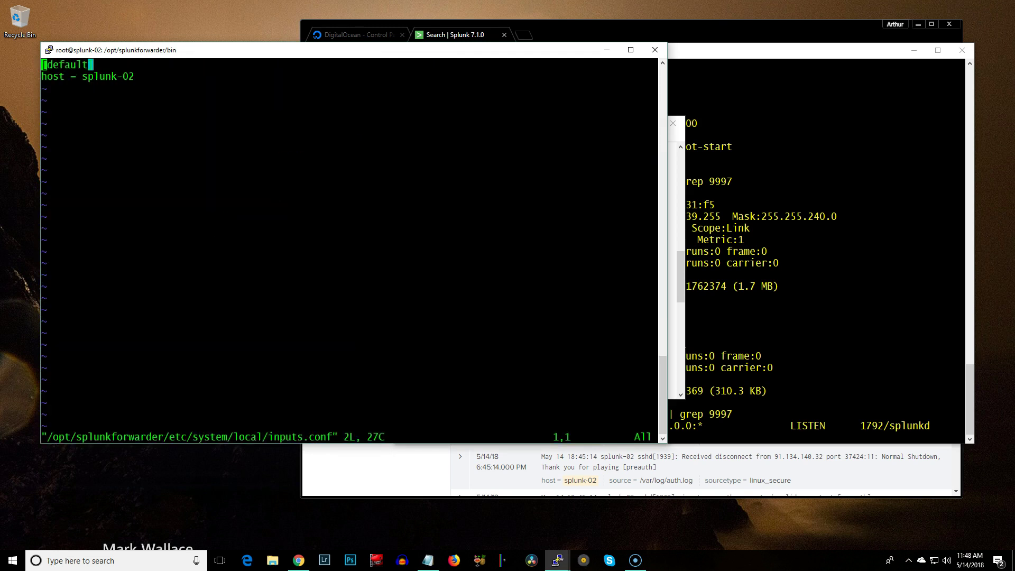
Insert the auth.log and syslog [monitor] stanzas below the host line and save with :wq
key("Down")
key("o")
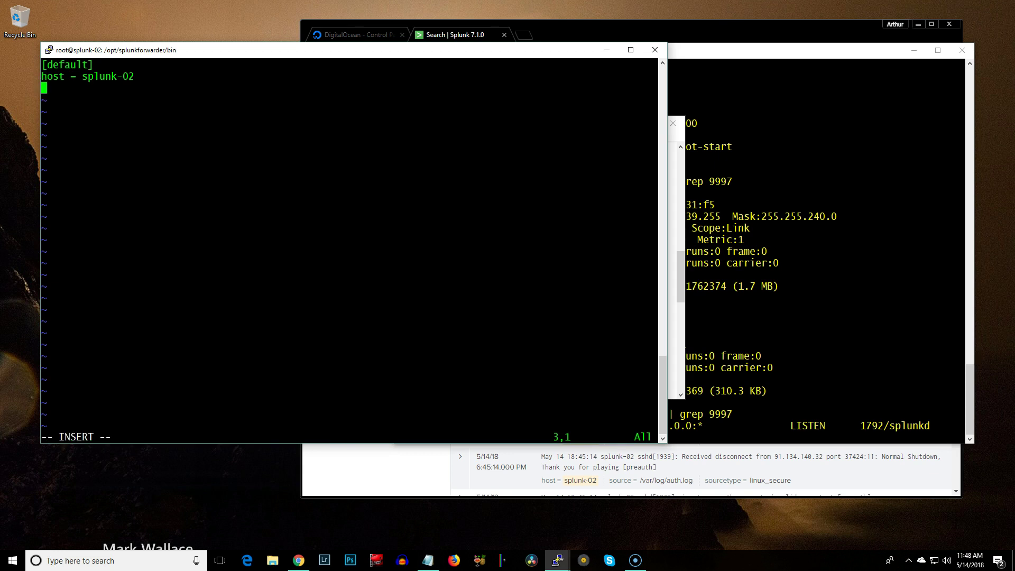
key("Return")
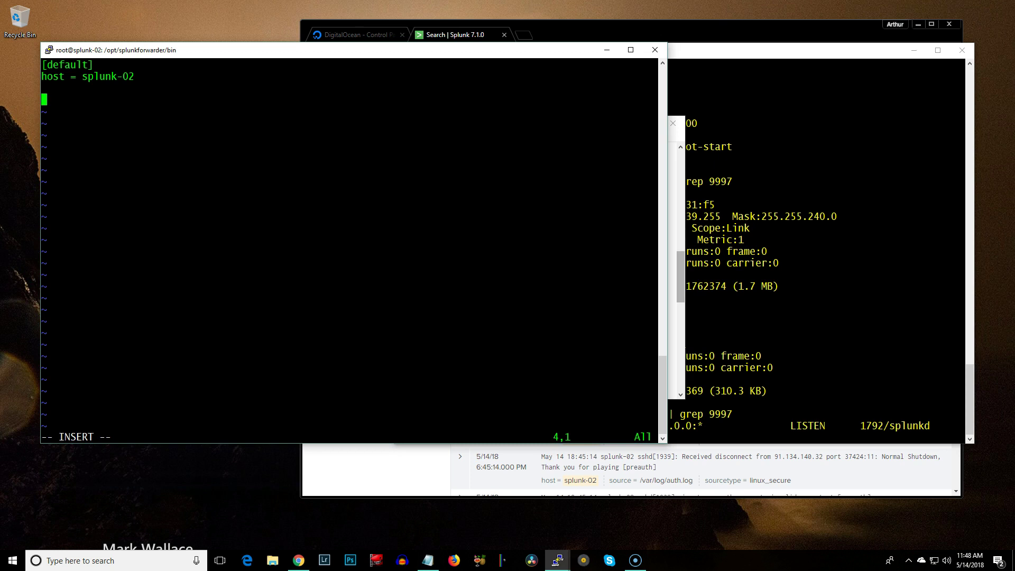
key("alt+Tab")
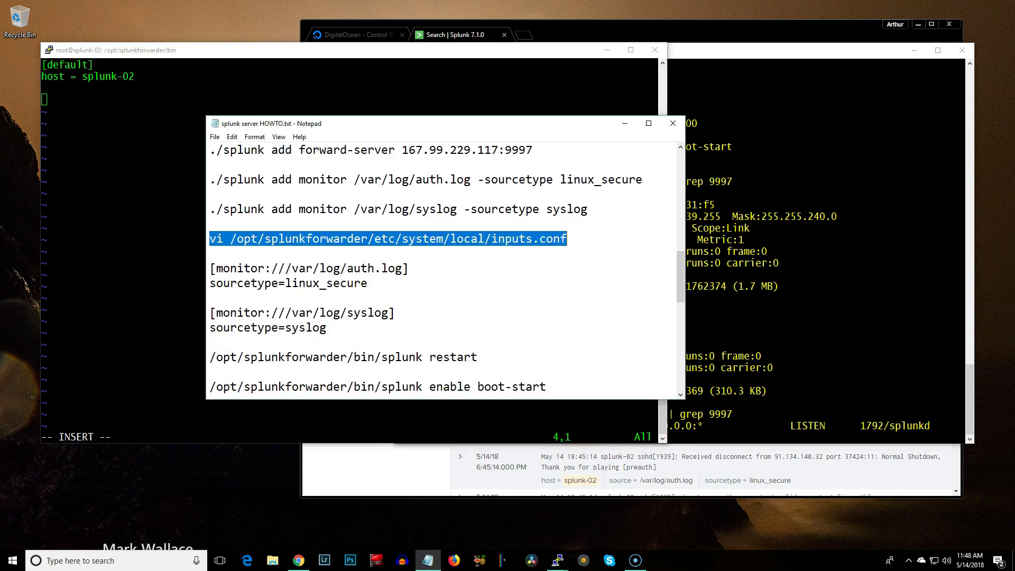
left_click_drag(210, 268, 327, 327)
right_click(326, 278)
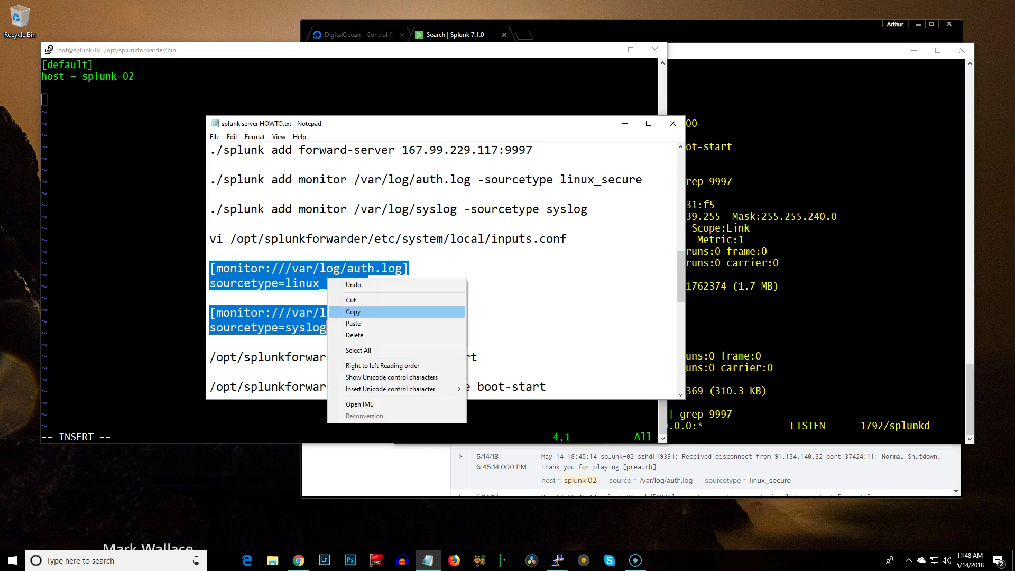
left_click(348, 312)
key("alt+Tab")
key("shift+Insert")
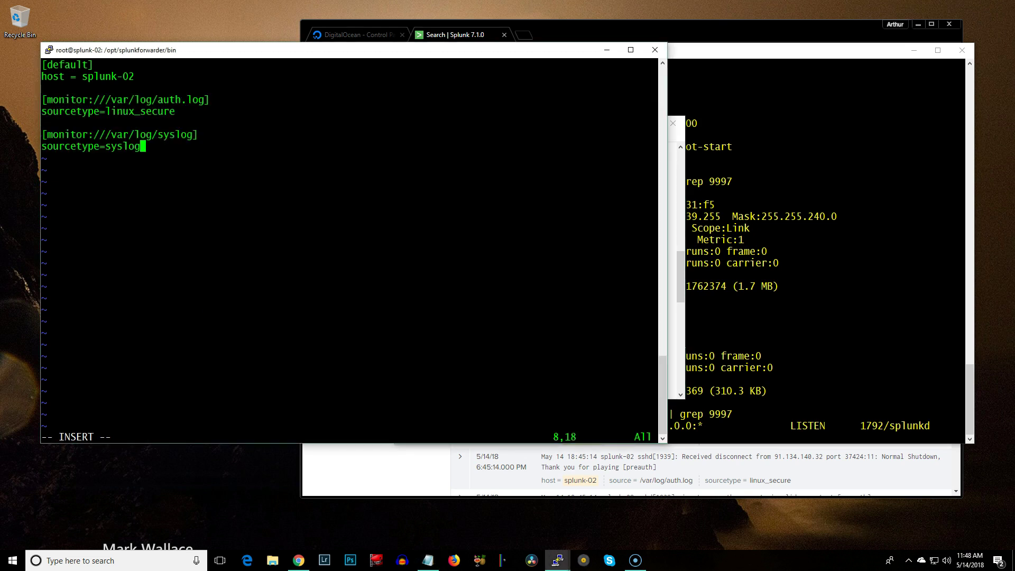
key("Escape")
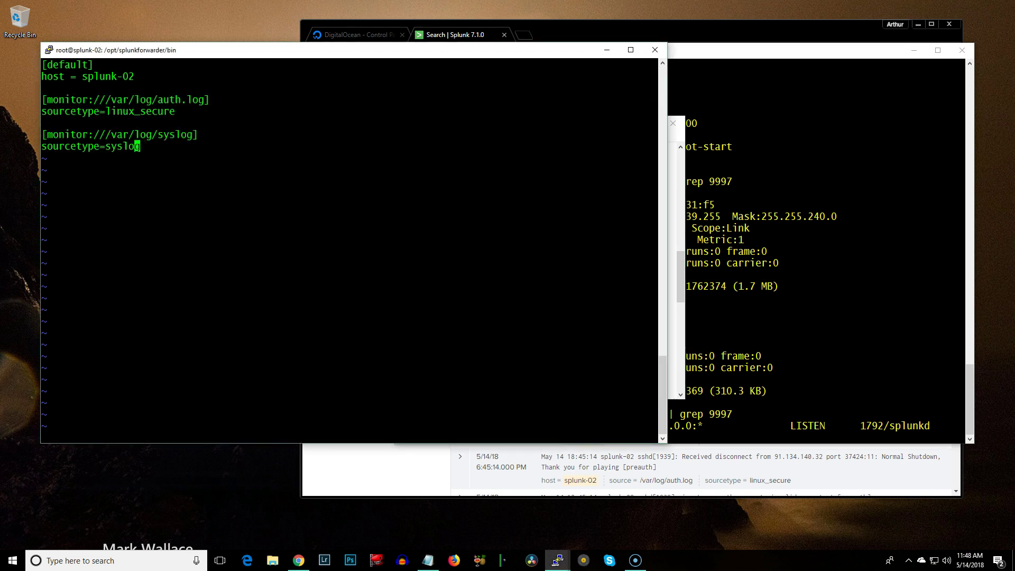
type(":wq")
key("Return")
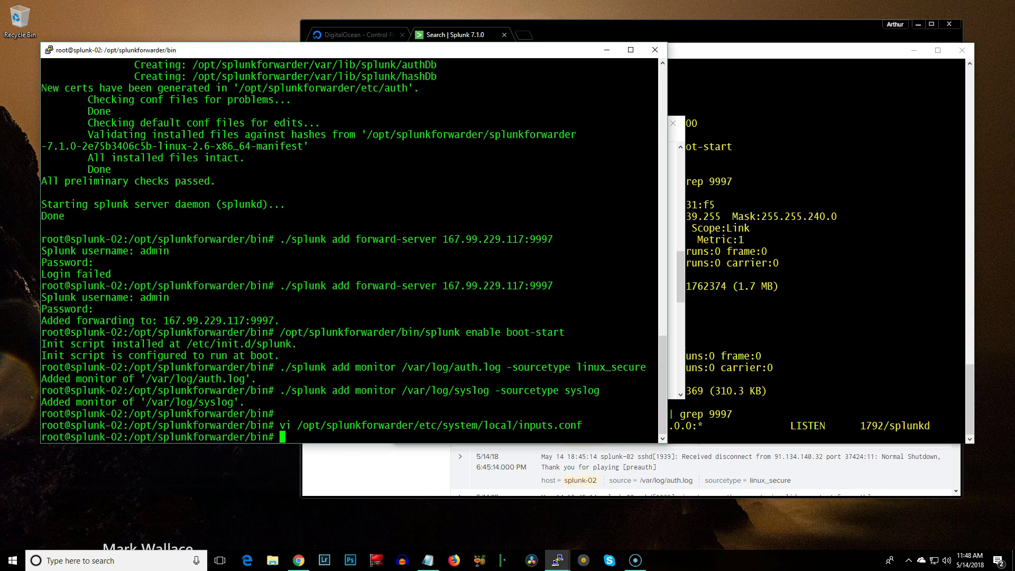
Find the forwarder restart command in the HOWTO notes, then return to the Splunk window
key("alt+Tab")
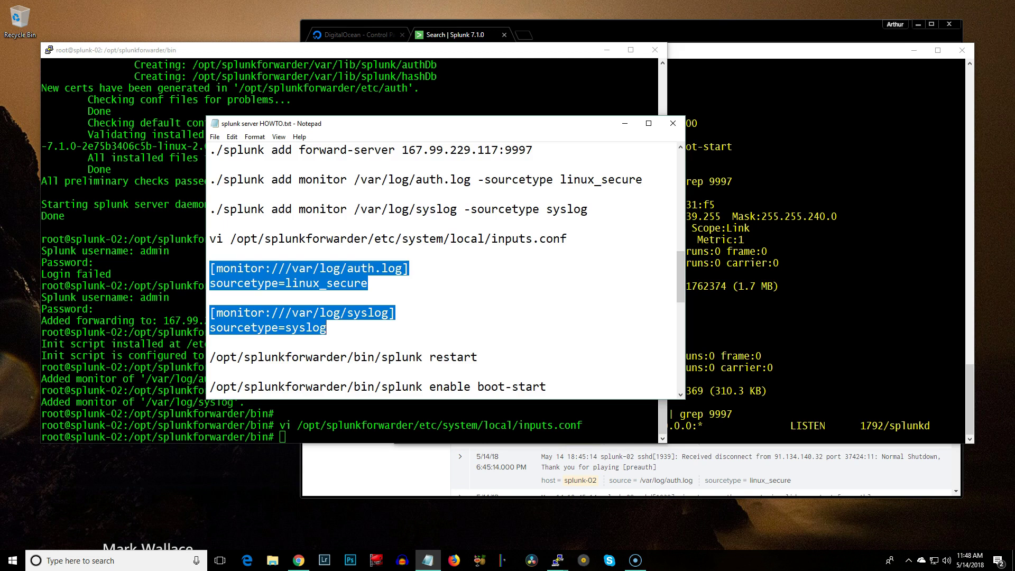
scroll(443, 268, "down", 1)
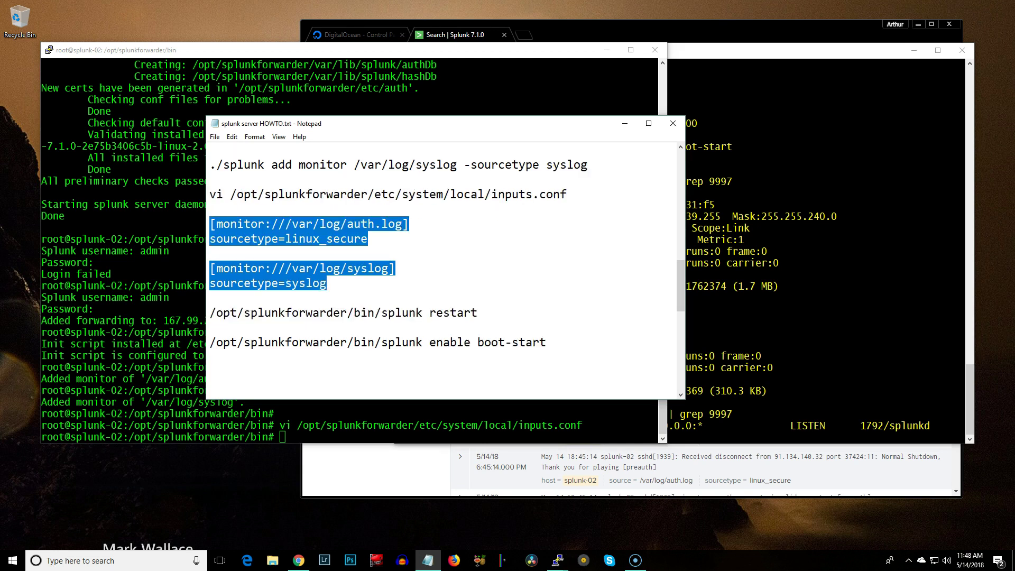
left_click_drag(210, 312, 477, 312)
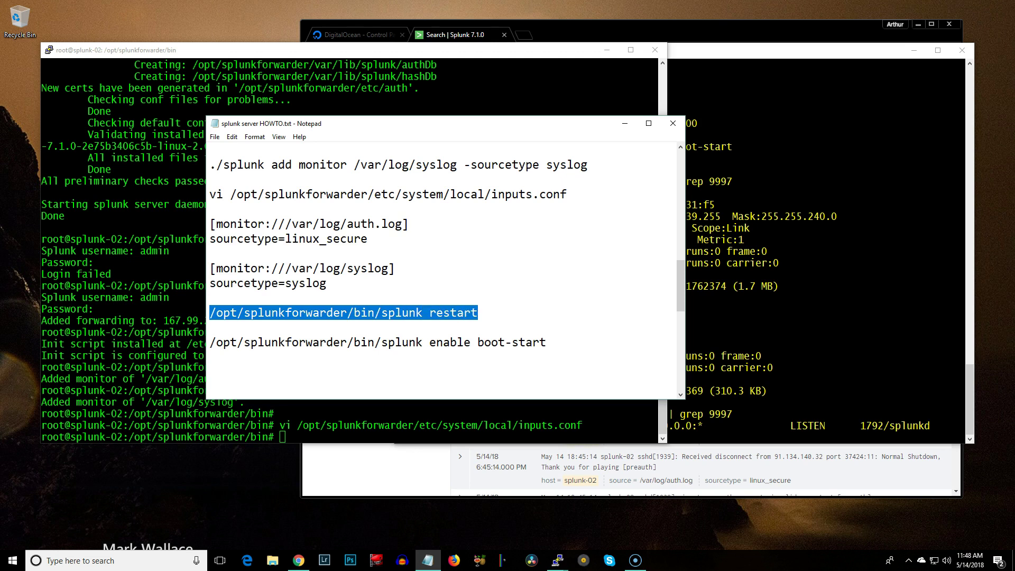
left_click(478, 313)
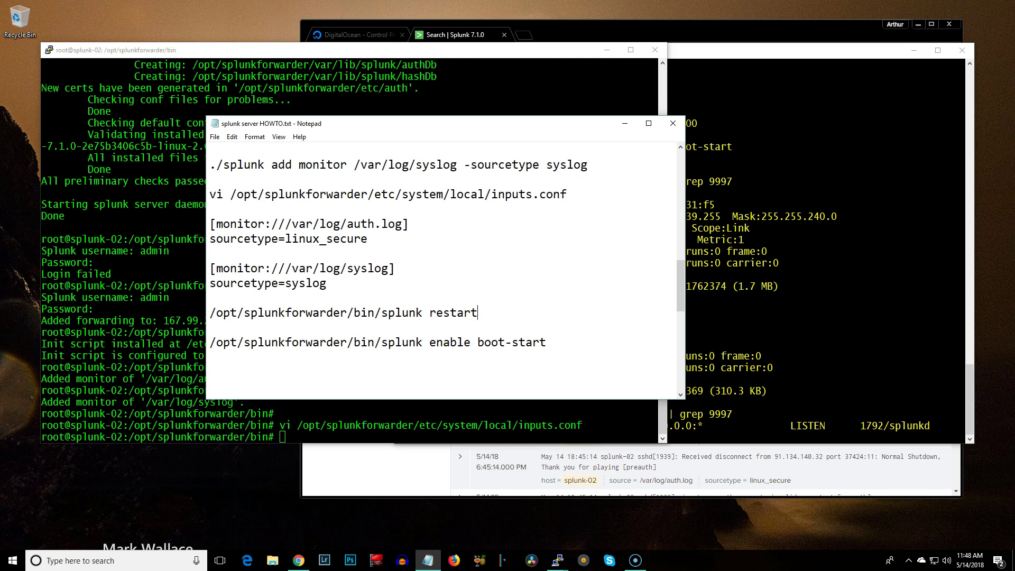
key("alt+Tab")
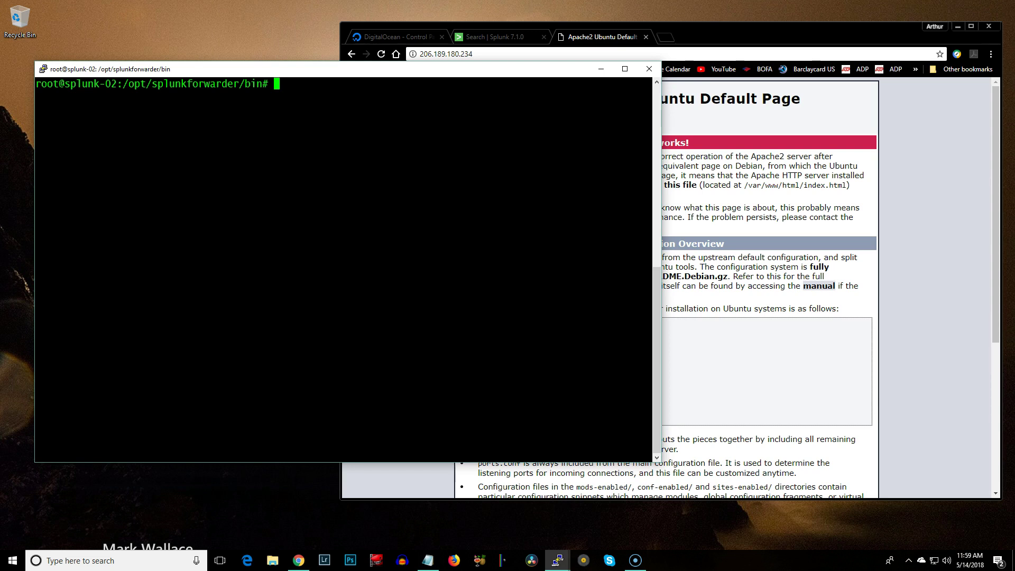
Run the HOWTO's add monitor command for the Apache access log on splunk-02
key("alt+Tab")
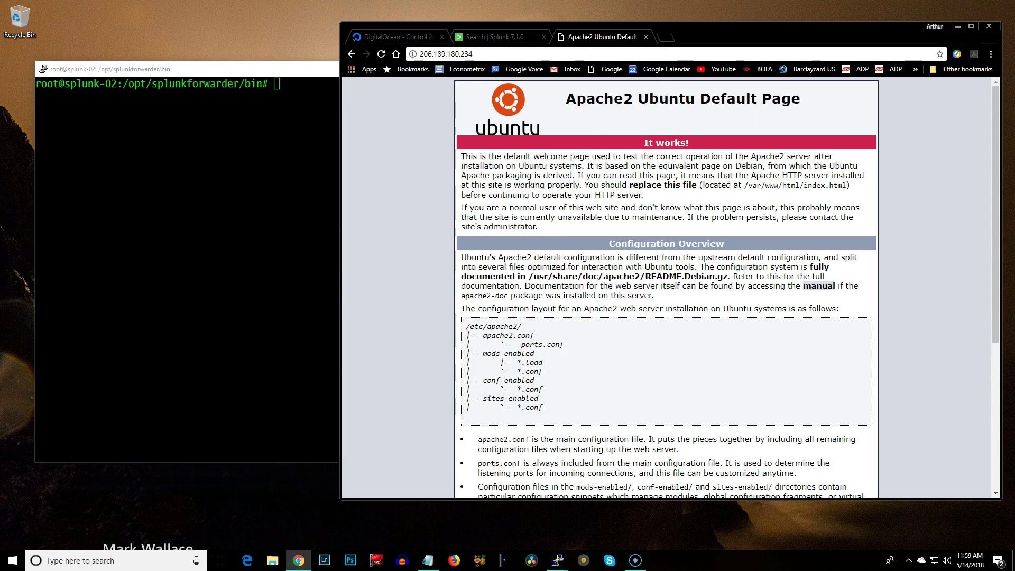
key("alt+Tab")
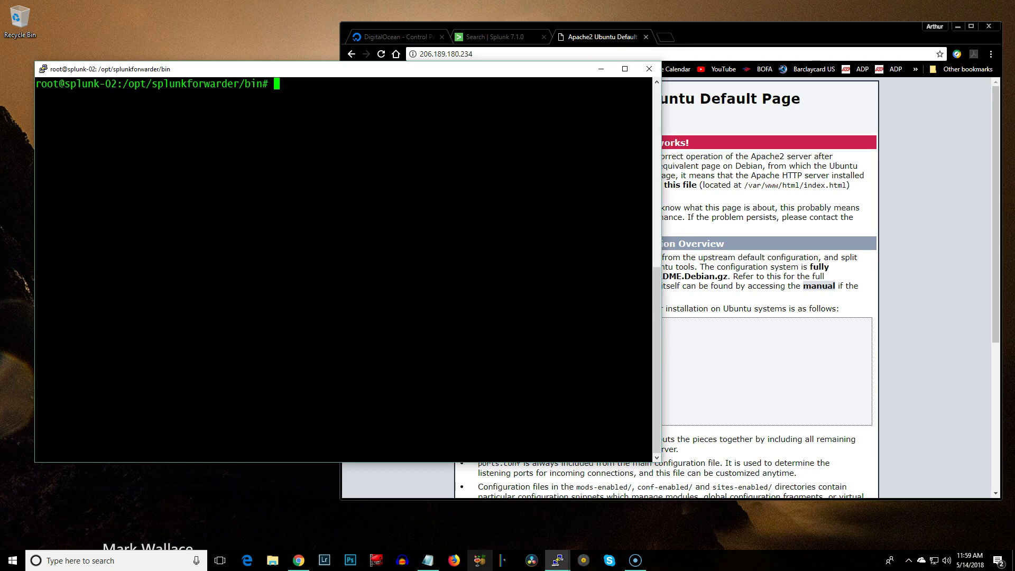
left_click(427, 561)
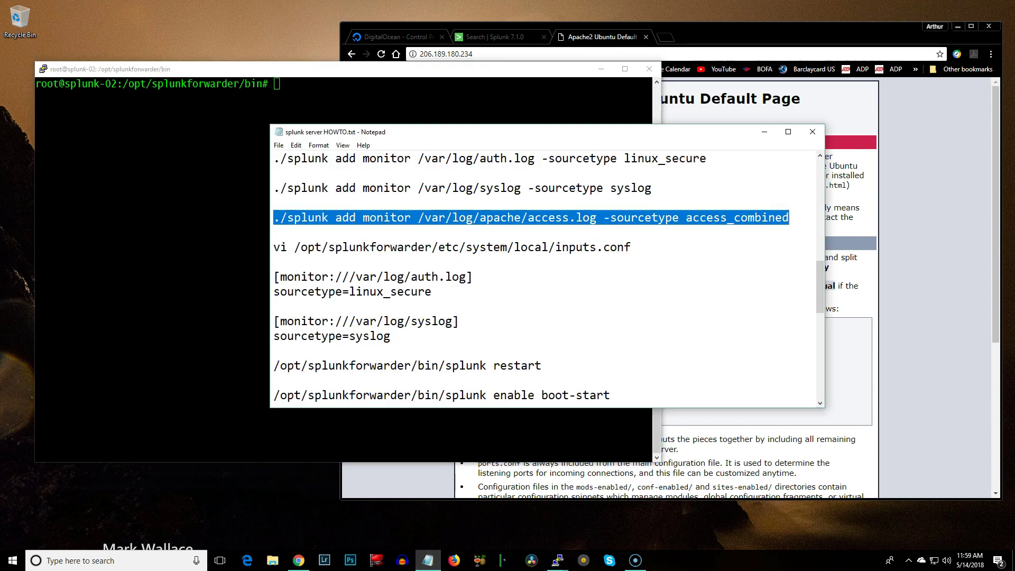
right_click(539, 218)
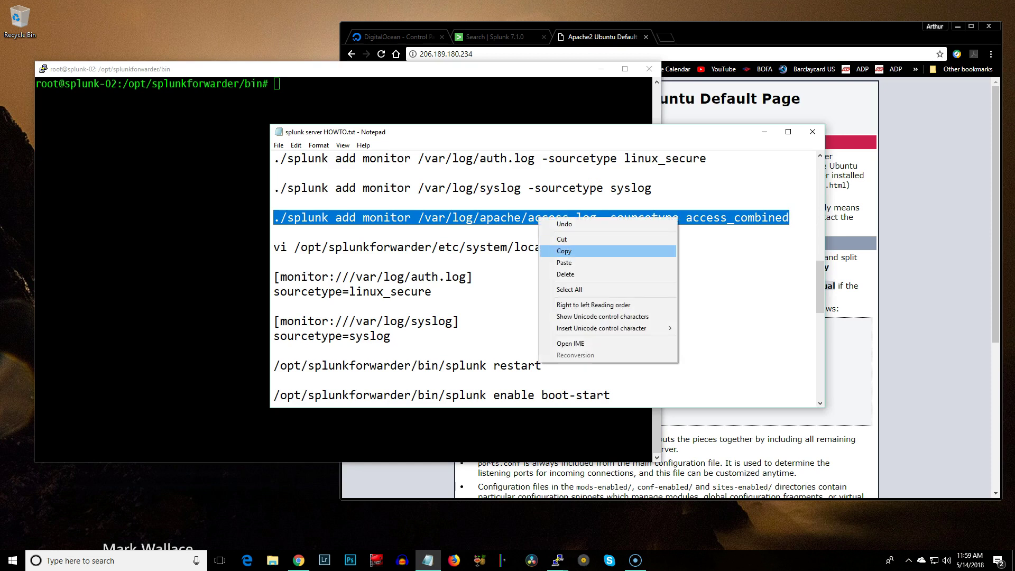
left_click(563, 251)
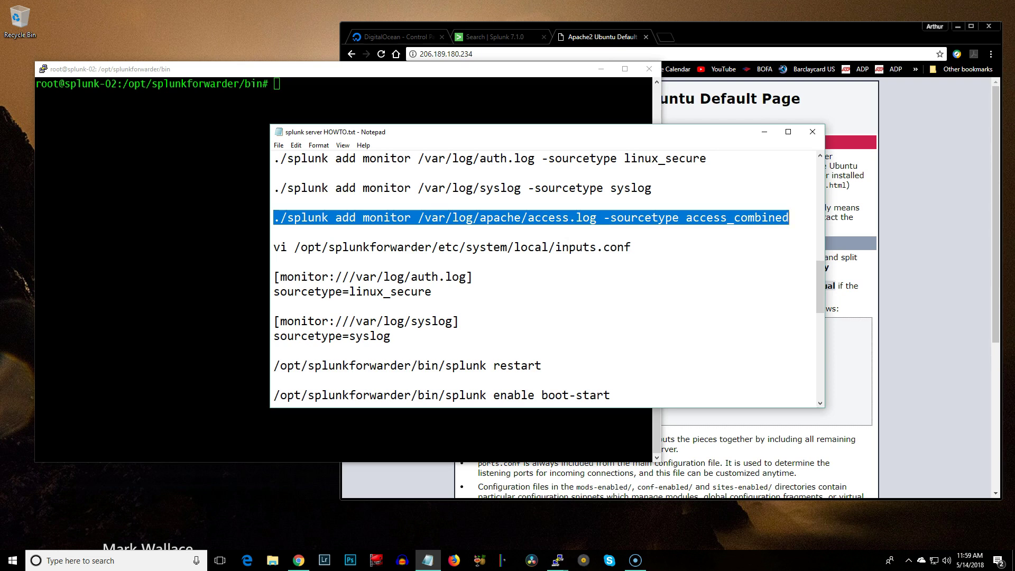
key("alt+Tab")
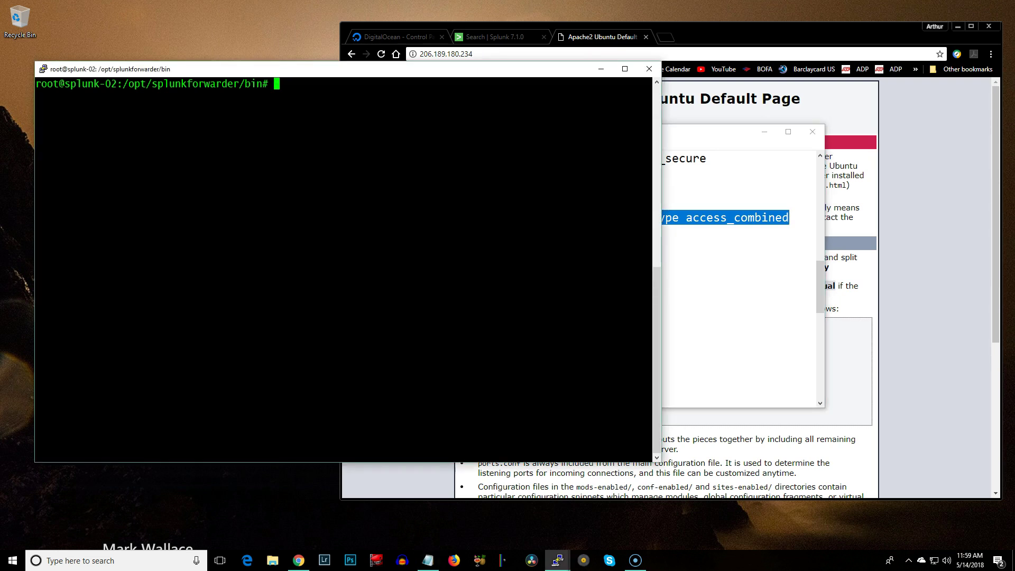
key("shift+Insert")
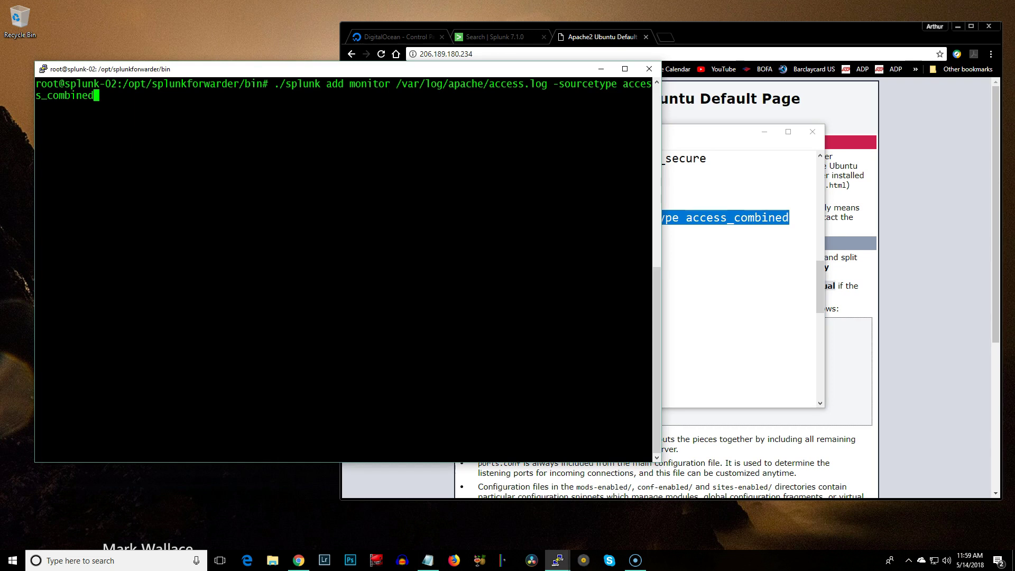
key("Return")
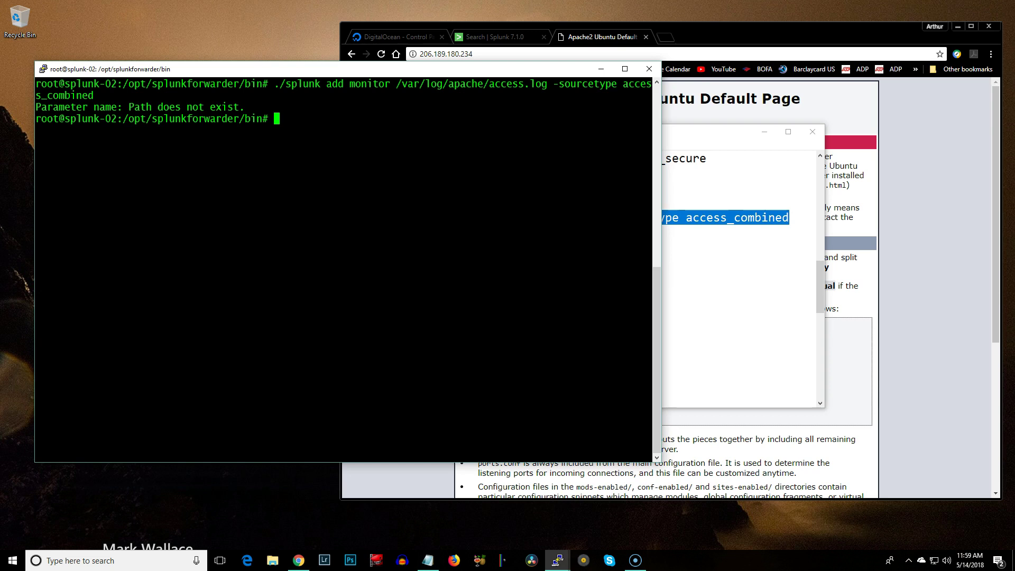
Rerun the monitor command with the path corrected to /var/log/apache2/access.log
type("ls ")
type("2")
key("BackSpace")
key("BackSpace")
key("BackSpace")
key("BackSpace")
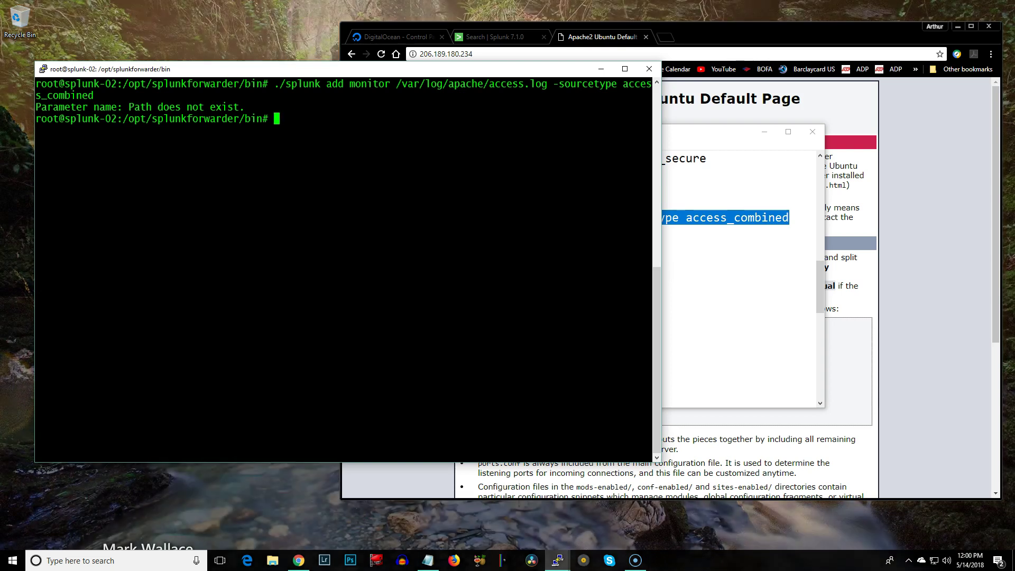
key("Up")
key("Left")
key("Left")
key("Left")
key("Left")
key("Left")
key("Left")
key("Left")
key("Left")
key("Left")
key("Left")
key("Left")
key("Left")
key("Left")
key("Left")
key("Left")
key("Left")
key("Left")
key("Left")
key("Left")
key("Left")
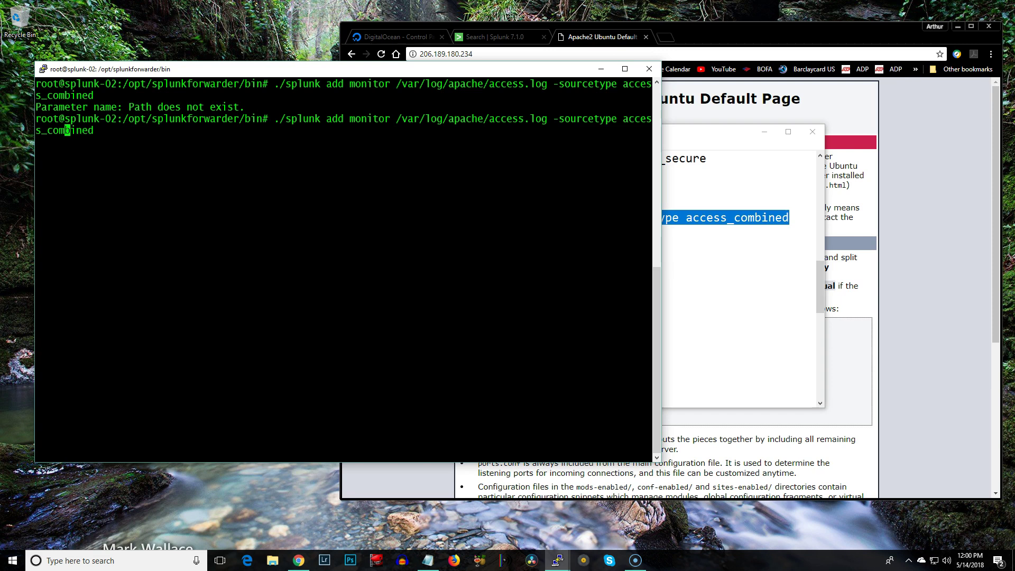
key("Left")
key("Left")
key("Left")
key("Left")
key("Left")
key("Right")
type("2")
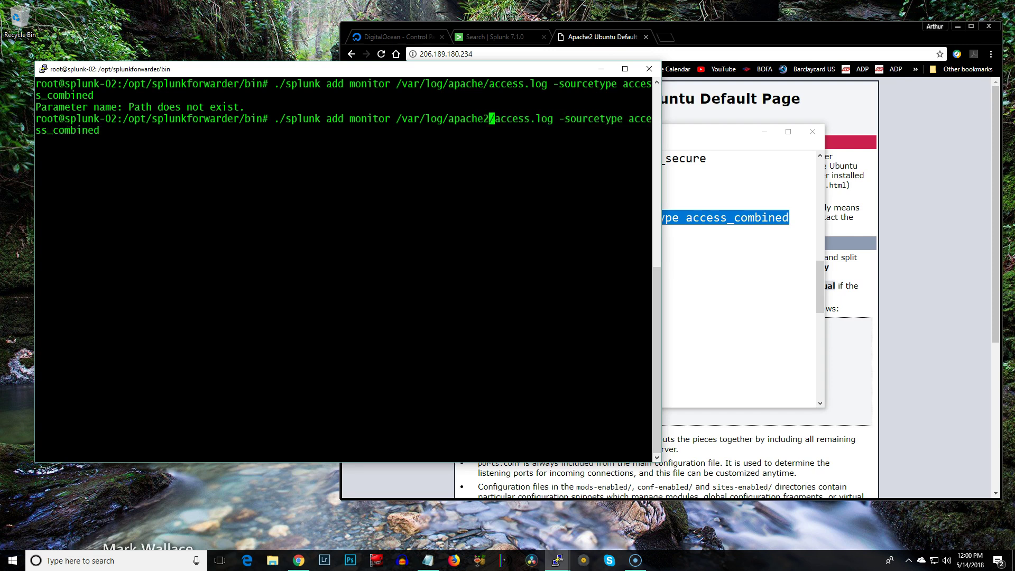
key("Return")
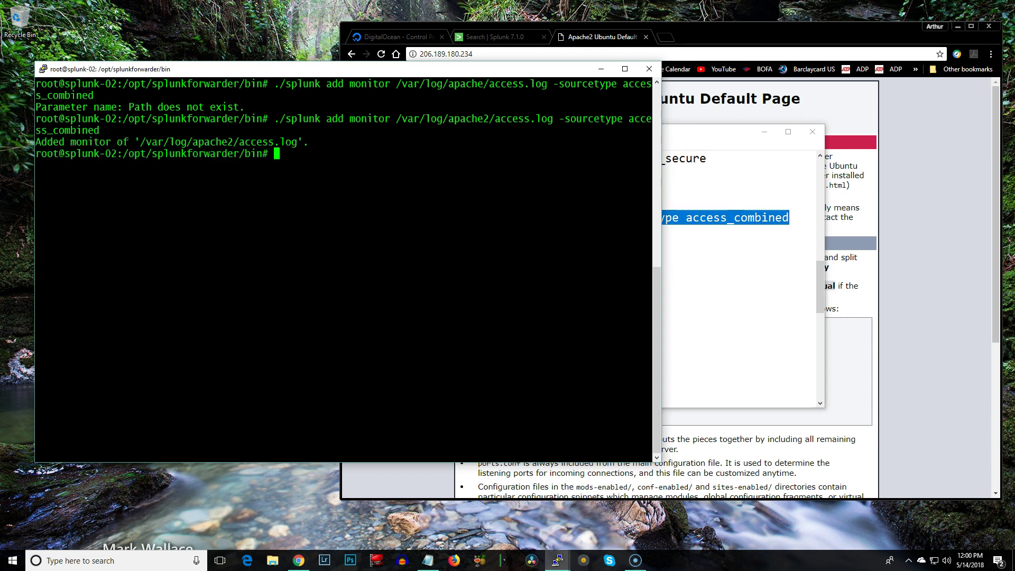
Start a fresh Splunk search and review the indexed sourcetypes in the data summary
left_click(489, 36)
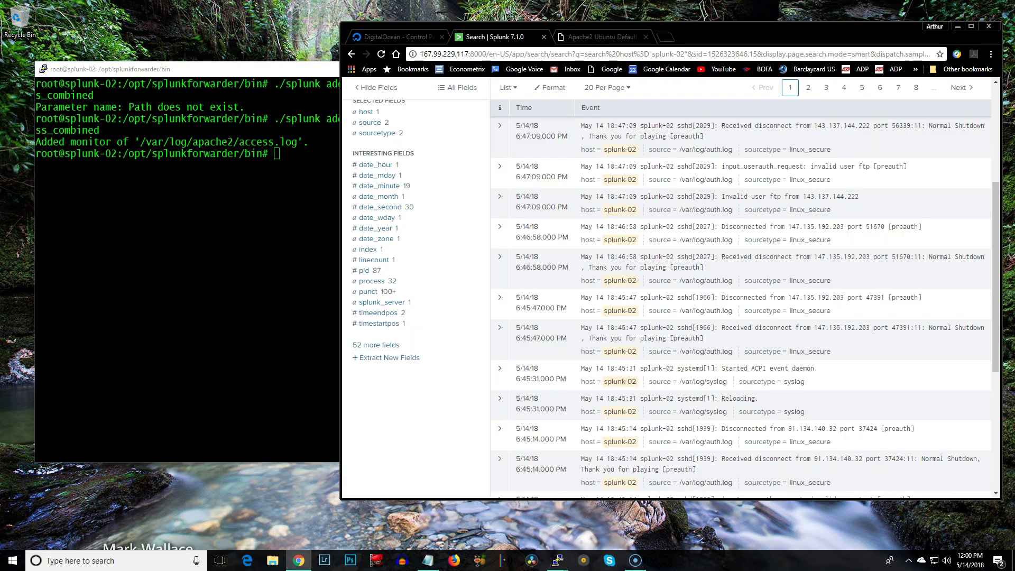
scroll(666, 286, "up", 5)
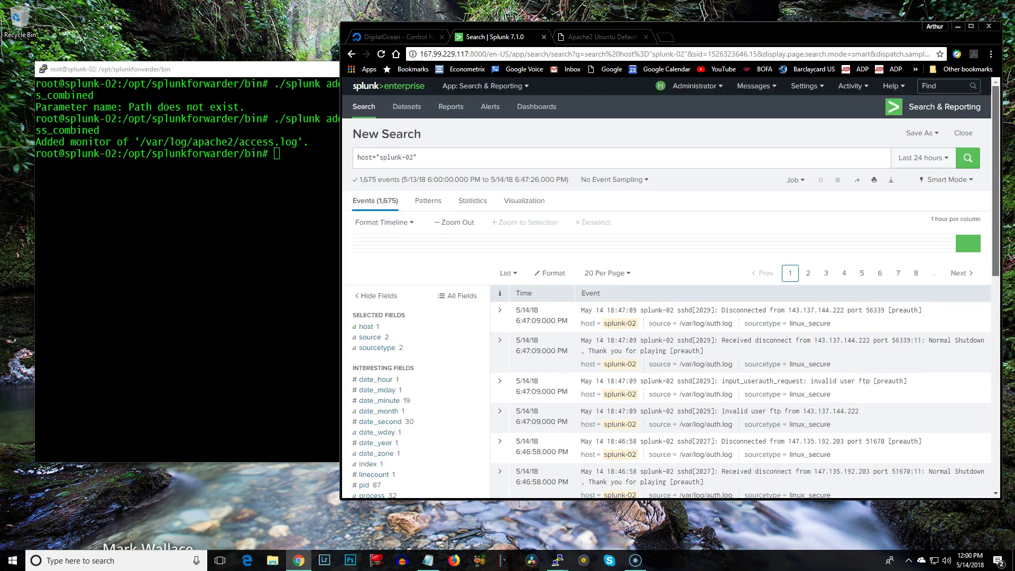
left_click(364, 106)
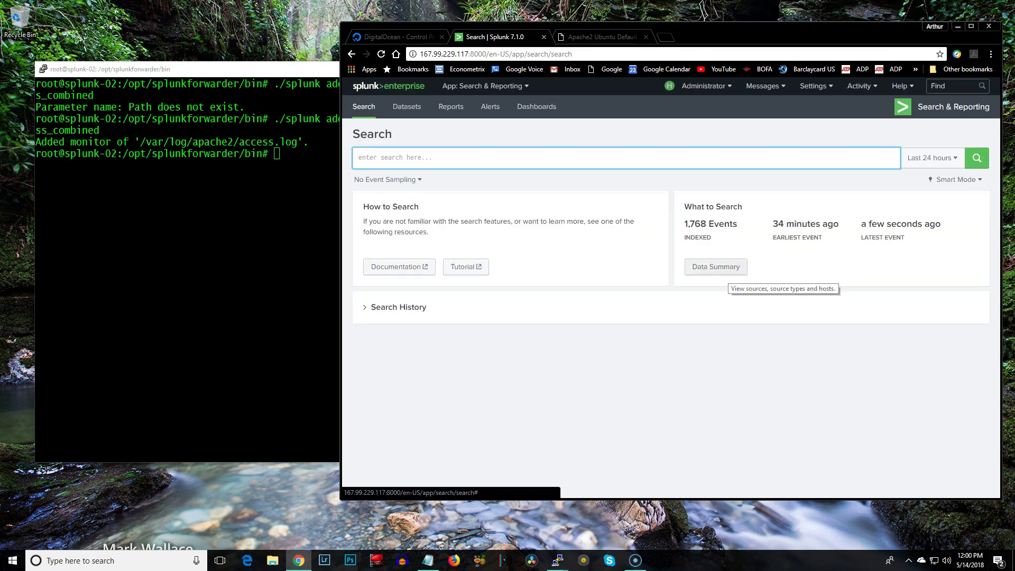
left_click(724, 270)
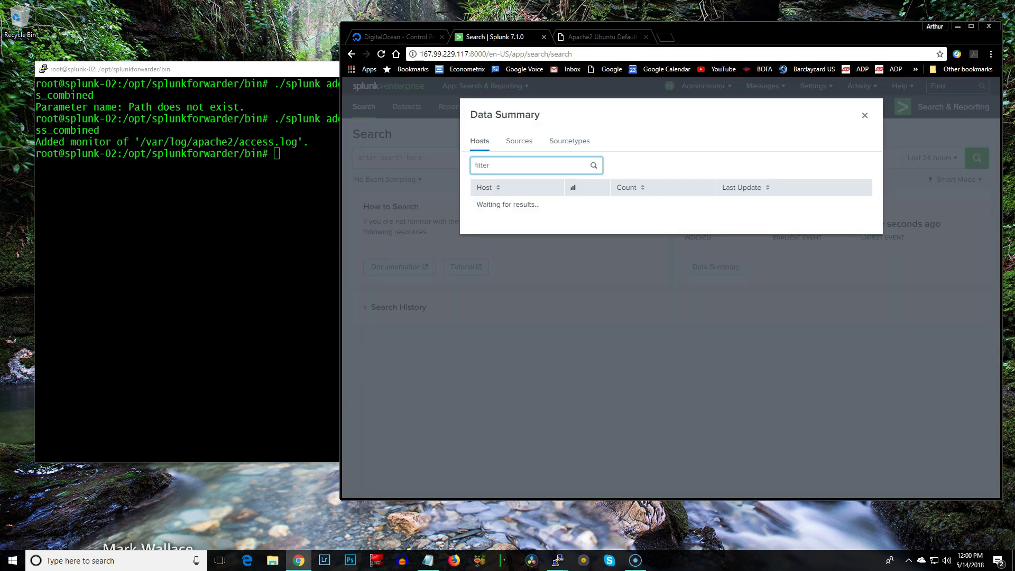
left_click(579, 141)
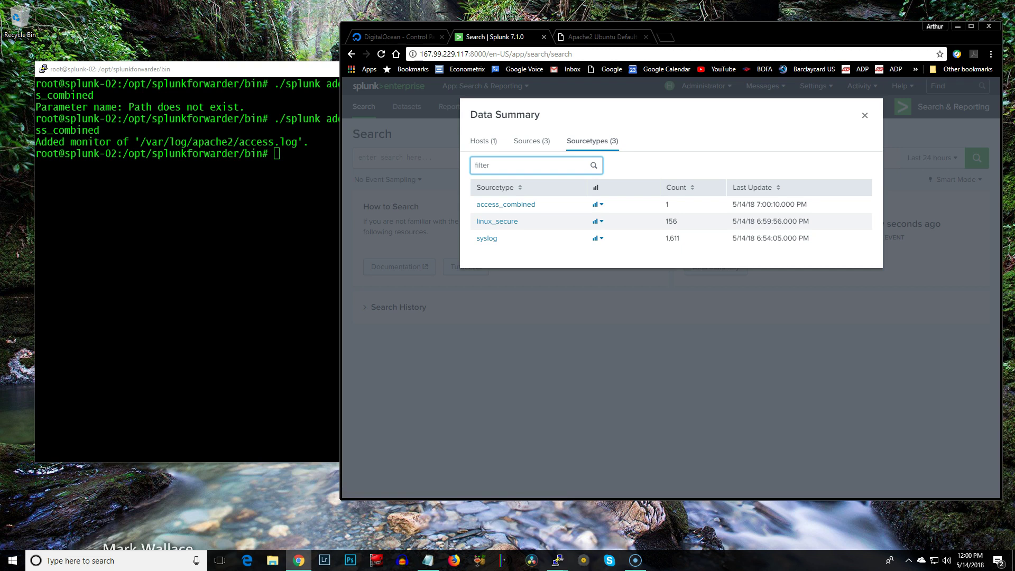
left_click(865, 115)
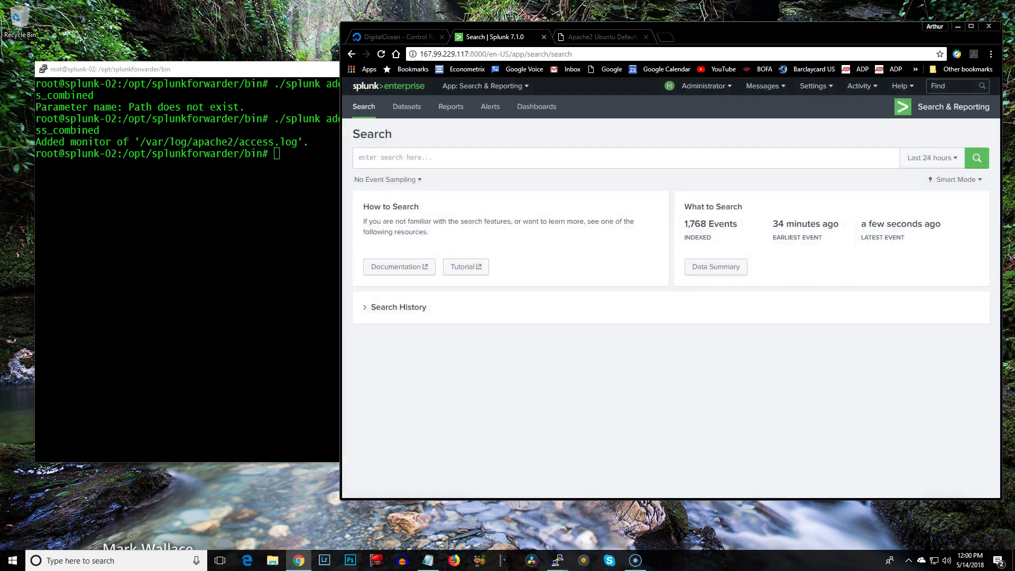
Search the access_combined sourcetype events and move and widen the results window
key("ctrl+Tab")
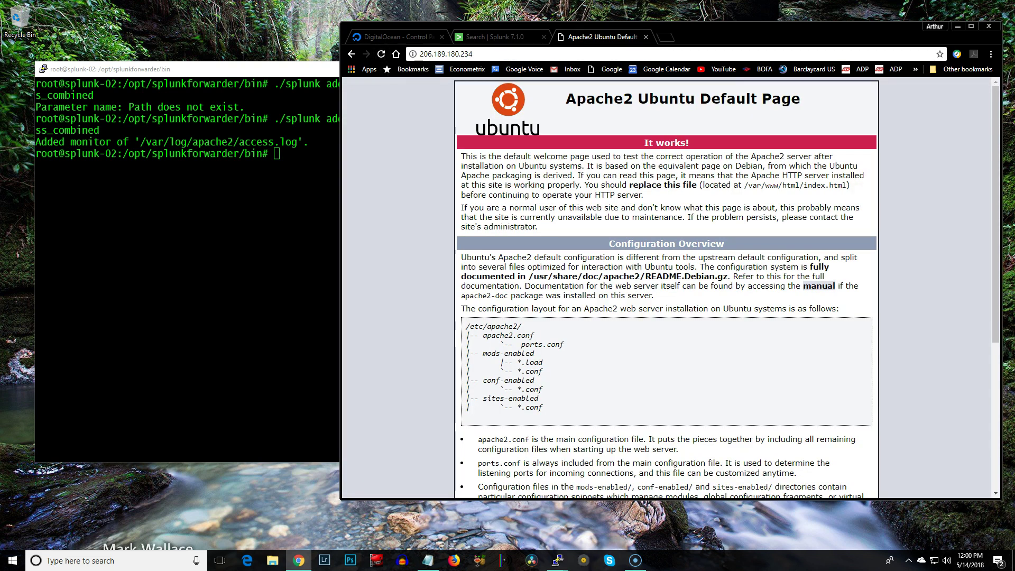
scroll(666, 286, "down", 4)
key("ctrl+shift+Tab")
left_click(716, 267)
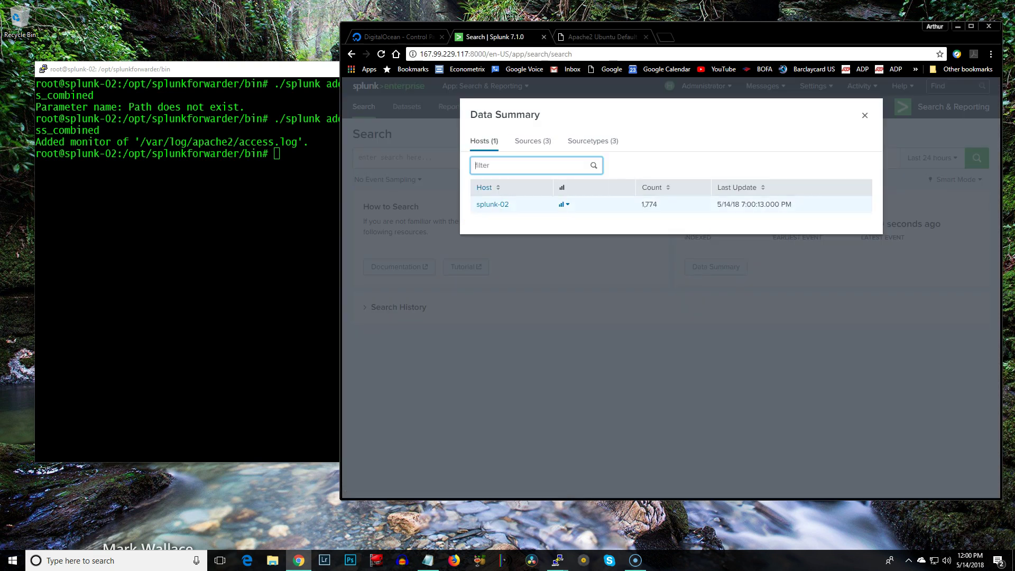
left_click(593, 141)
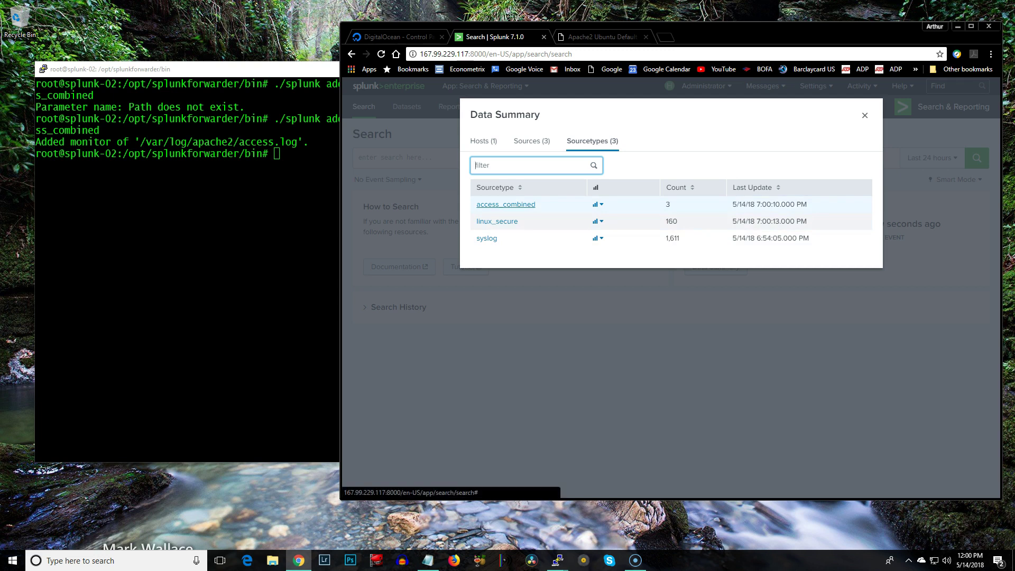
left_click(506, 204)
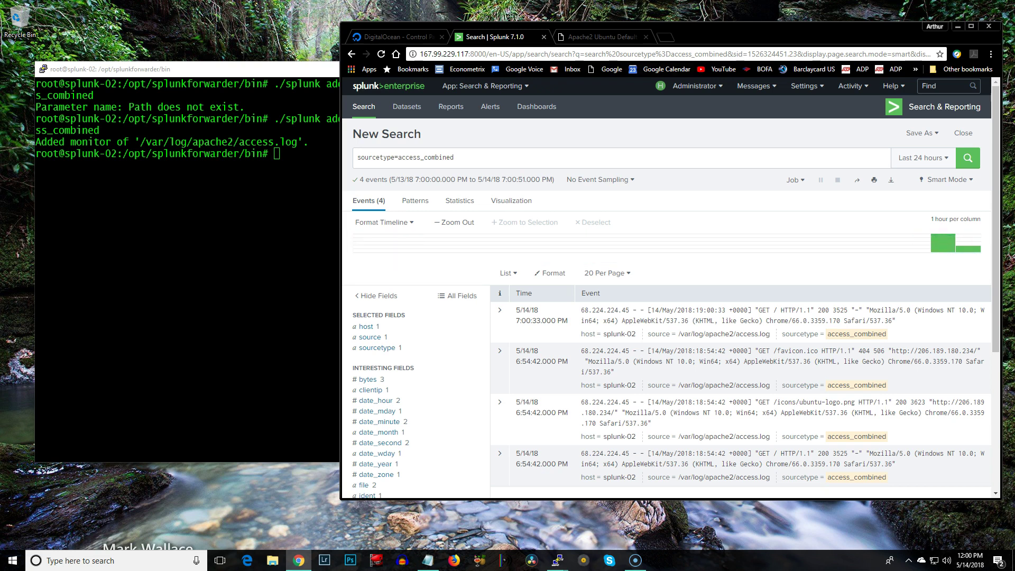
left_click_drag(793, 26, 651, 18)
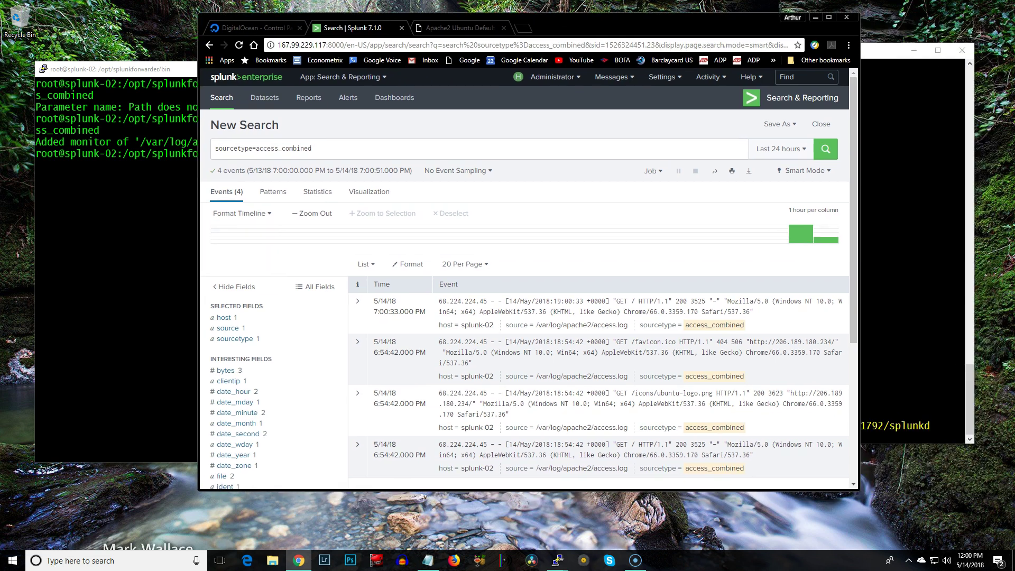
left_click_drag(858, 264, 937, 264)
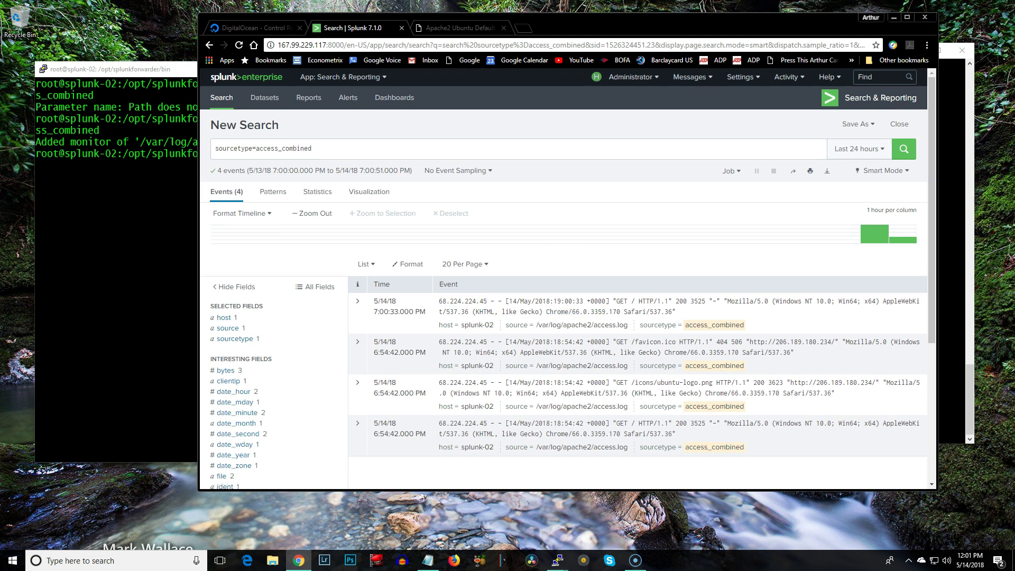
Rerun netstat -auntp | grep 9997 on splunk-01 to confirm splunkd listens on 9997
key("alt+Tab")
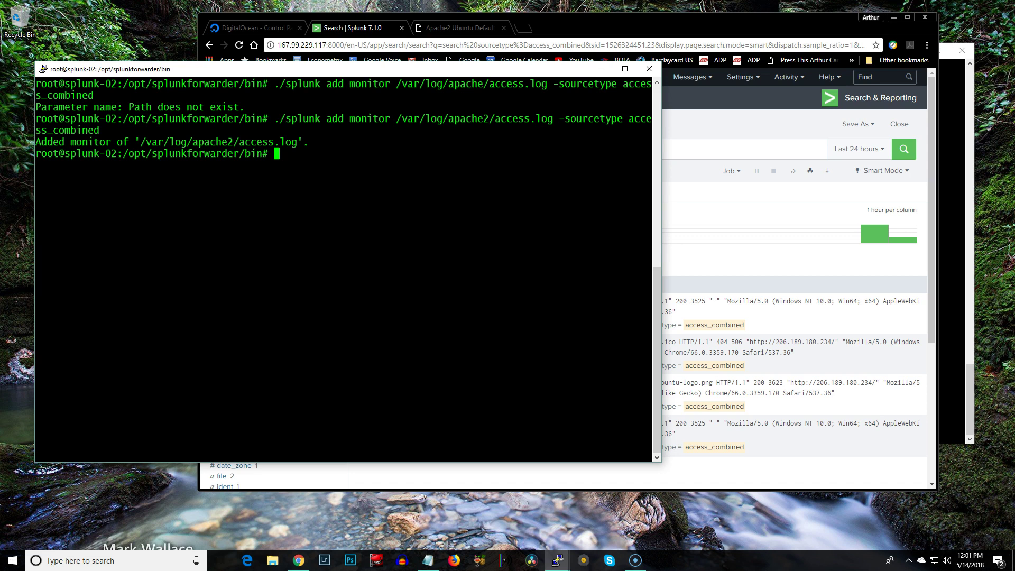
key("alt+Tab")
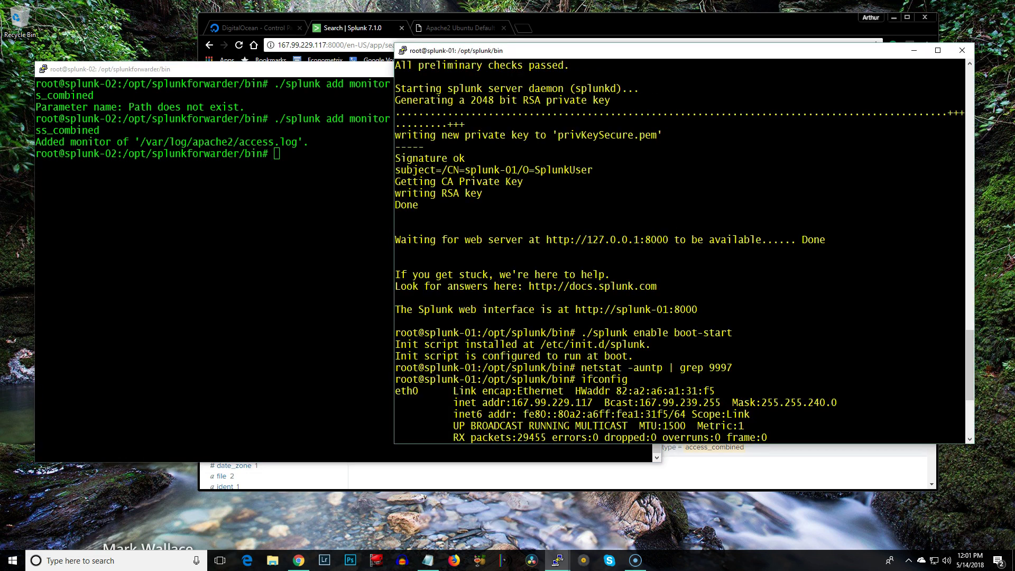
key("Up")
key("Up")
key("Return")
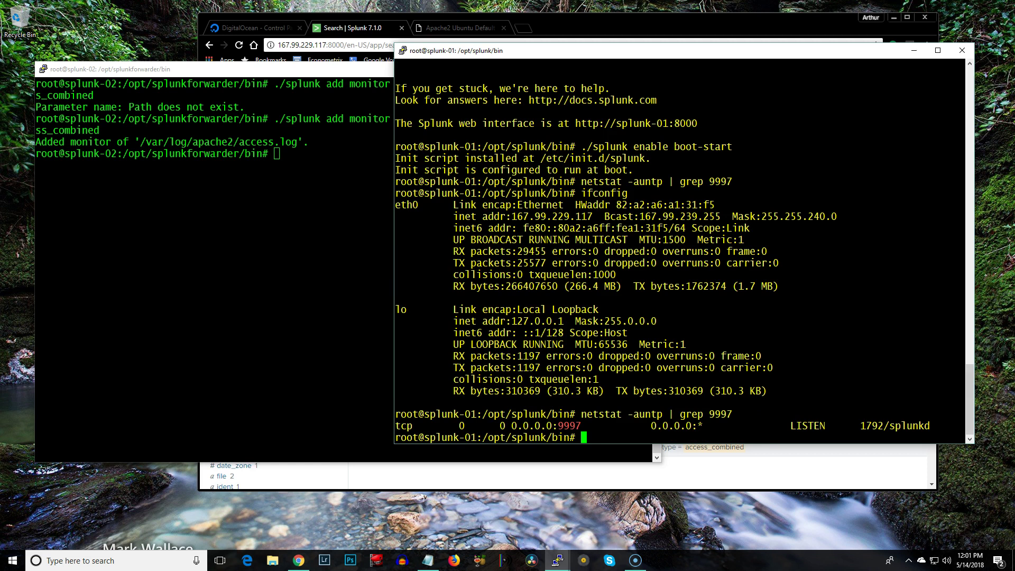
key("alt+Tab")
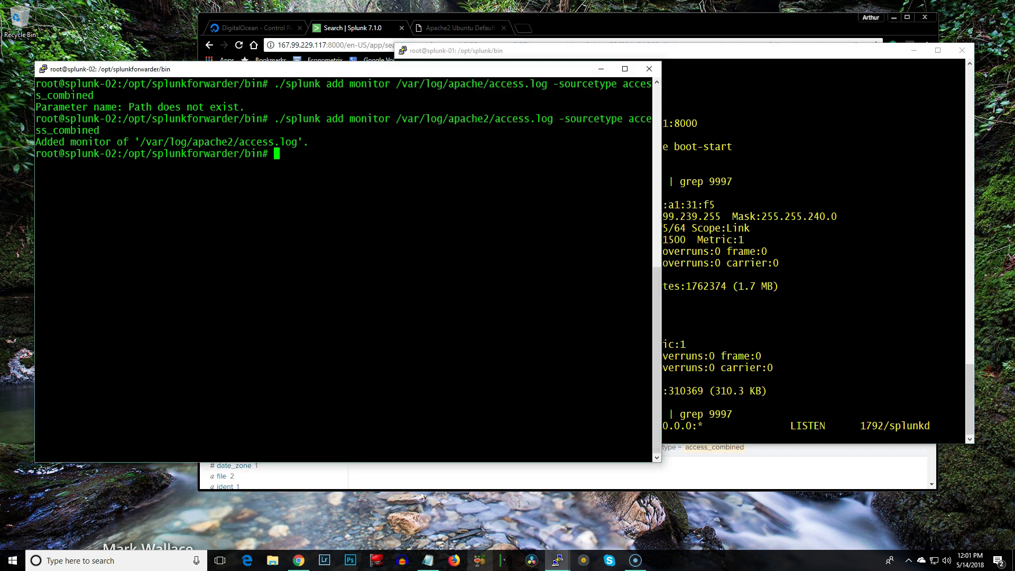
Reposition the HOWTO Notepad window and maximize it to full screen
left_click(428, 561)
left_click(432, 291)
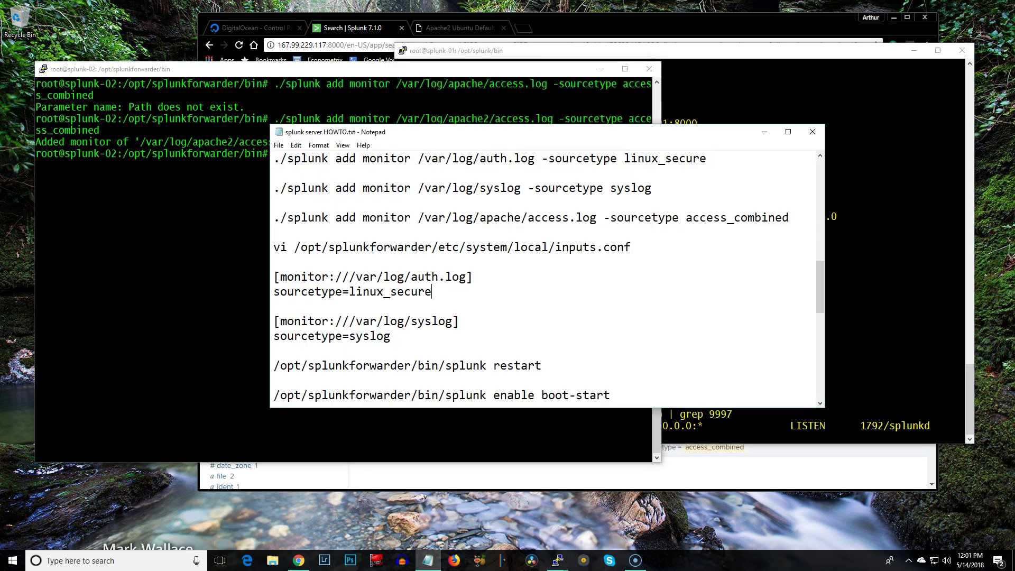
left_click_drag(529, 125, 529, 30)
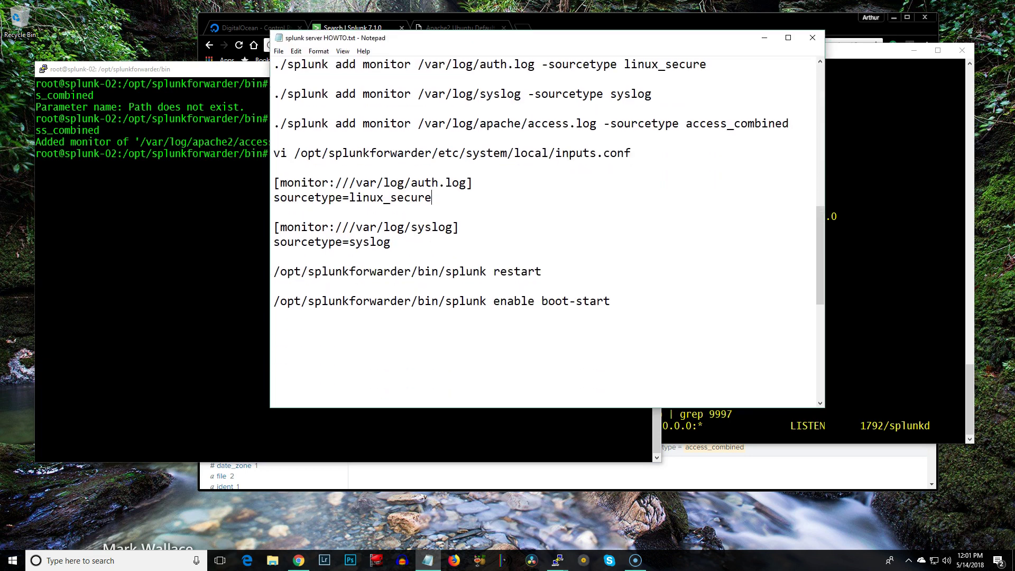
mouse_move(820, 233)
left_mouse_down()
mouse_move(820, 125)
mouse_move(819, 255)
mouse_move(819, 239)
left_mouse_up()
left_click_drag(528, 38, 655, 68)
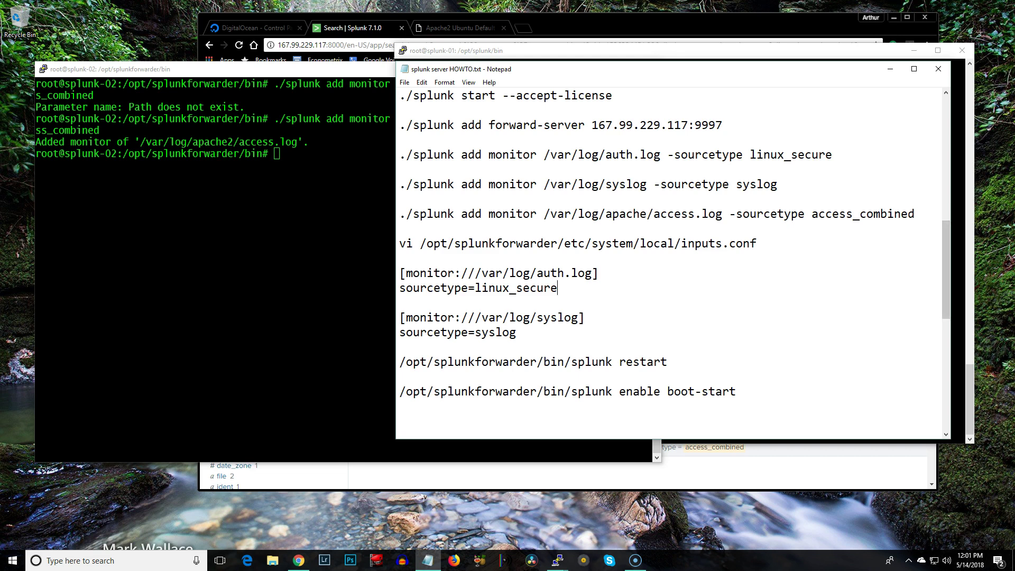
left_click_drag(655, 69, 442, 40)
double_click(443, 40)
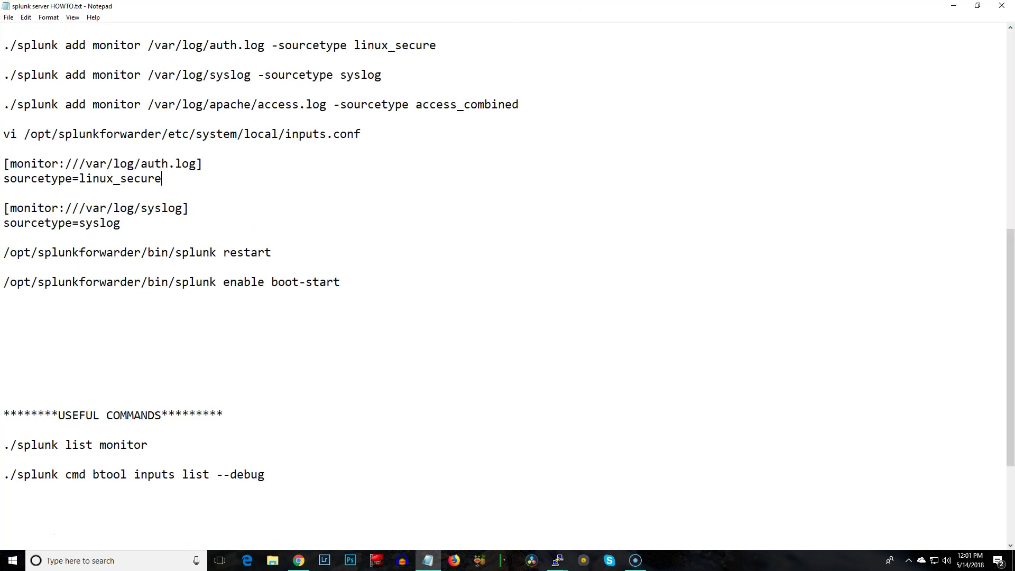
Set the Notepad font size to 22
left_click(48, 17)
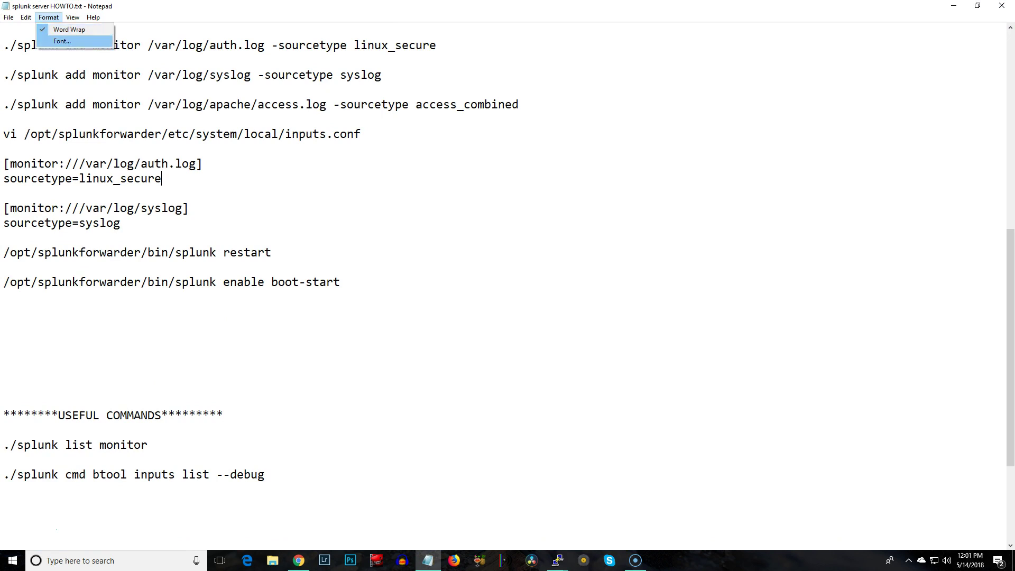
left_click(62, 42)
left_click(204, 141)
left_click(167, 312)
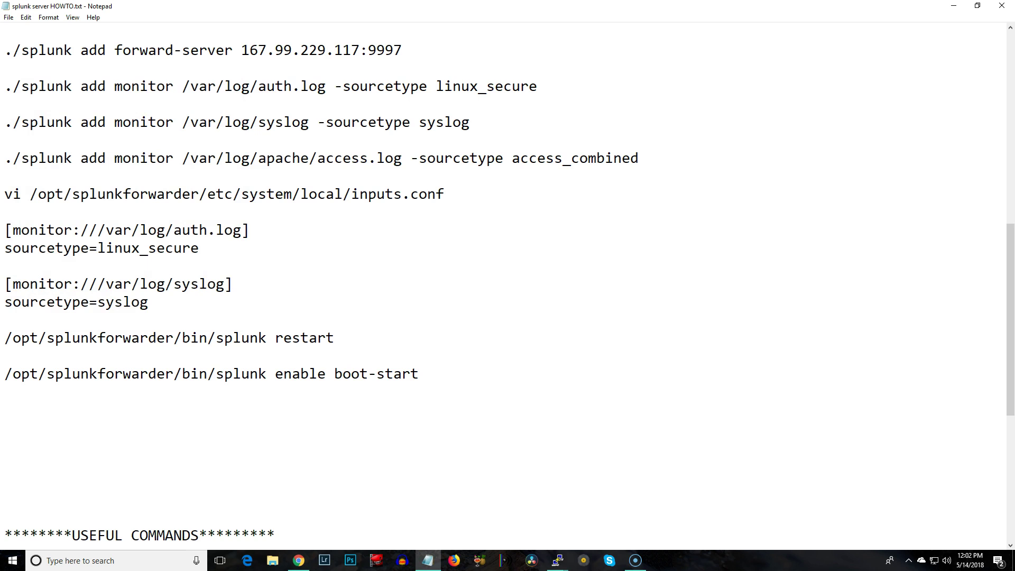
scroll(507, 285, "up", 10)
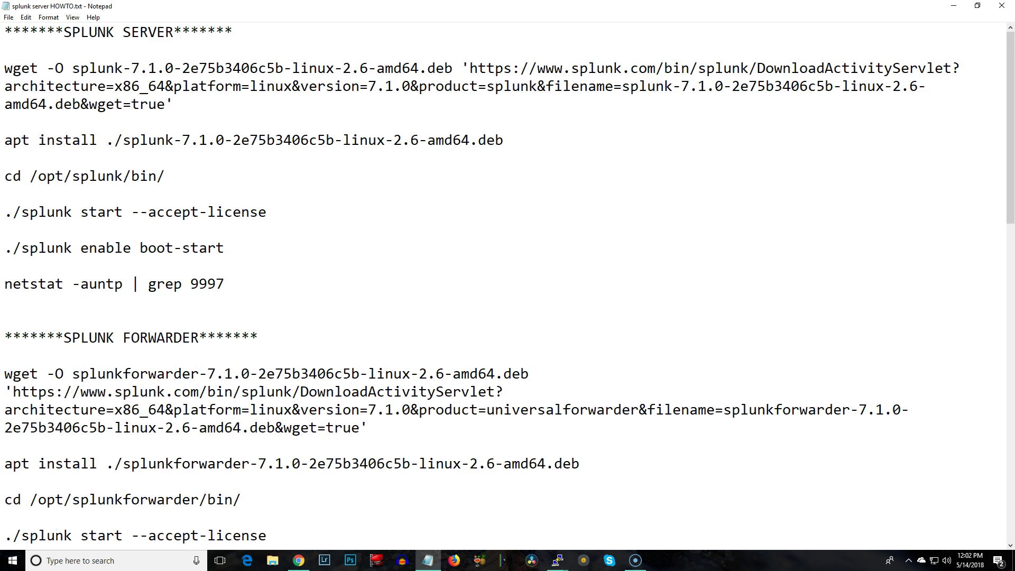
left_click_drag(174, 105, 4, 68)
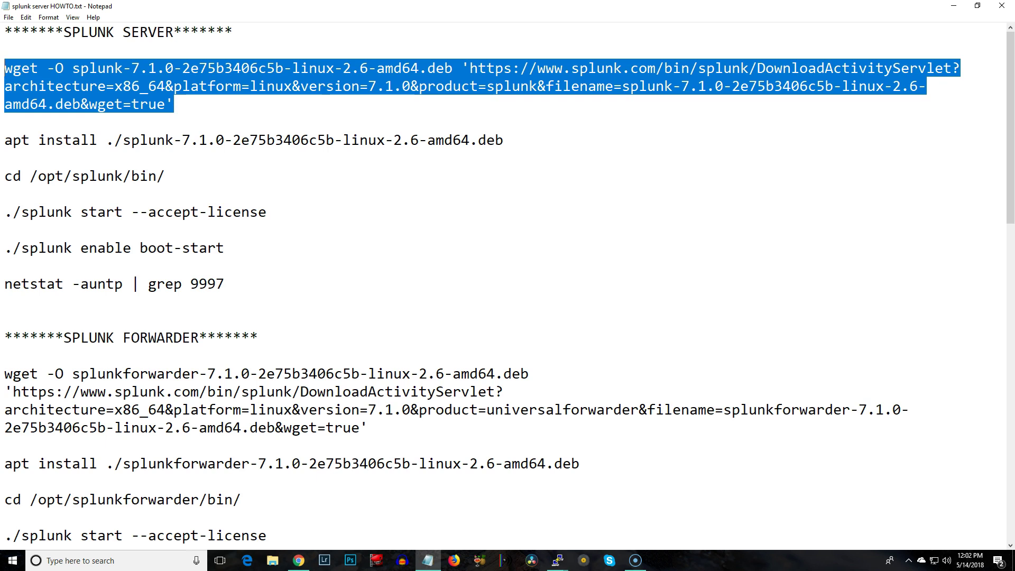
left_click(165, 176)
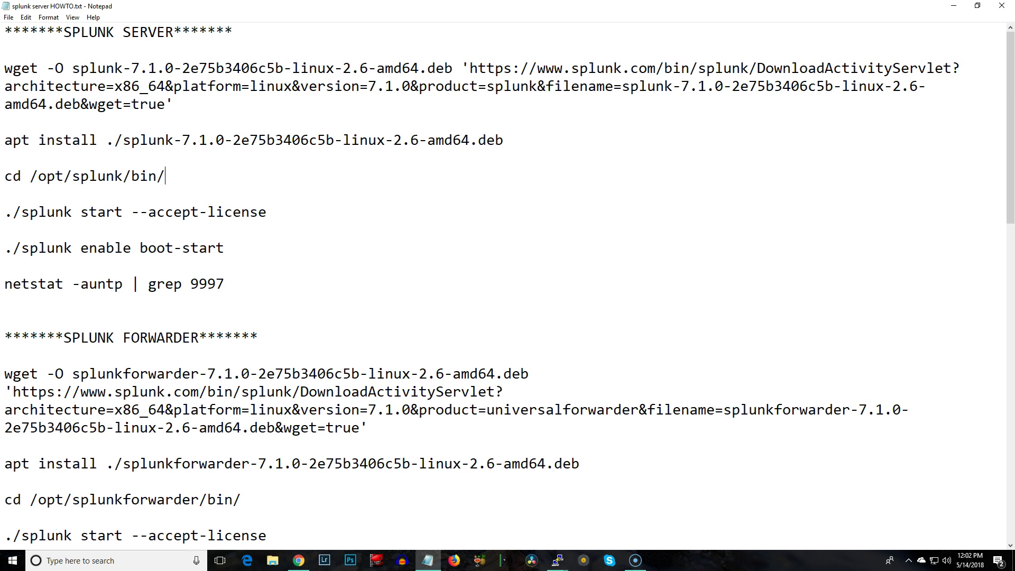
left_click_drag(182, 140, 334, 140)
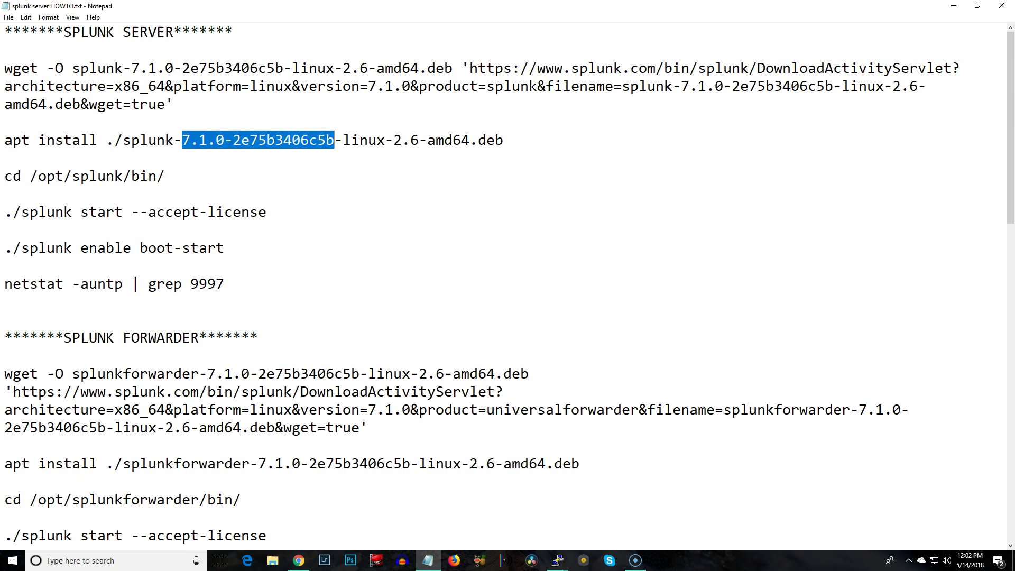
left_click_drag(131, 68, 284, 68)
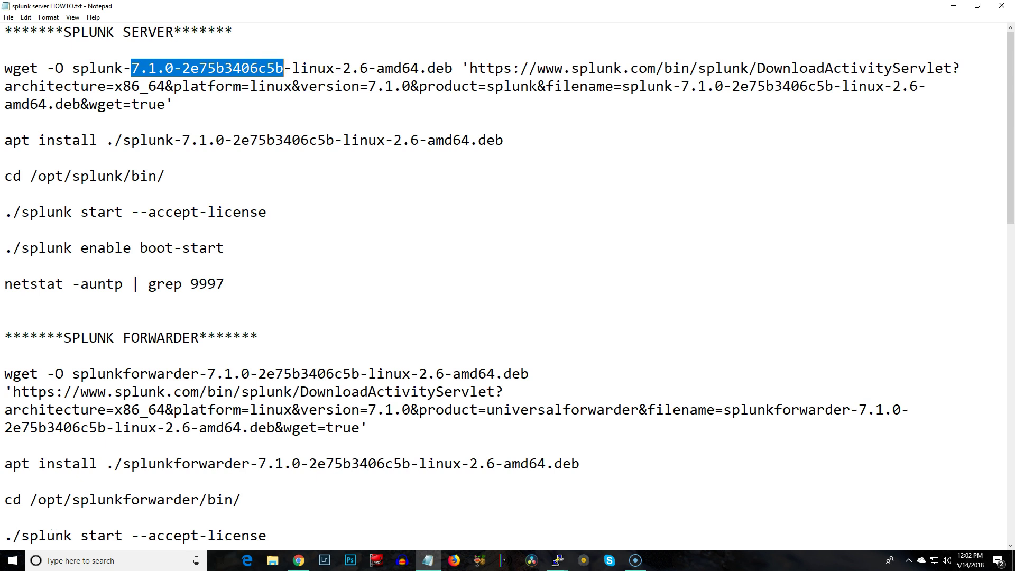
left_click_drag(5, 32, 225, 284)
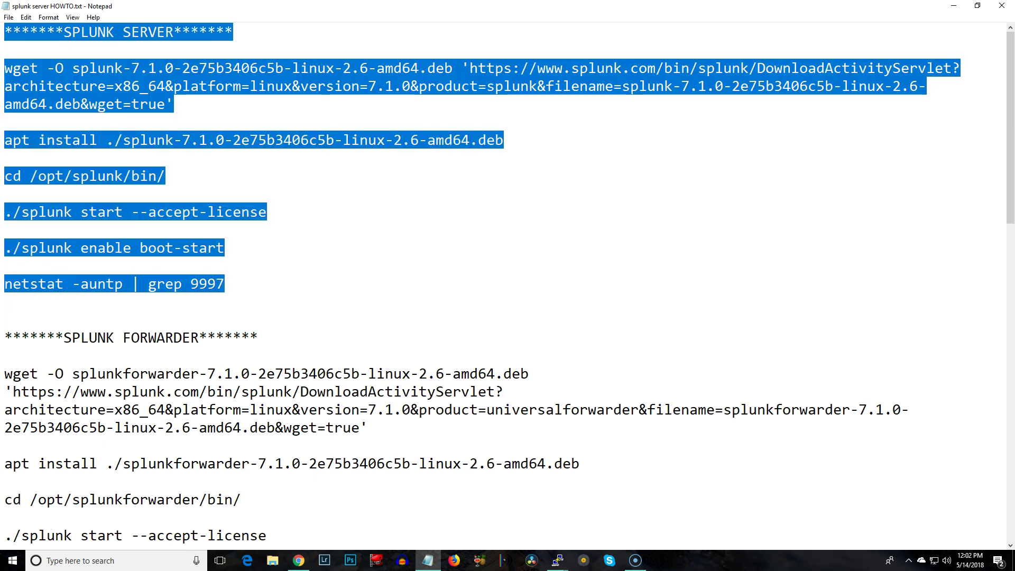
left_click(5, 318)
scroll(508, 285, "down", 4)
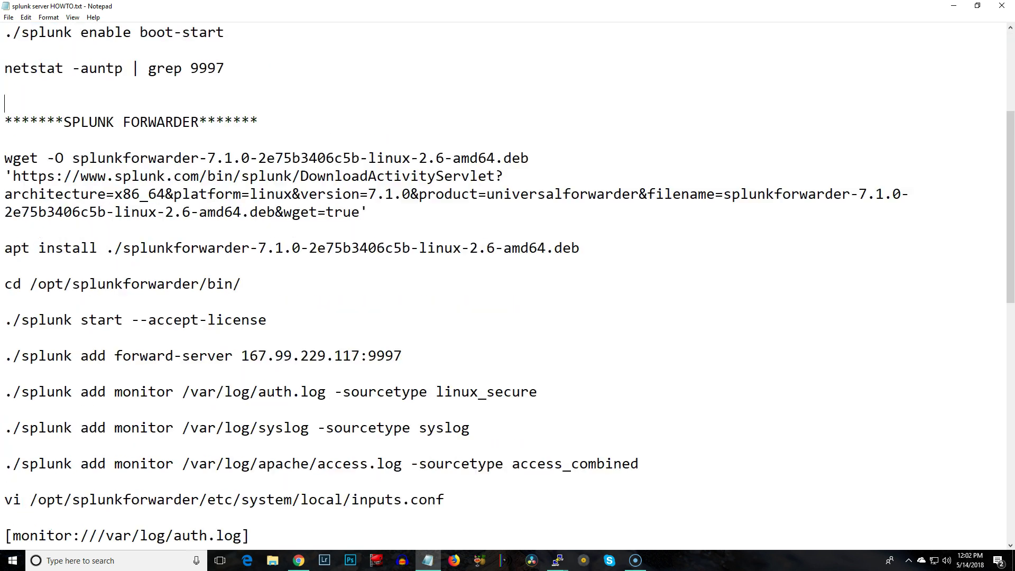
scroll(507, 285, "down", 3)
scroll(507, 286, "up", 2)
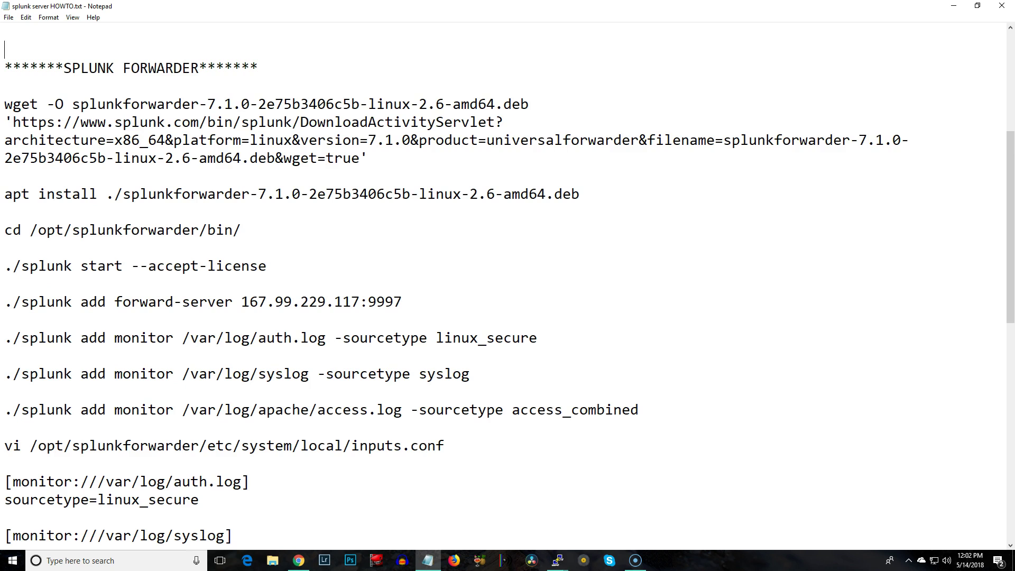
scroll(508, 285, "down", 1)
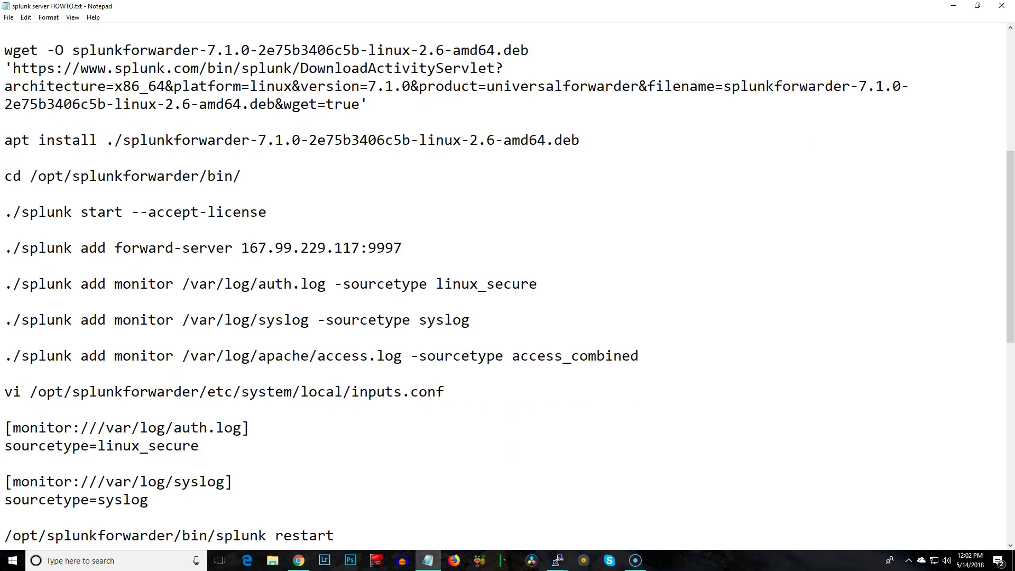
scroll(507, 285, "down", 4)
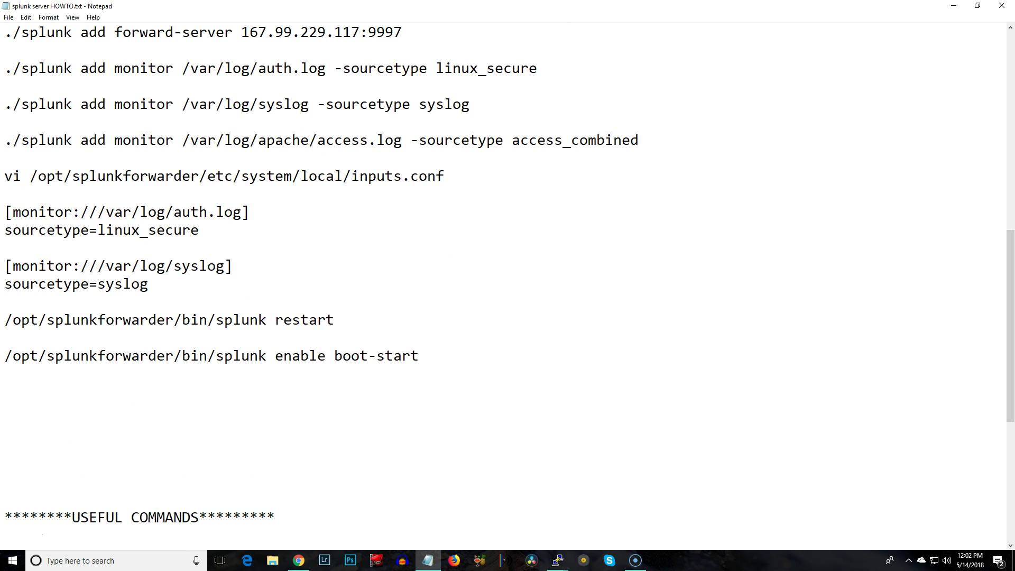
key("shift+Home")
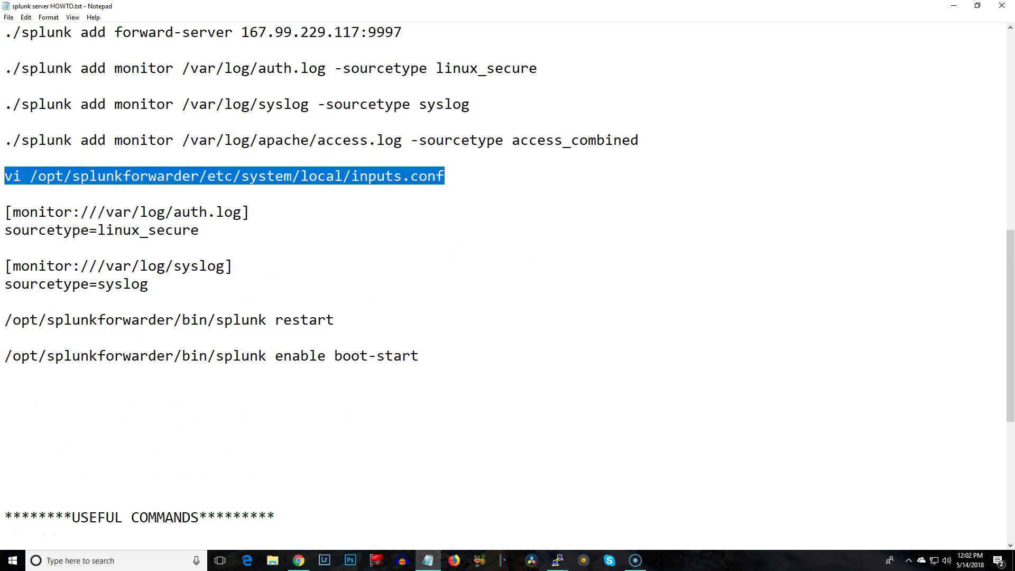
left_click_drag(419, 355, 335, 355)
scroll(507, 285, "down", 4)
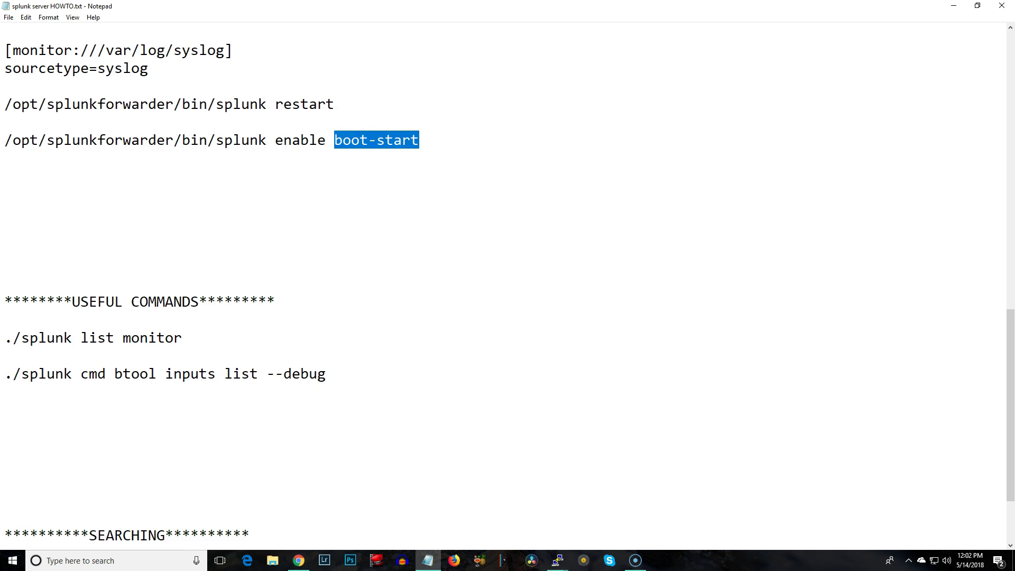
scroll(507, 285, "up", 1)
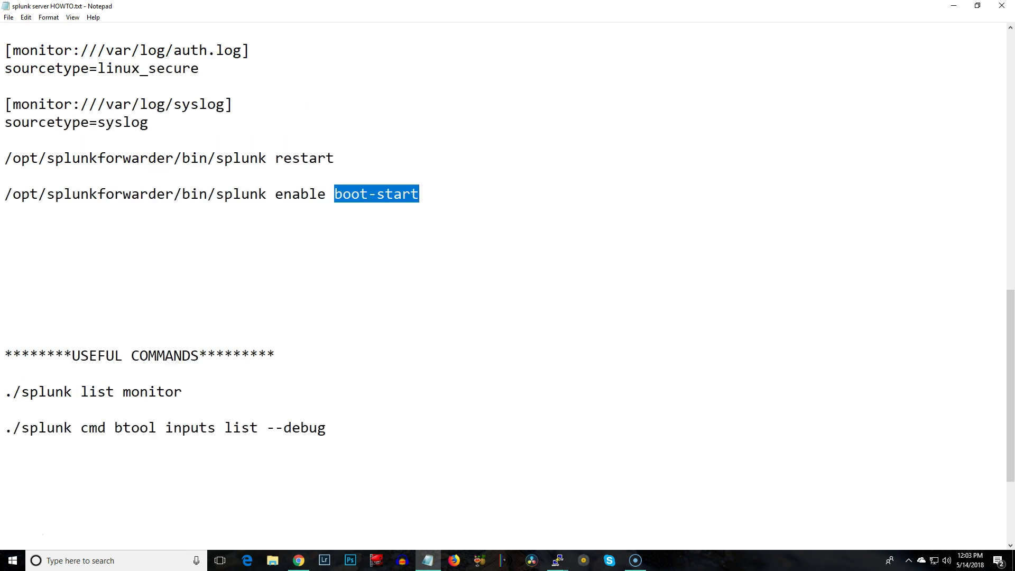